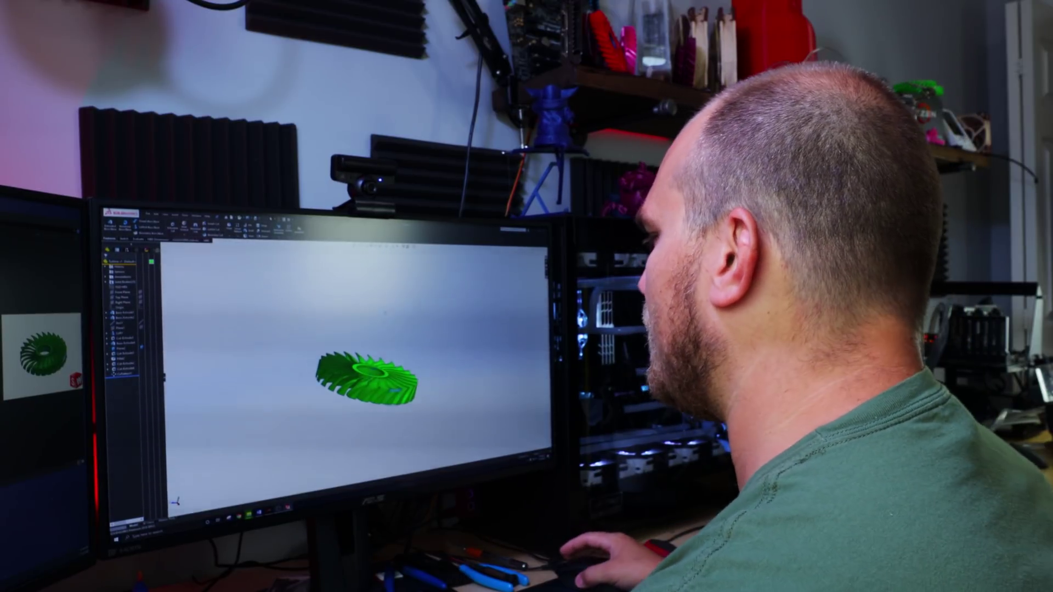
# Delete Axis1 and all its dependent blade features, keeping only Boss-Extrude1 and Boss-Extrude2
pyautogui.moveTo(393, 340); pyautogui.dragTo(392, 354, button='middle')
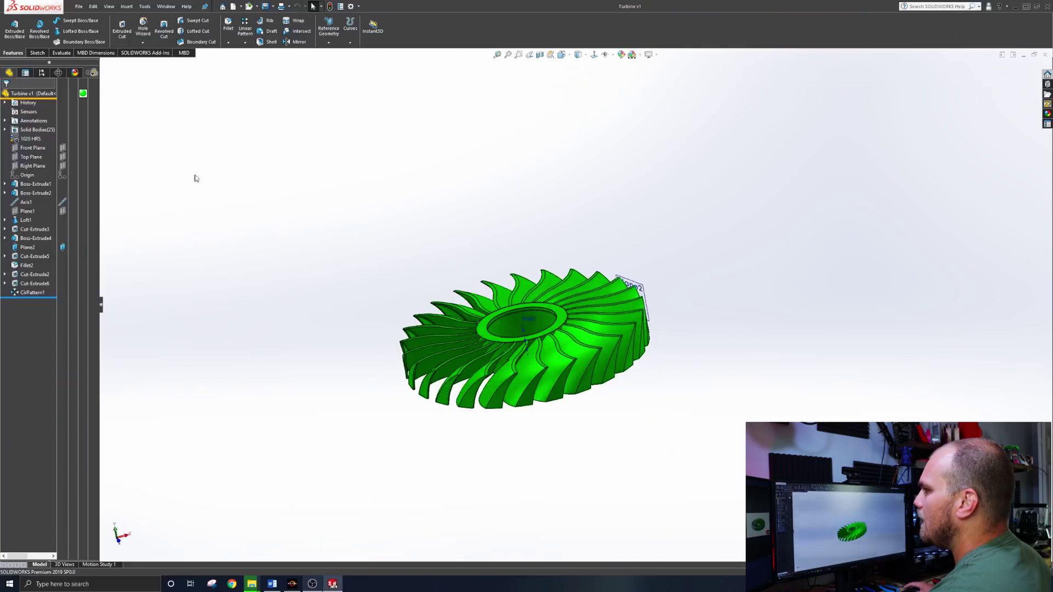
pyautogui.click(30, 193)
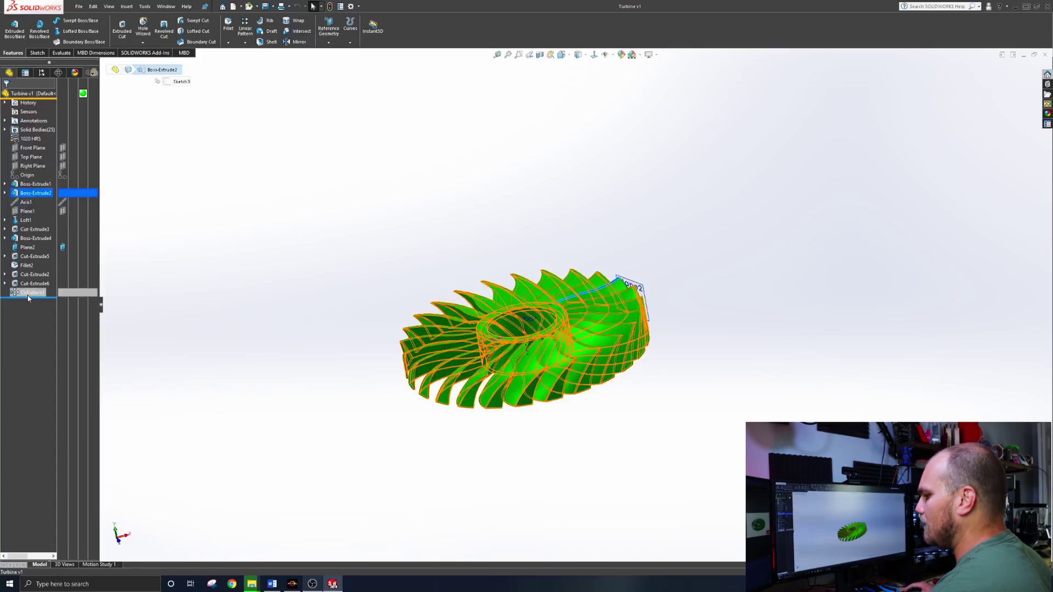
pyautogui.keyDown('shift'); pyautogui.click(29, 293); pyautogui.keyUp('shift')
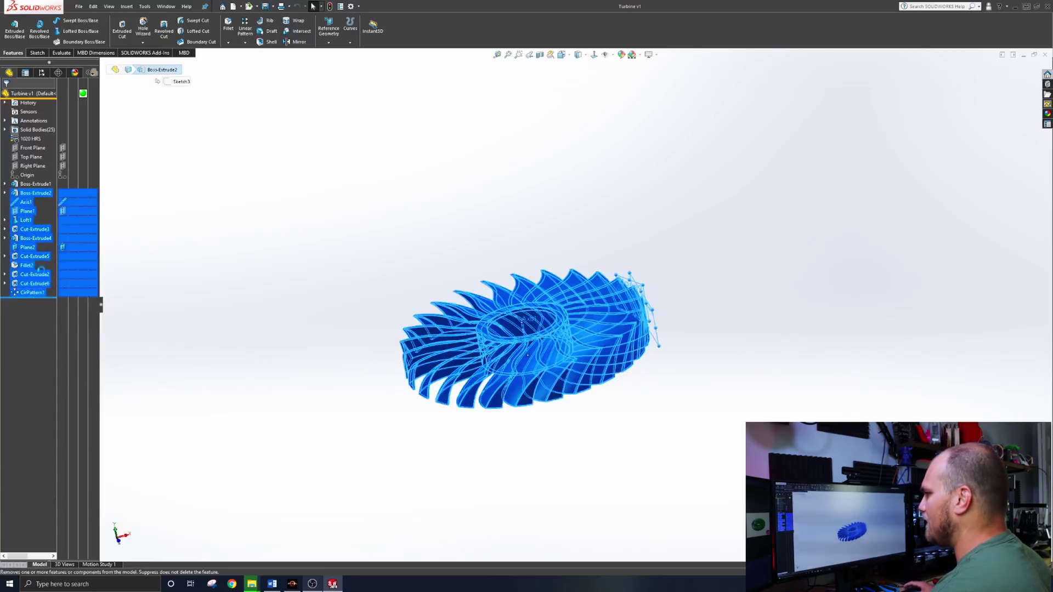
pyautogui.click(25, 195)
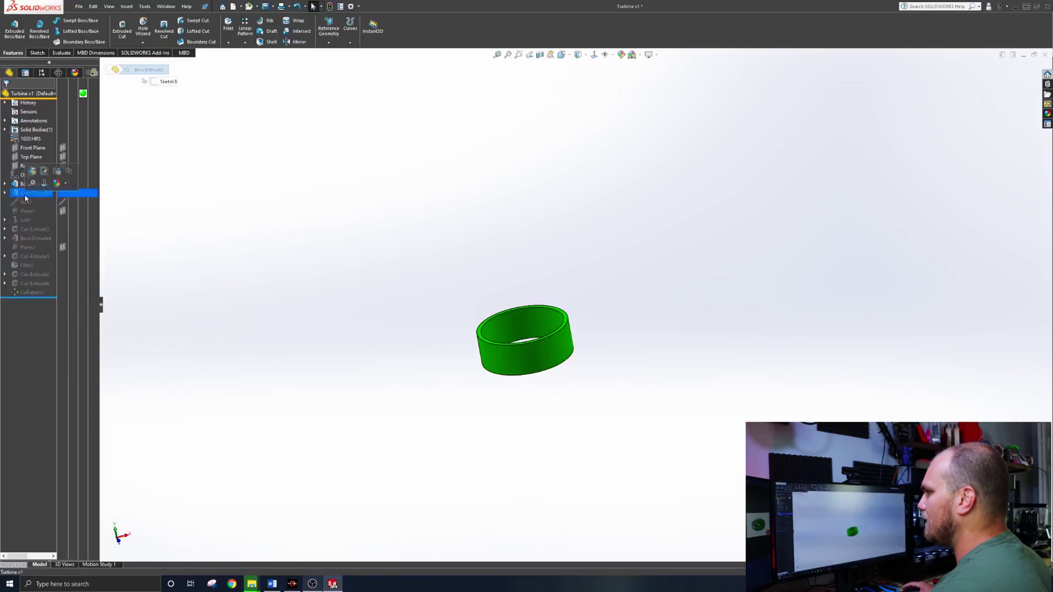
pyautogui.click(253, 250)
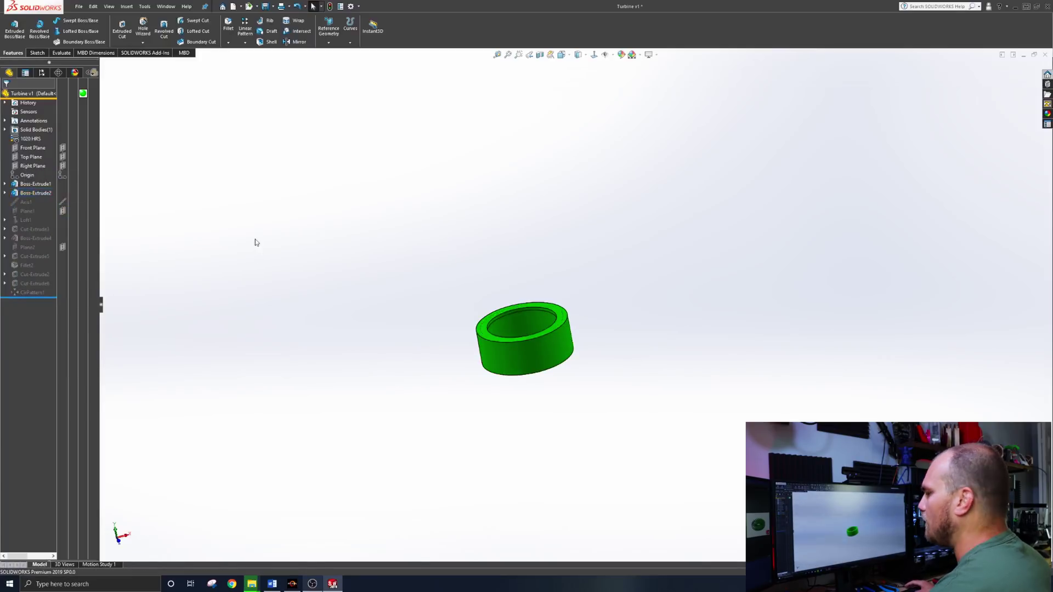
pyautogui.moveTo(560, 375); pyautogui.dragTo(358, 413, button='middle')
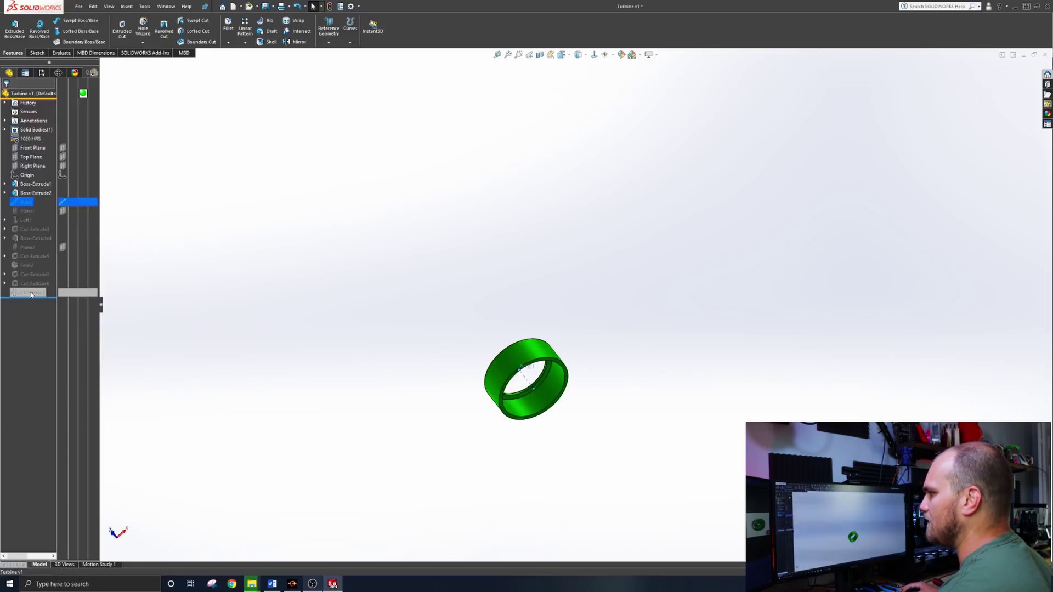
pyautogui.press('Delete')
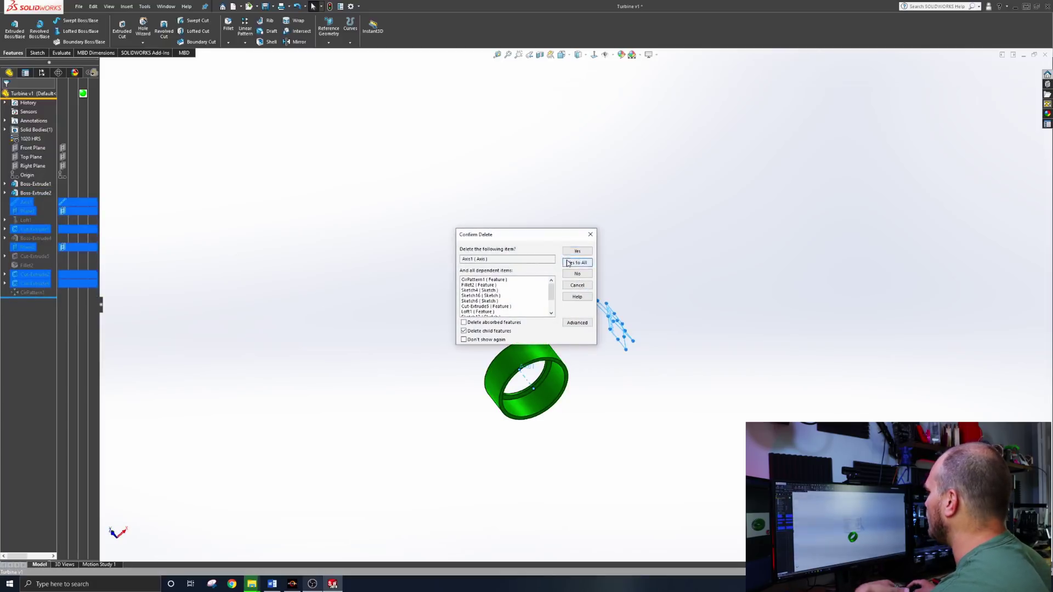
pyautogui.click(568, 264)
pyautogui.moveTo(537, 258); pyautogui.dragTo(591, 270, button='middle')
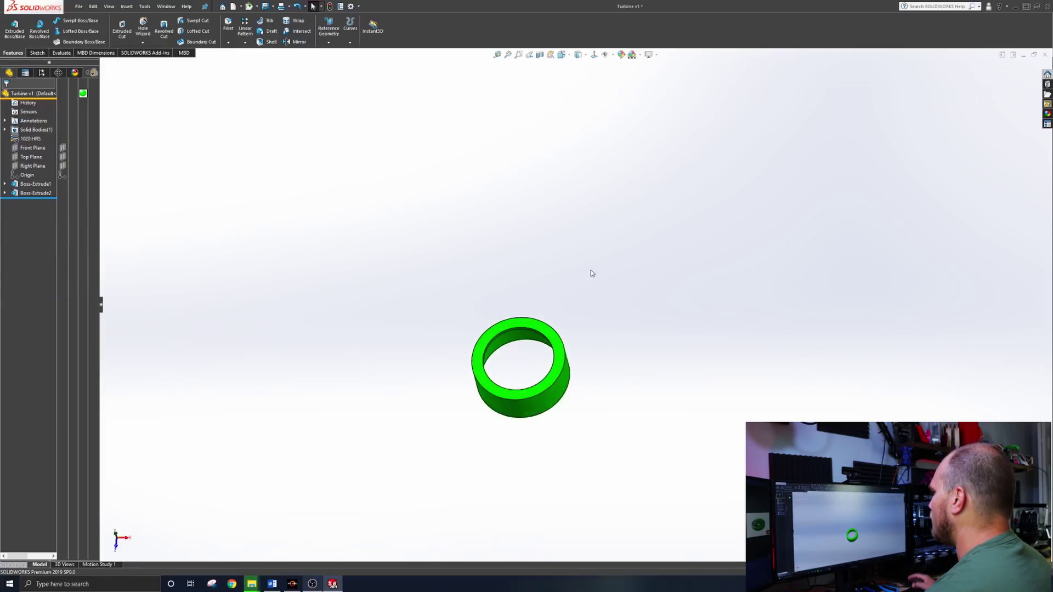
# Create Plane1 offset 15 mm from the Right Plane
pyautogui.moveTo(233, 182); pyautogui.dragTo(505, 342, button='middle')
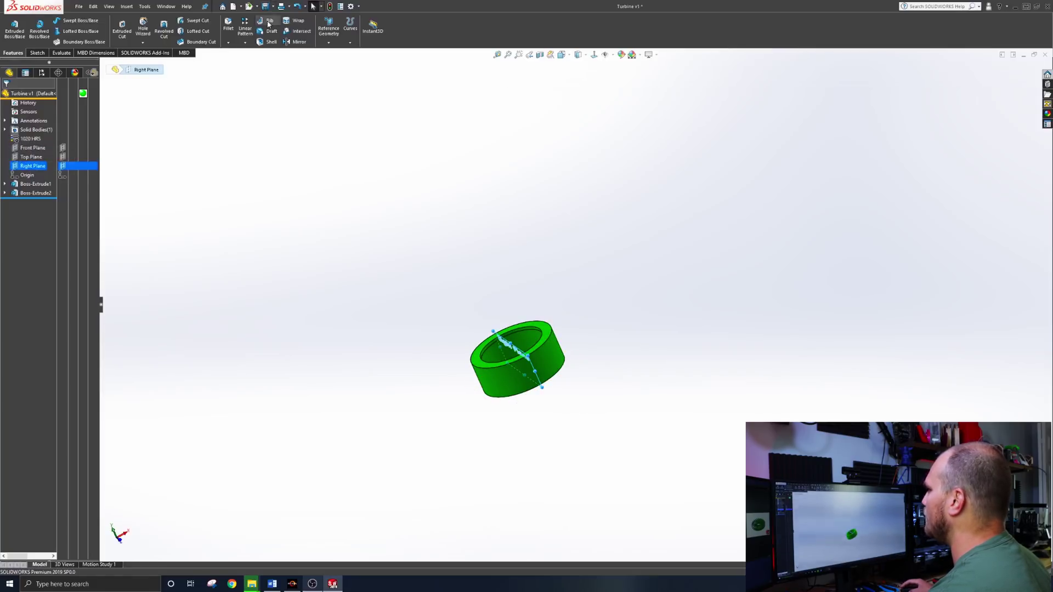
pyautogui.click(350, 42)
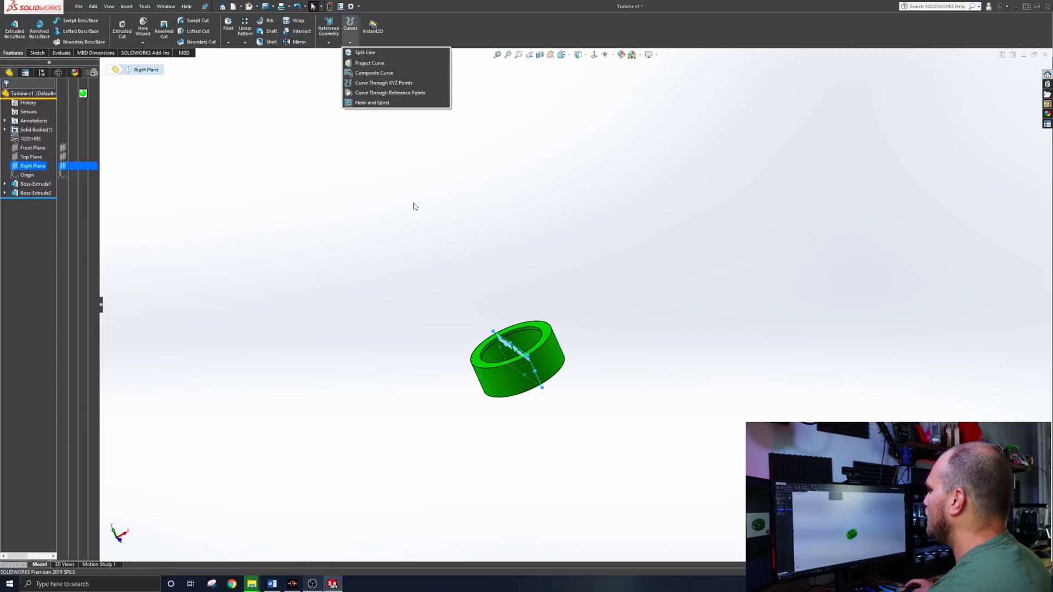
pyautogui.click(329, 43)
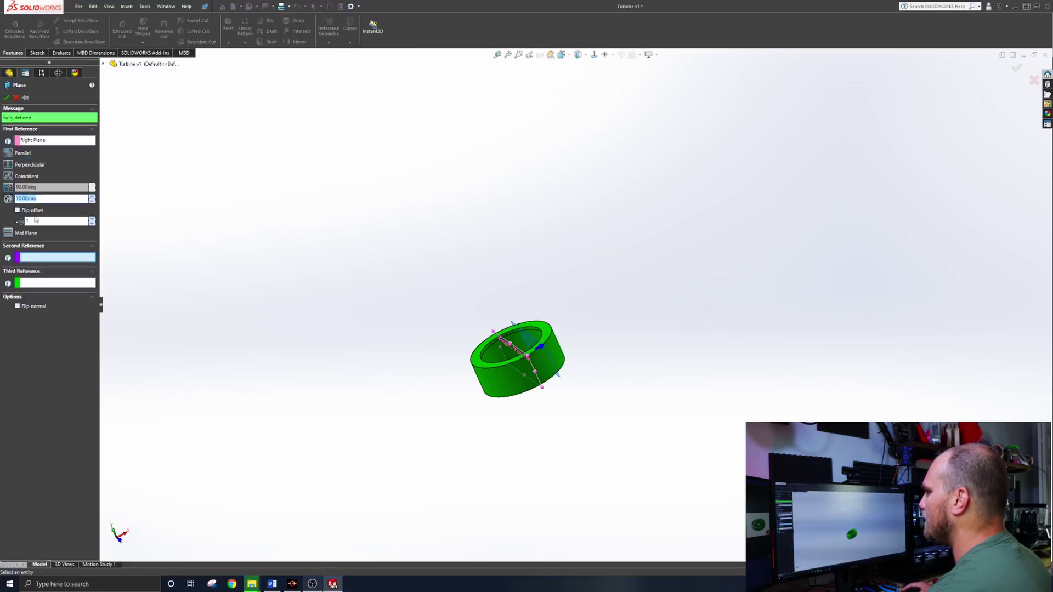
pyautogui.write('15')
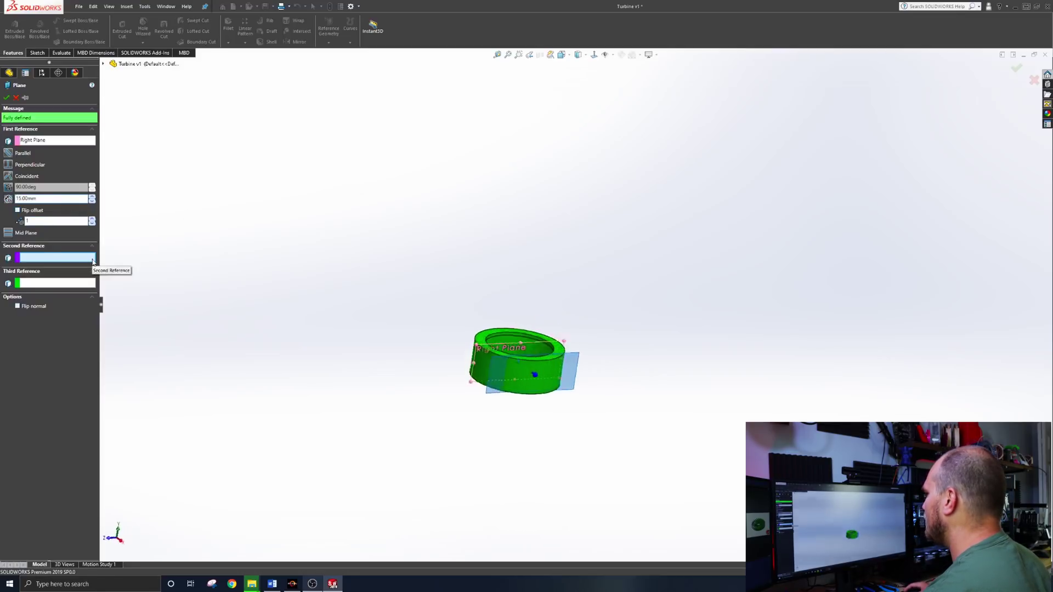
pyautogui.click(7, 98)
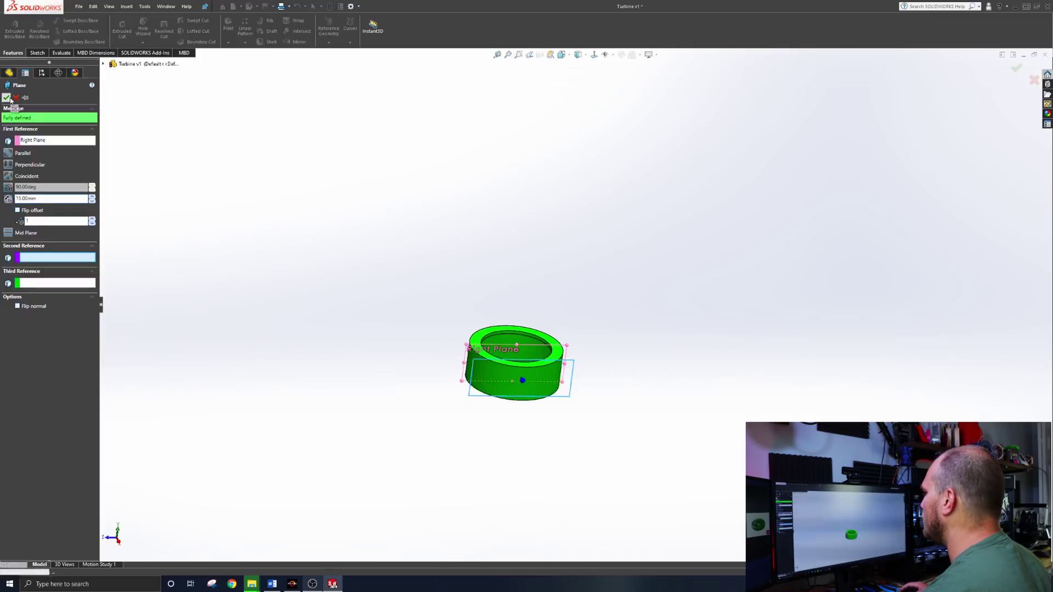
# Create Plane2 offset 59 mm from the Right Plane
pyautogui.click(29, 201)
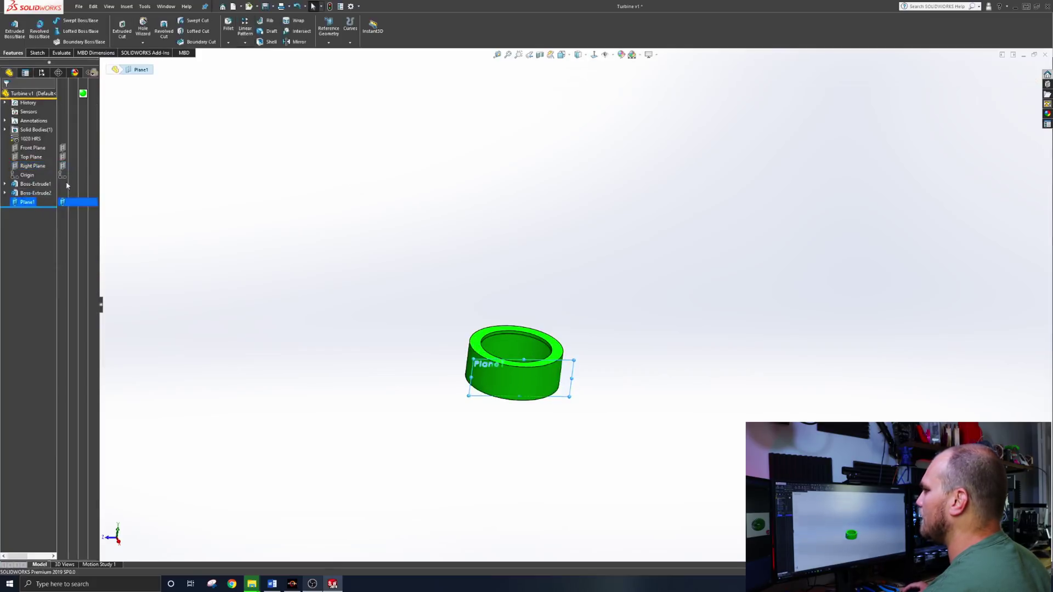
pyautogui.click(30, 157)
pyautogui.click(25, 166)
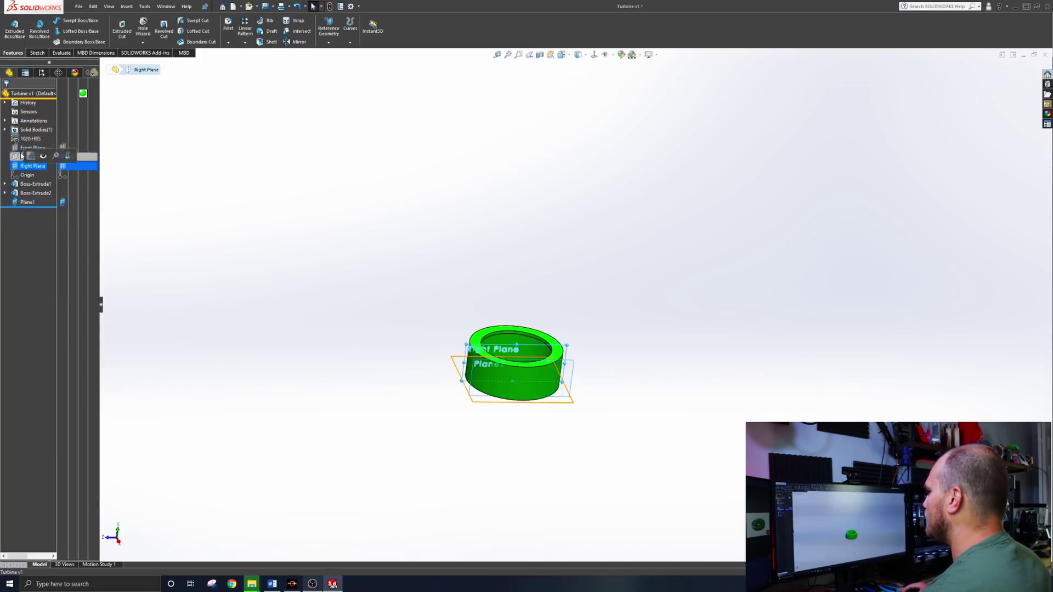
pyautogui.click(326, 39)
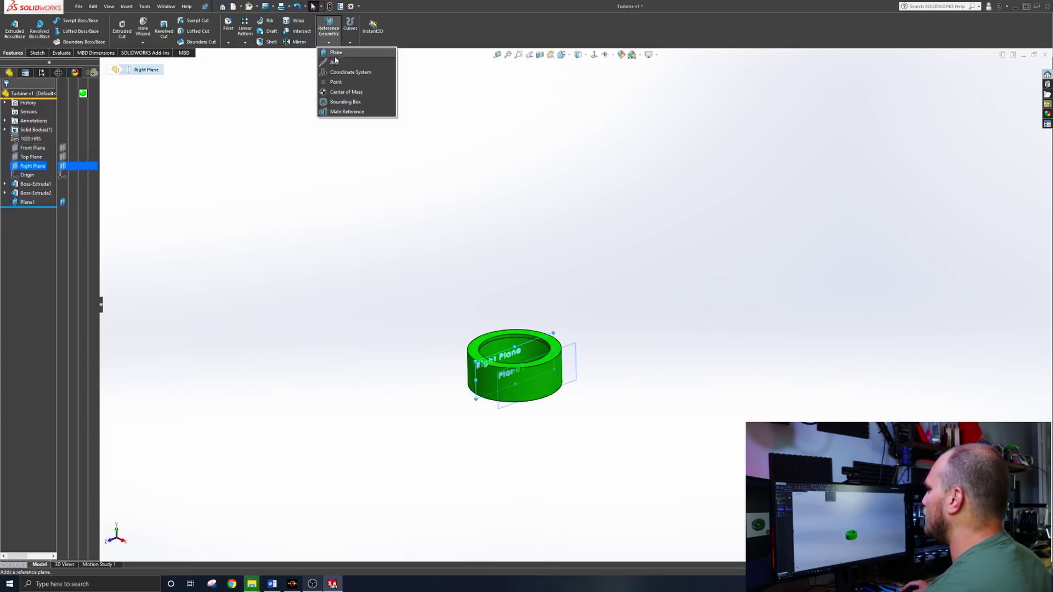
pyautogui.click(336, 53)
pyautogui.moveTo(184, 242); pyautogui.dragTo(126, 219, button='middle')
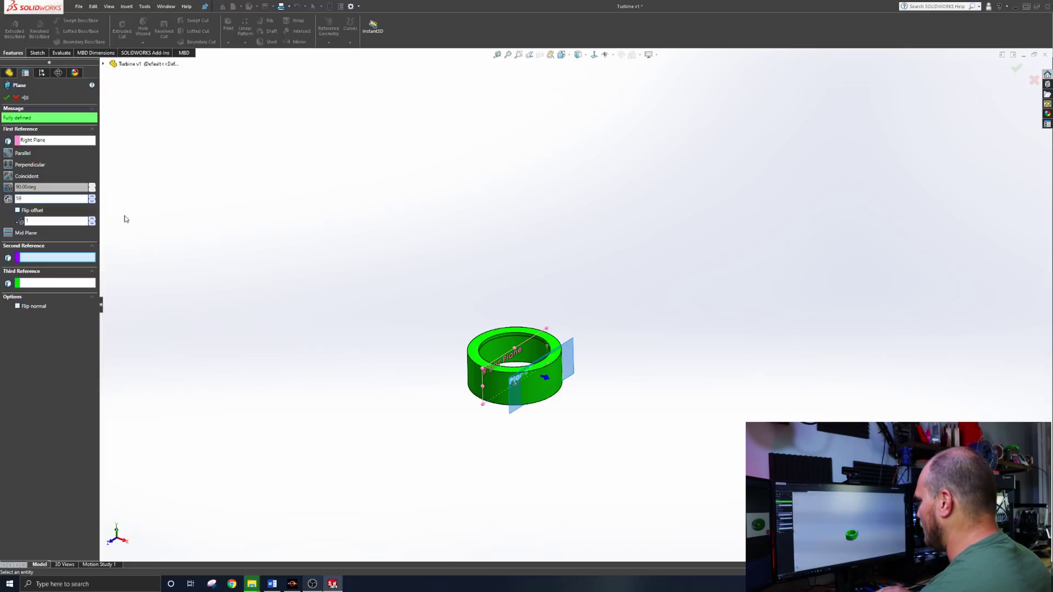
pyautogui.press('Return')
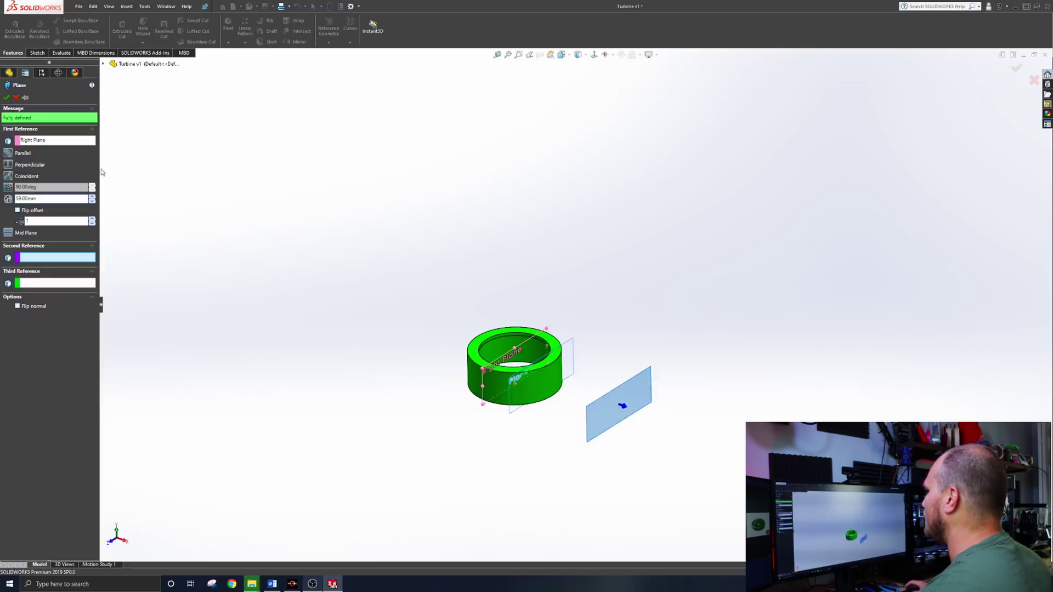
pyautogui.click(6, 98)
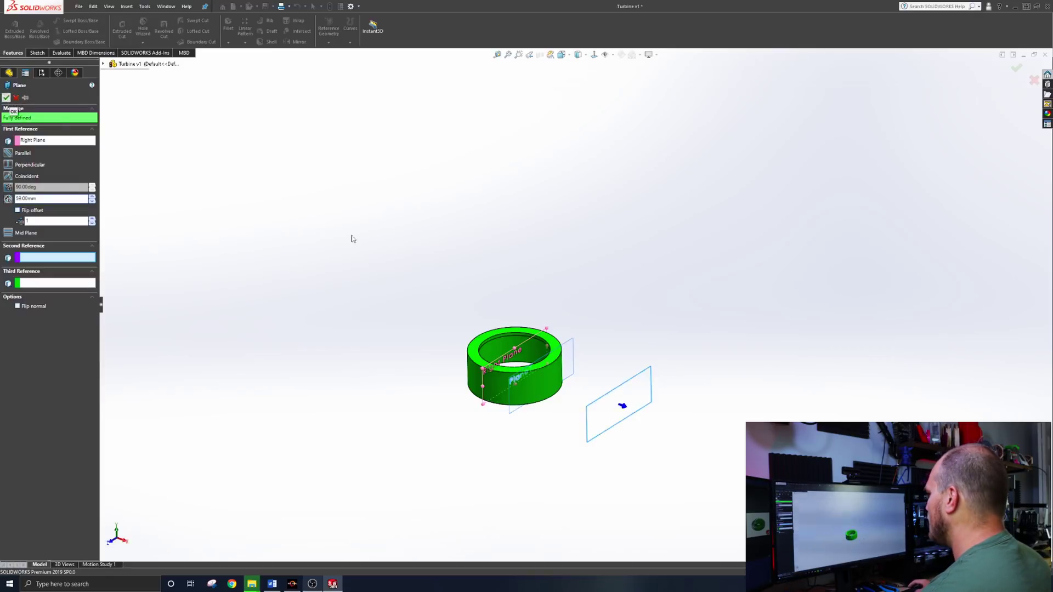
pyautogui.moveTo(472, 267); pyautogui.dragTo(566, 439, button='middle')
# Start a sketch on the offset plane and draw a short line along its top edge
pyautogui.click(574, 417)
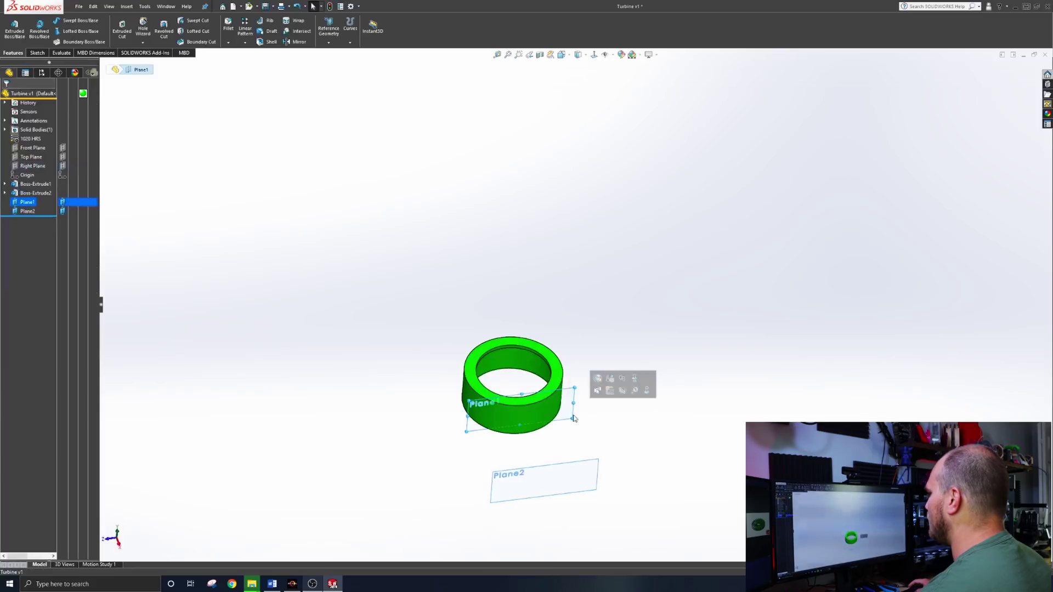
pyautogui.click(608, 393)
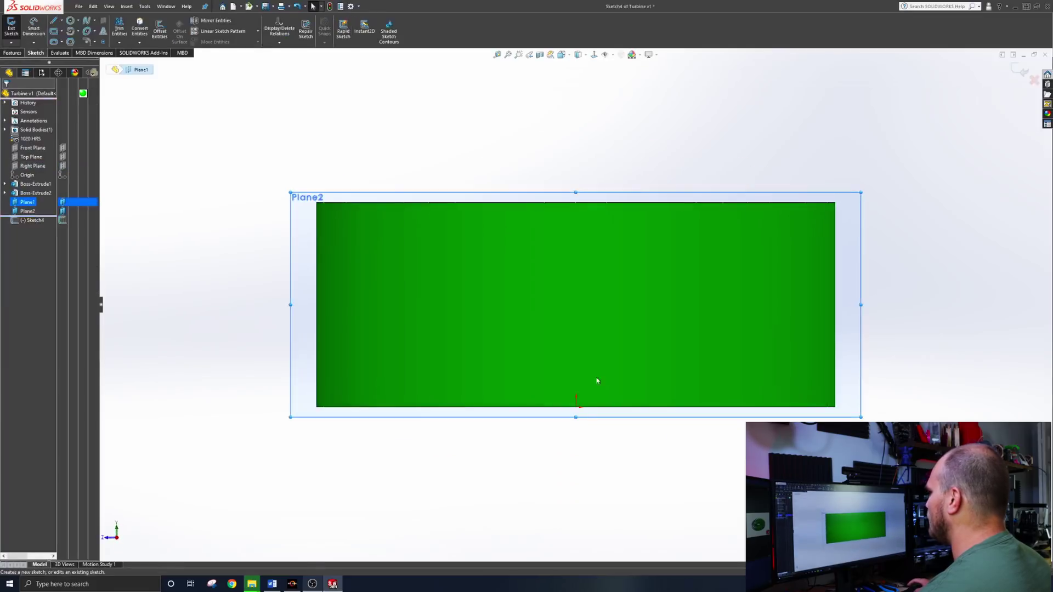
pyautogui.click(53, 21)
pyautogui.click(640, 203)
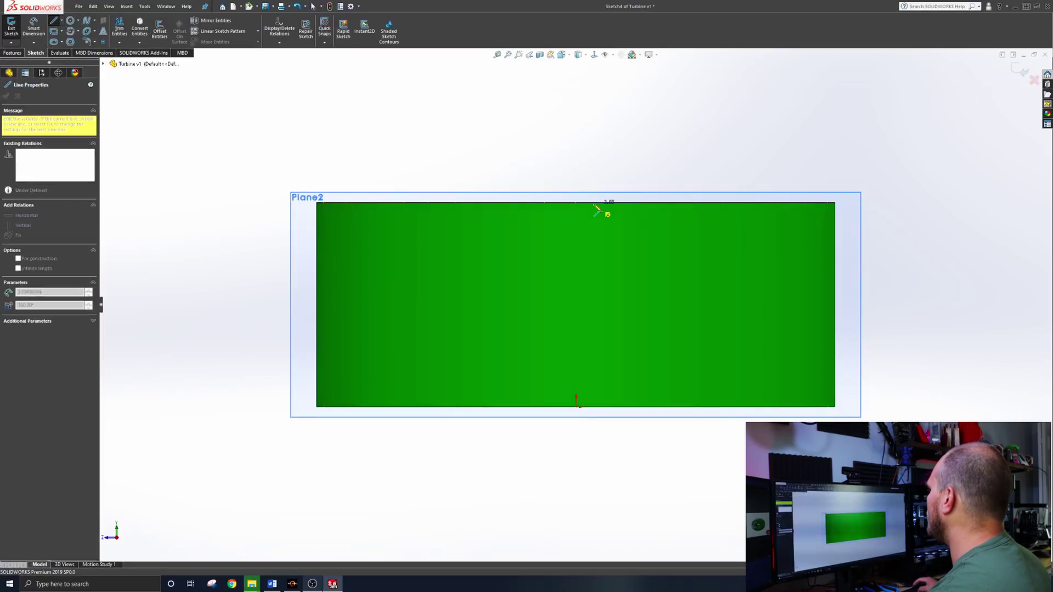
pyautogui.click(594, 202)
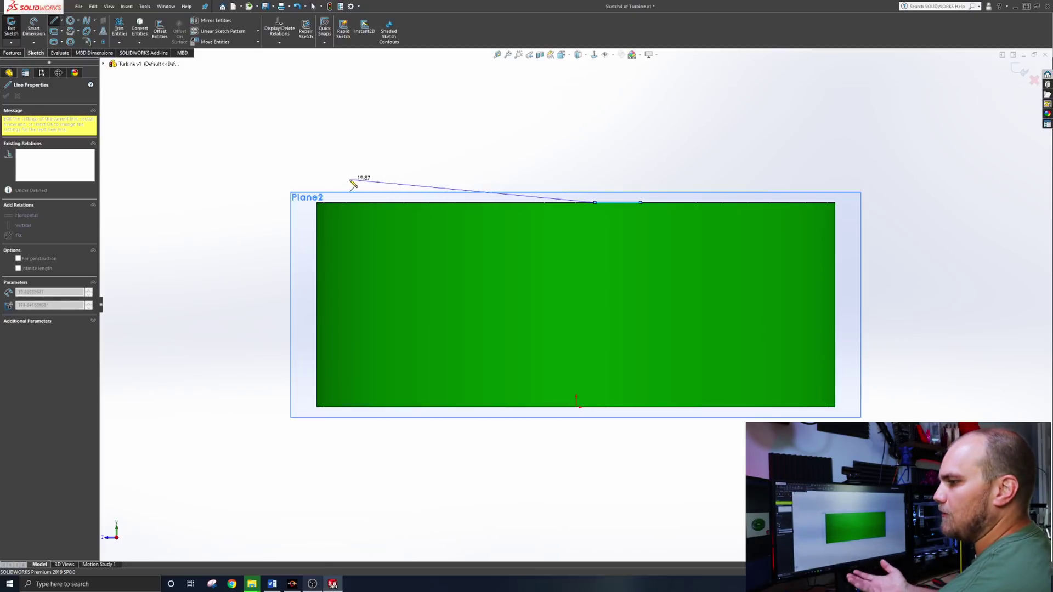
pyautogui.moveTo(353, 185); pyautogui.dragTo(496, 282, button='middle')
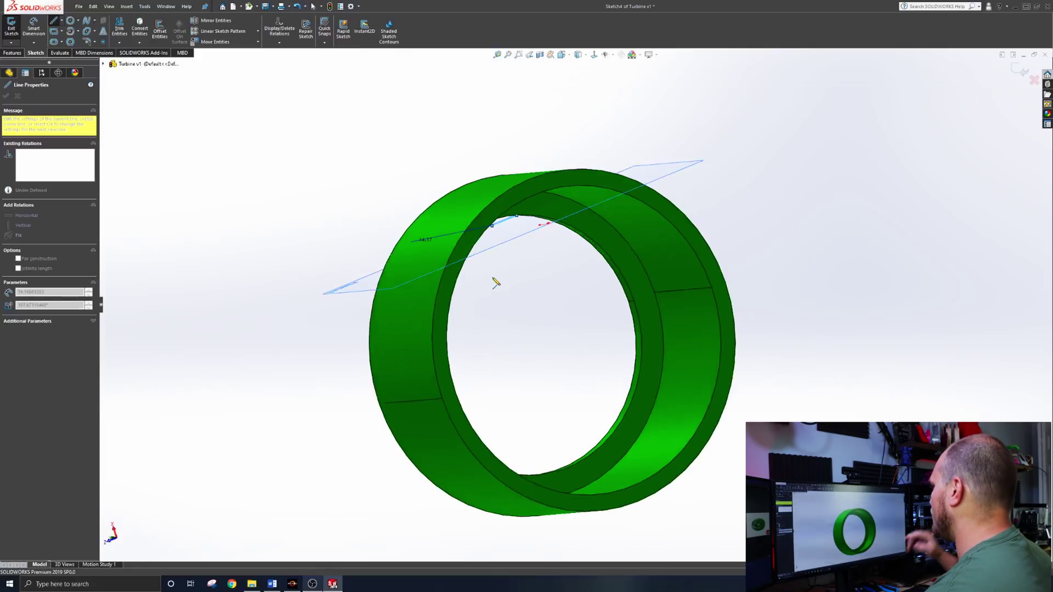
pyautogui.press('Up')
pyautogui.press('Up')
pyautogui.press('Up')
pyautogui.press('Up')
pyautogui.press('Up')
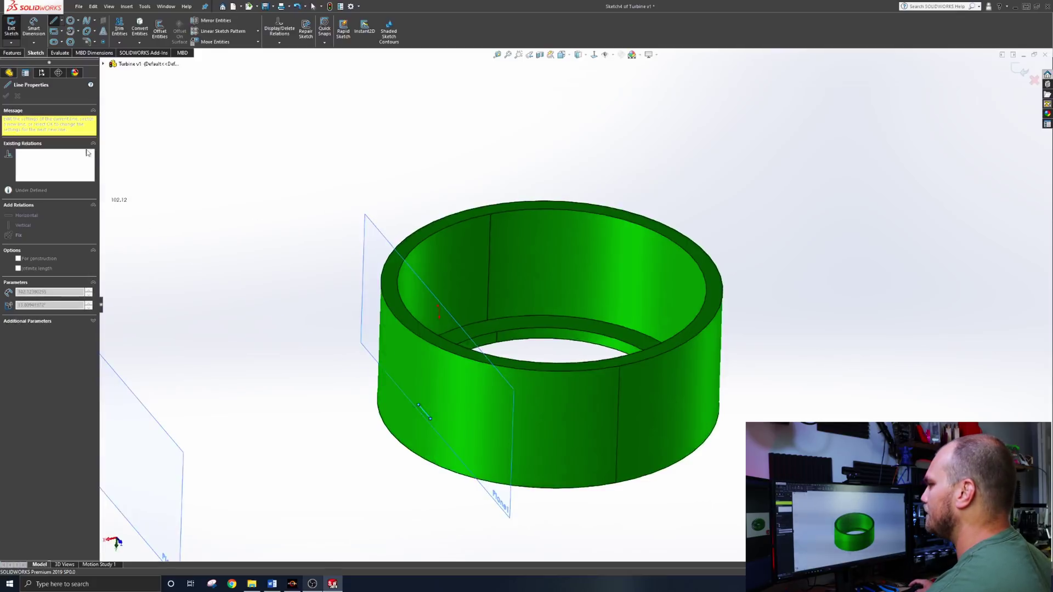
# Draw two three-point arcs down from the top line and join their bottom ends with a line
pyautogui.press('a')
pyautogui.hotkey('ctrl', '8')
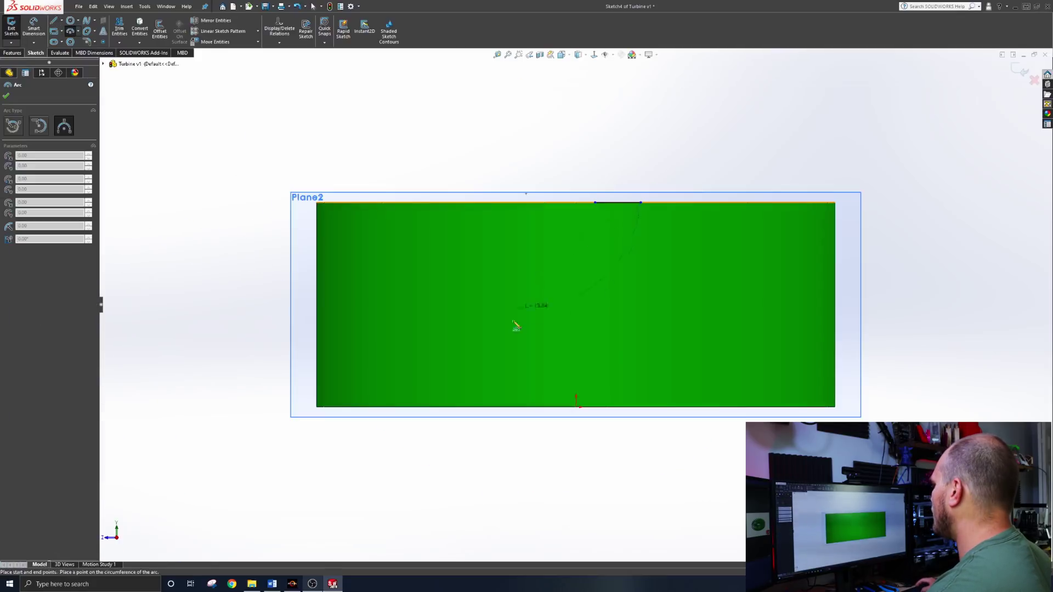
pyautogui.click(514, 407)
pyautogui.click(546, 345)
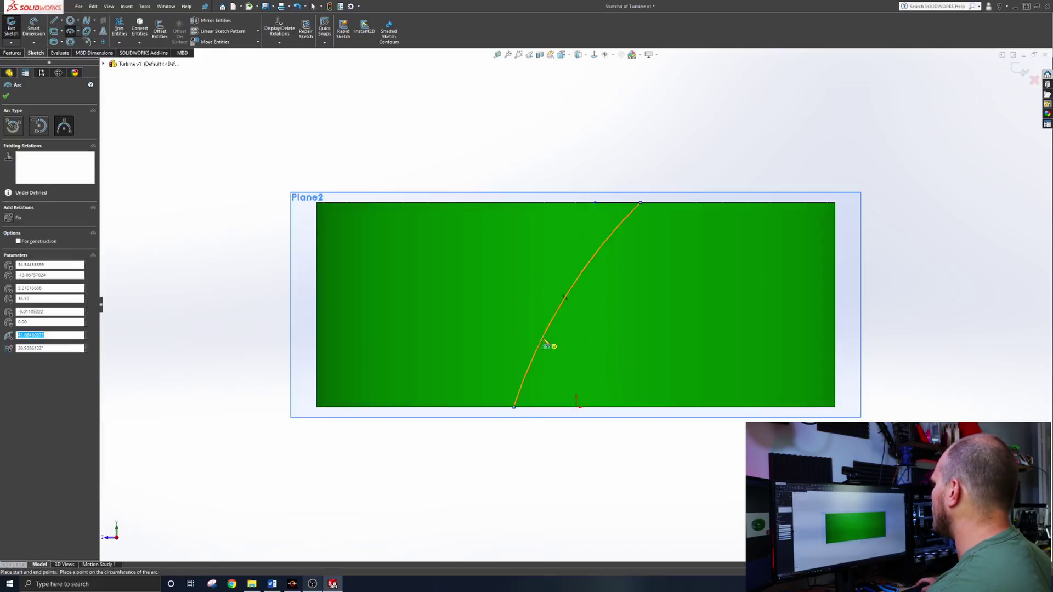
pyautogui.click(596, 203)
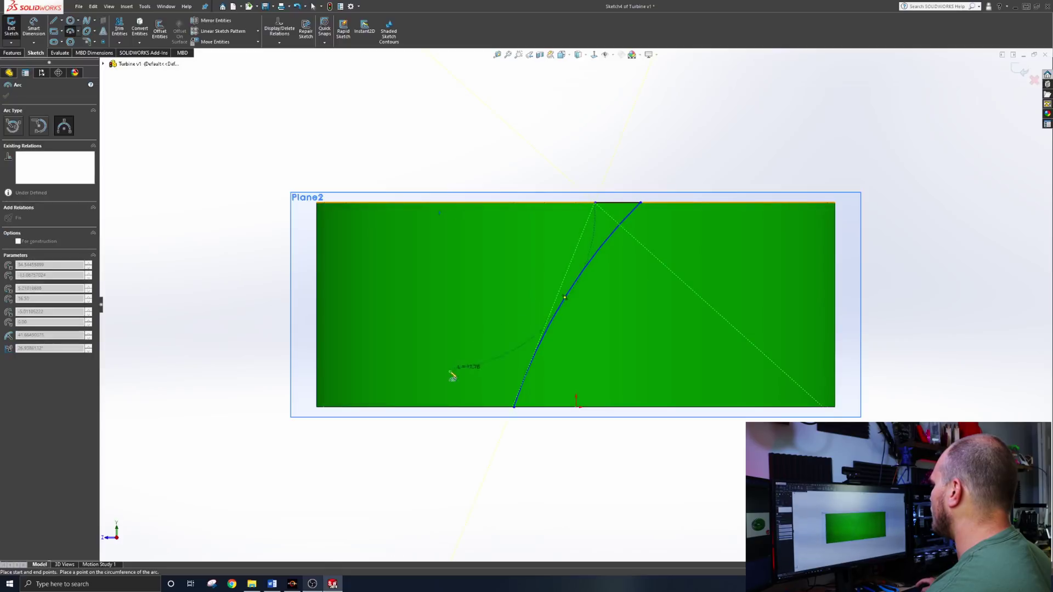
pyautogui.click(456, 407)
pyautogui.click(489, 345)
pyautogui.press('Escape')
pyautogui.press('l')
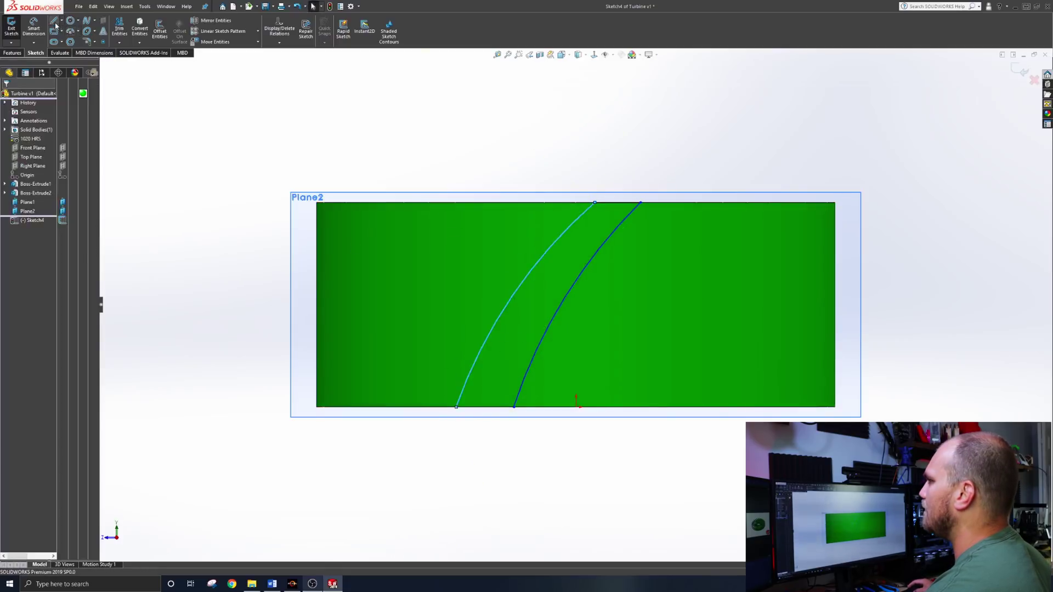
pyautogui.moveTo(466, 407); pyautogui.dragTo(514, 407)
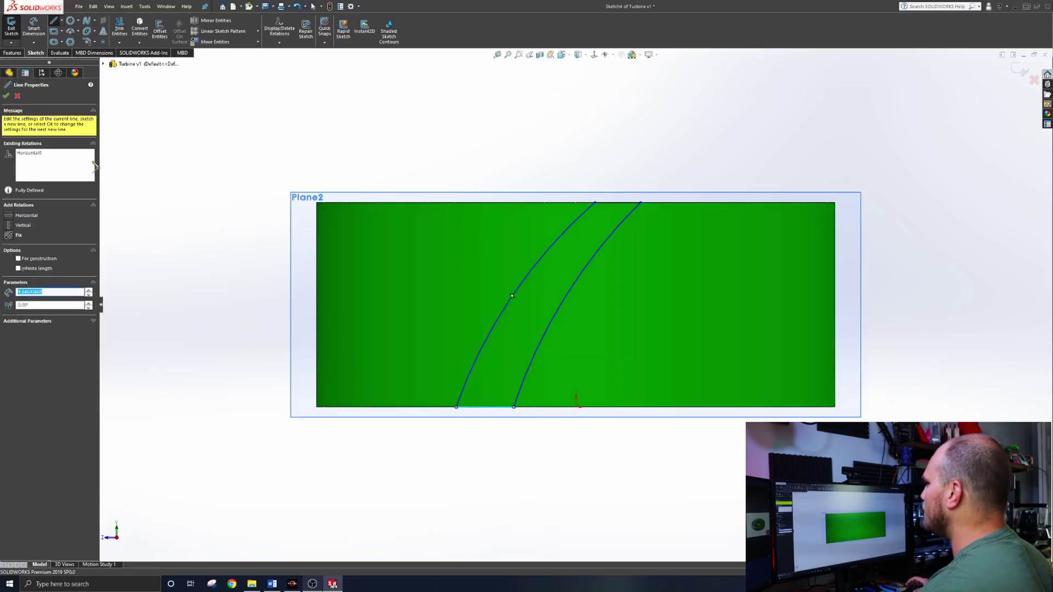
# Dimension the blade's top and bottom gaps to 0.8 each
pyautogui.click(33, 28)
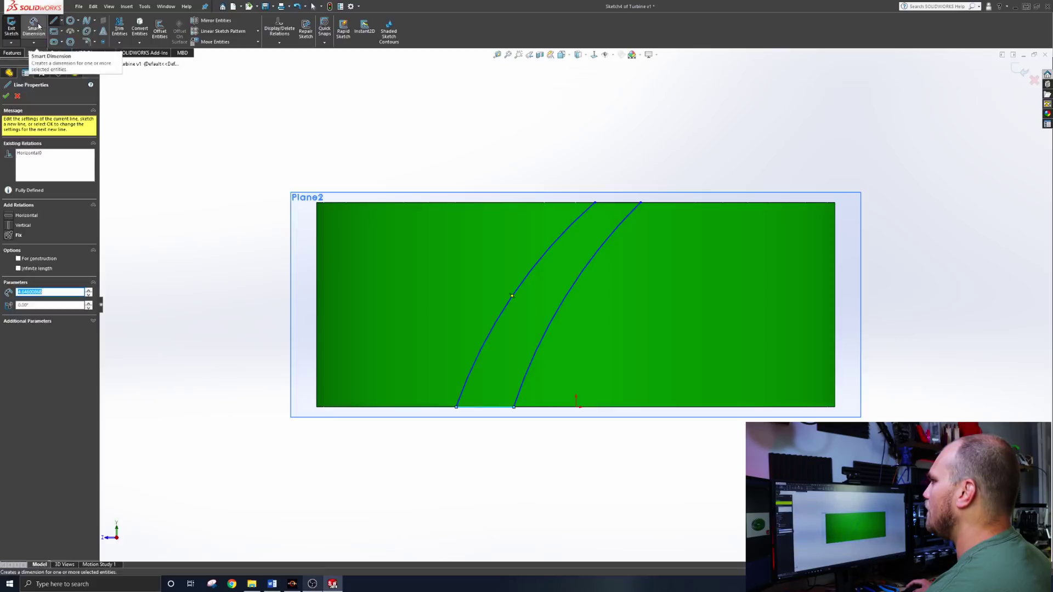
pyautogui.click(617, 203)
pyautogui.press('Escape')
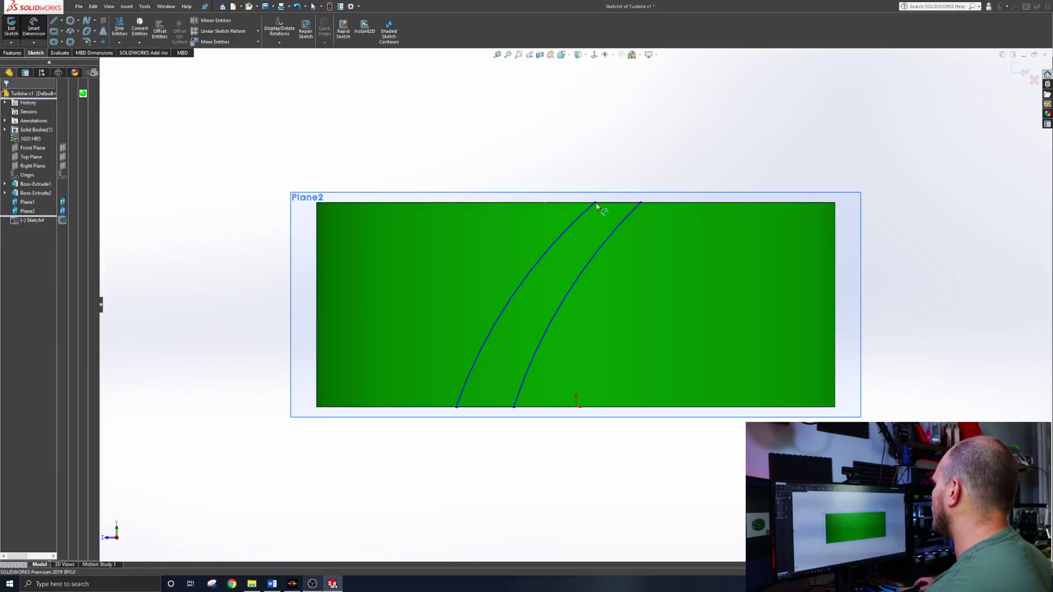
pyautogui.click(606, 204)
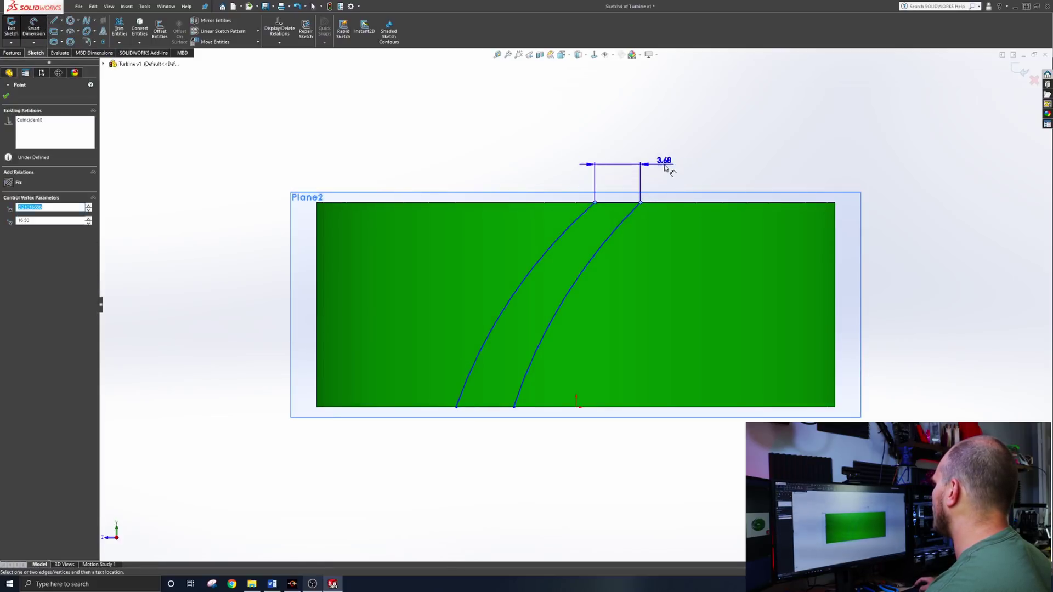
pyautogui.click(664, 164)
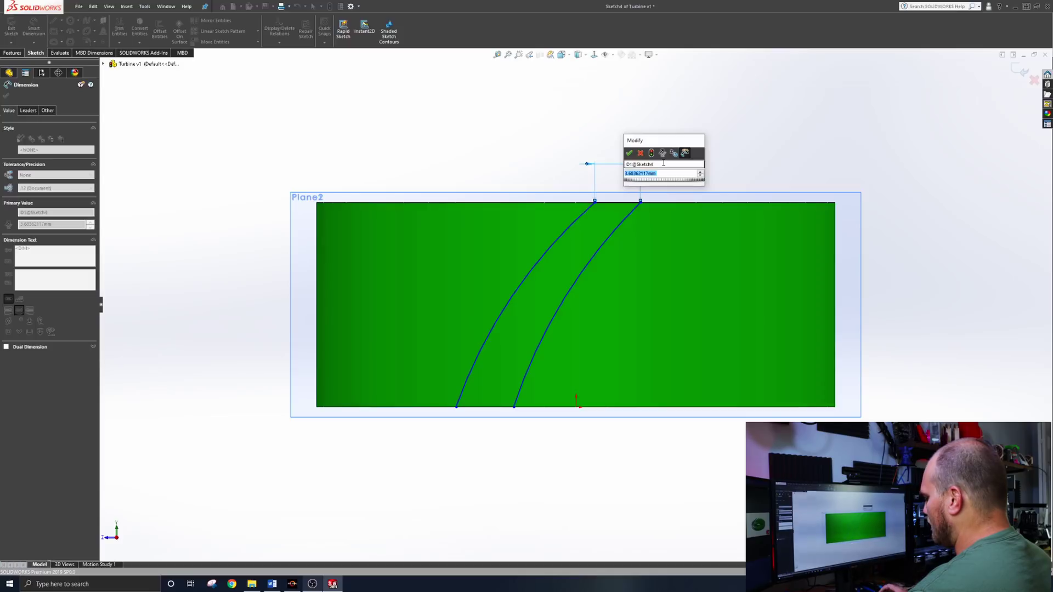
pyautogui.write('0.8')
pyautogui.press('Return')
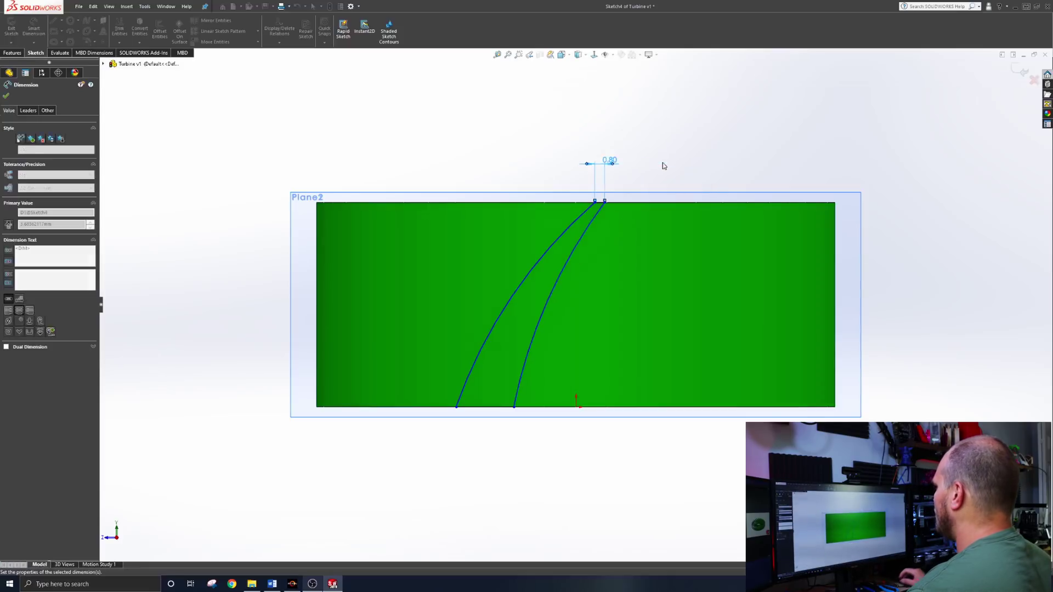
pyautogui.click(494, 407)
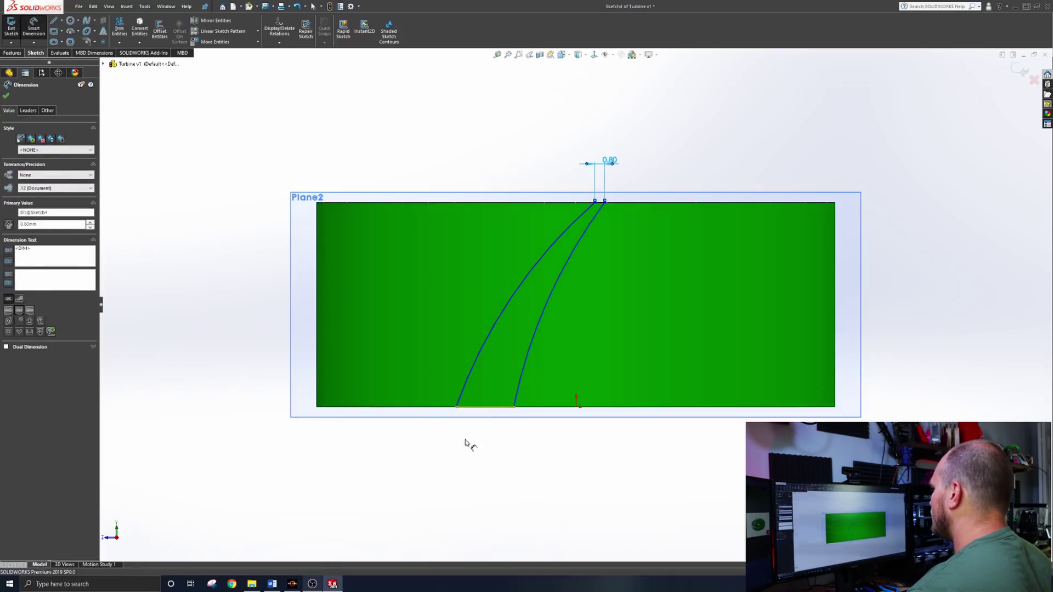
pyautogui.click(477, 461)
pyautogui.write('0.8')
pyautogui.press('Return')
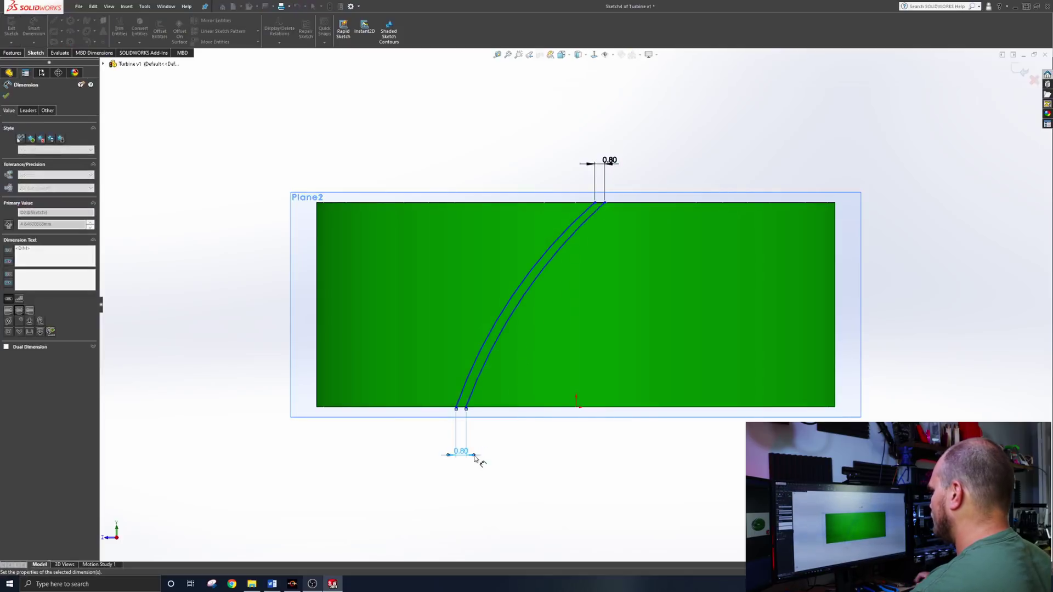
pyautogui.press('Escape')
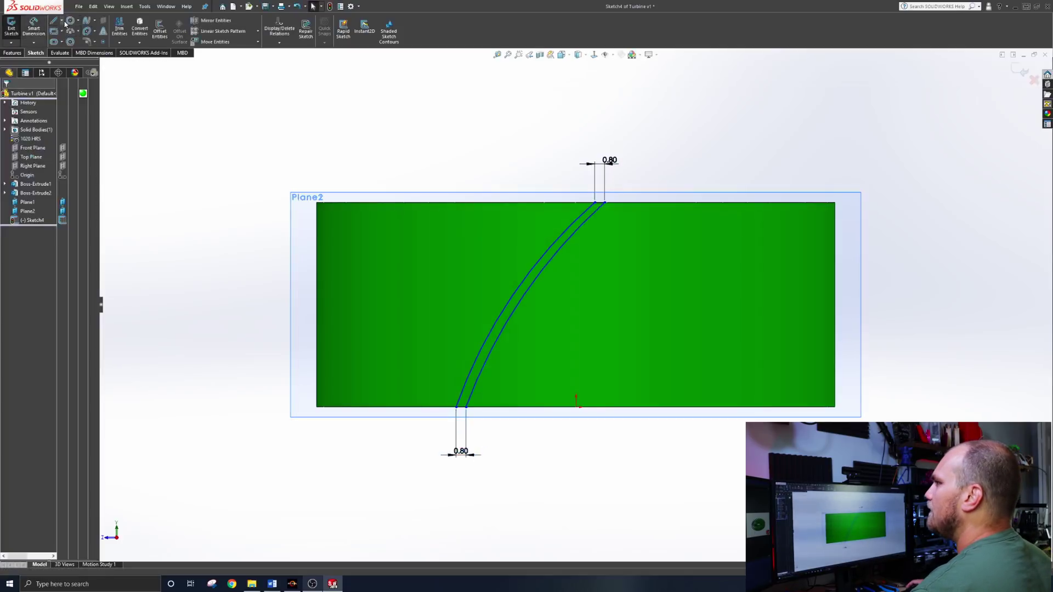
# Draw a vertical centerline from the bottom edge to the right curve's top tip
pyautogui.click(61, 21)
pyautogui.click(72, 41)
pyautogui.click(466, 407)
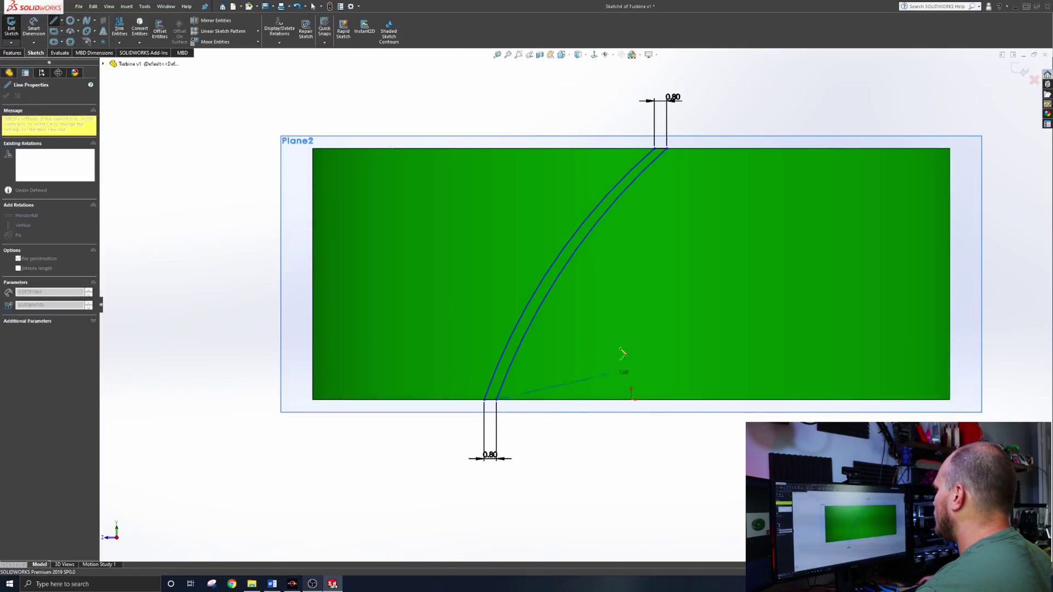
pyautogui.press('Escape')
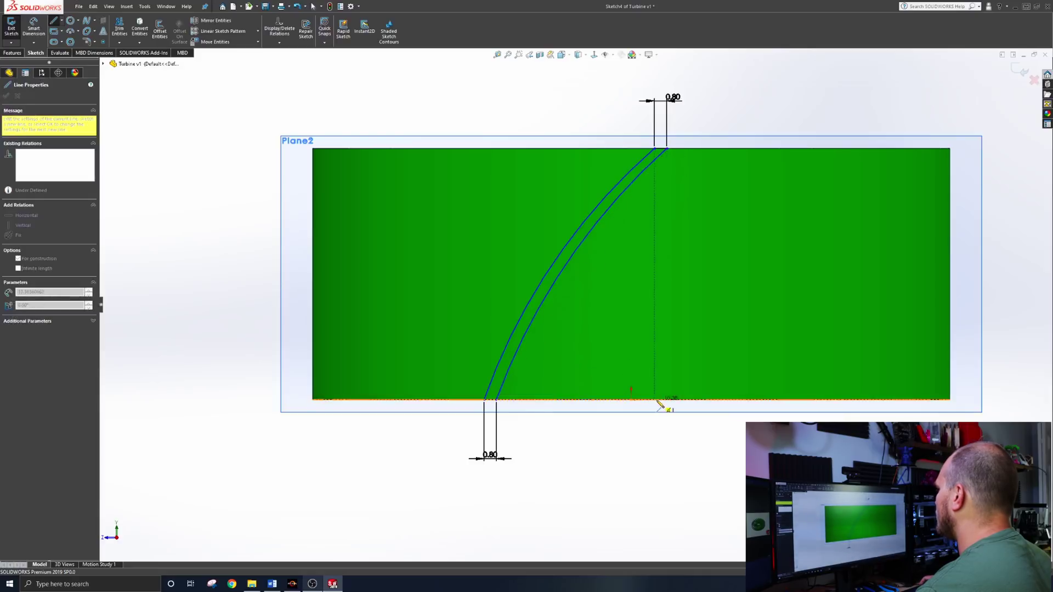
pyautogui.click(655, 400)
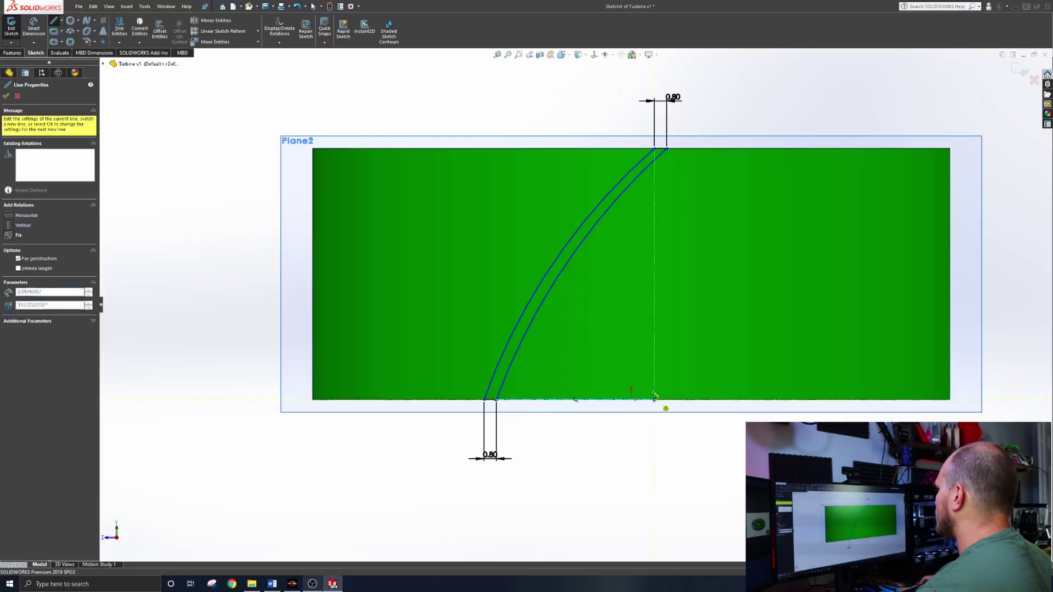
pyautogui.click(667, 150)
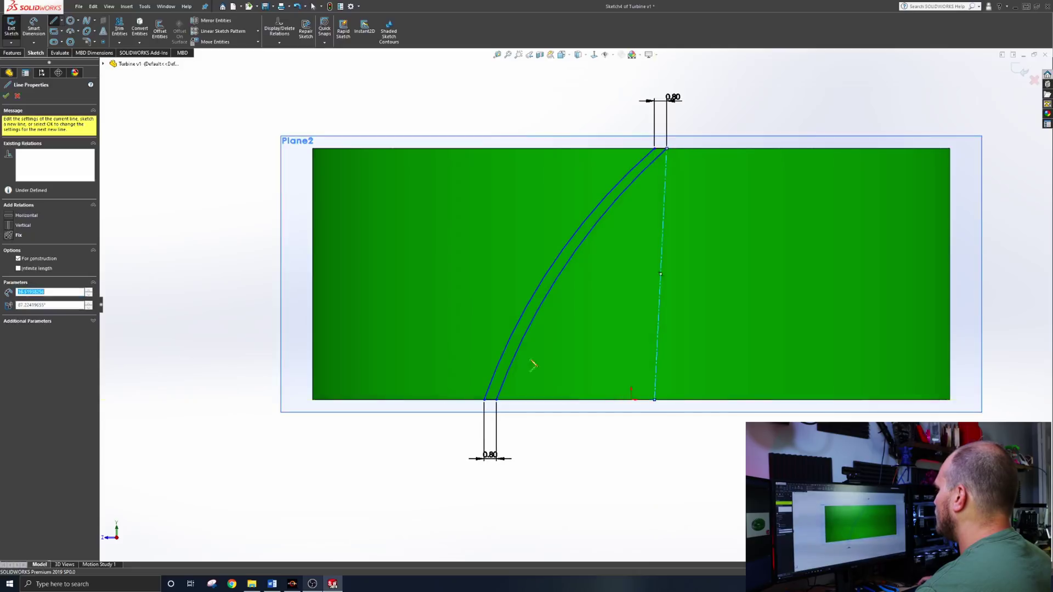
pyautogui.click(497, 400)
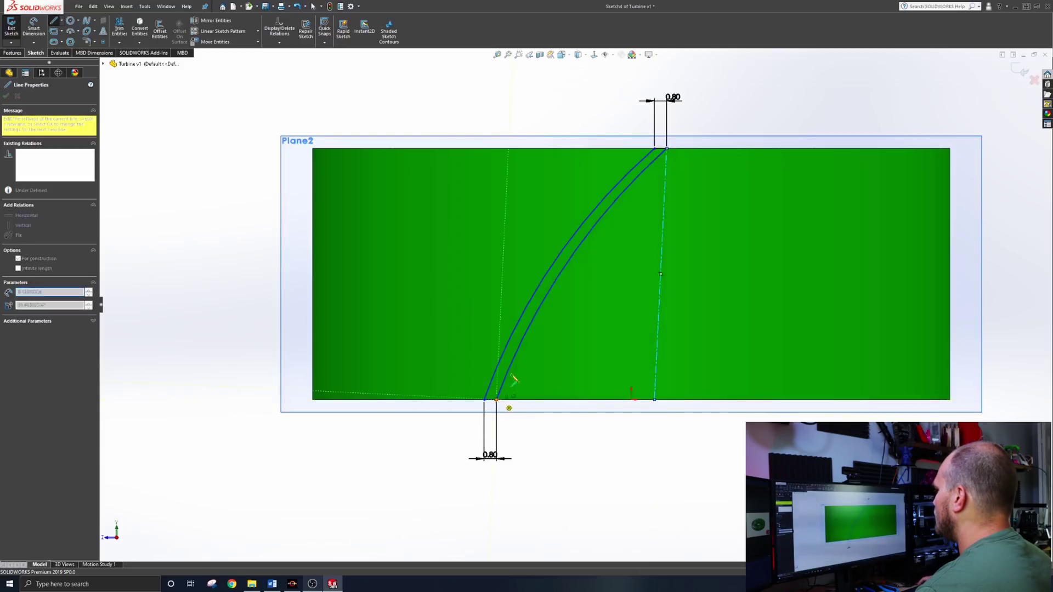
pyautogui.click(667, 149)
pyautogui.press('Escape')
pyautogui.click(667, 197)
pyautogui.click(665, 189)
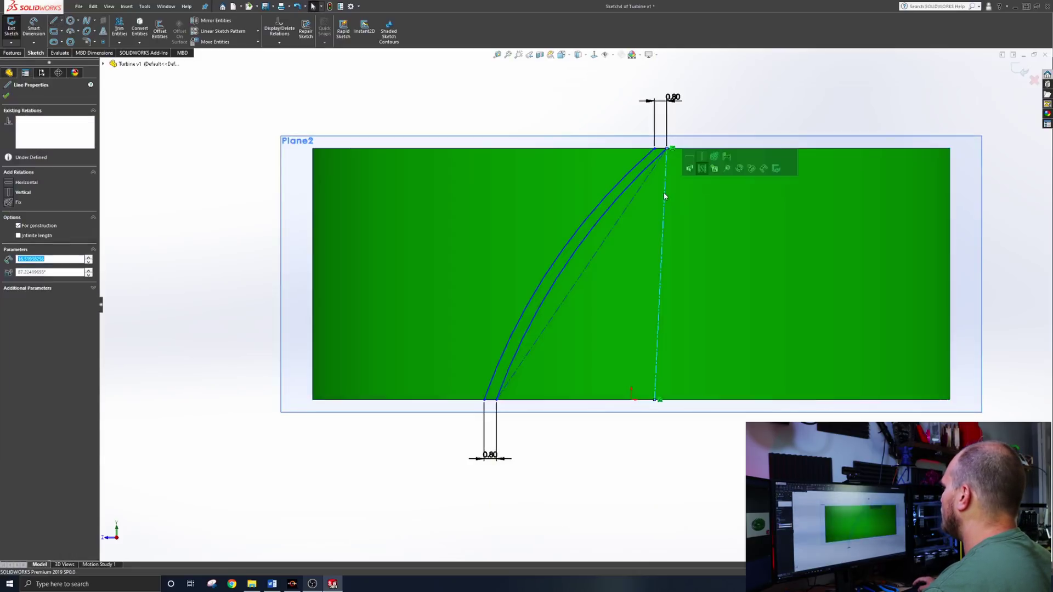
pyautogui.click(706, 168)
pyautogui.press('Escape')
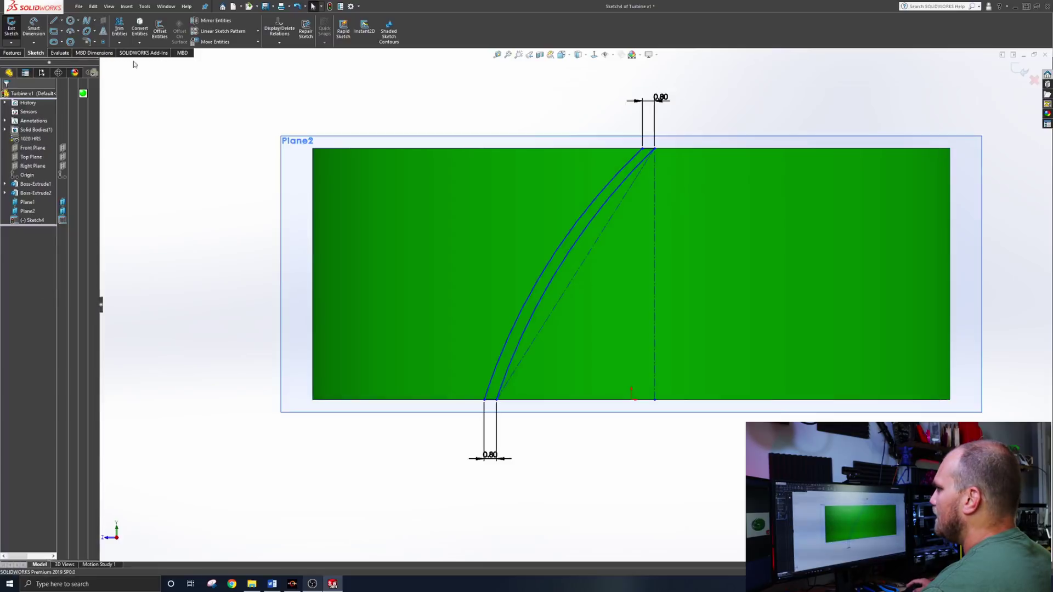
# Add a short vertical centerline from the main centerline's midpoint to the origin
pyautogui.click(62, 25)
pyautogui.click(77, 41)
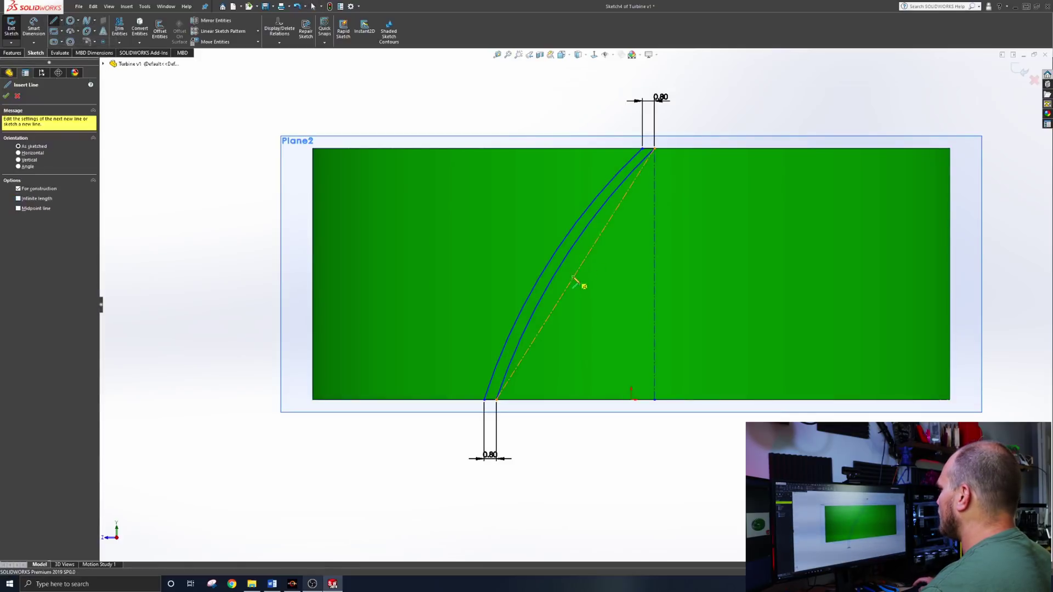
pyautogui.click(576, 274)
pyautogui.click(631, 399)
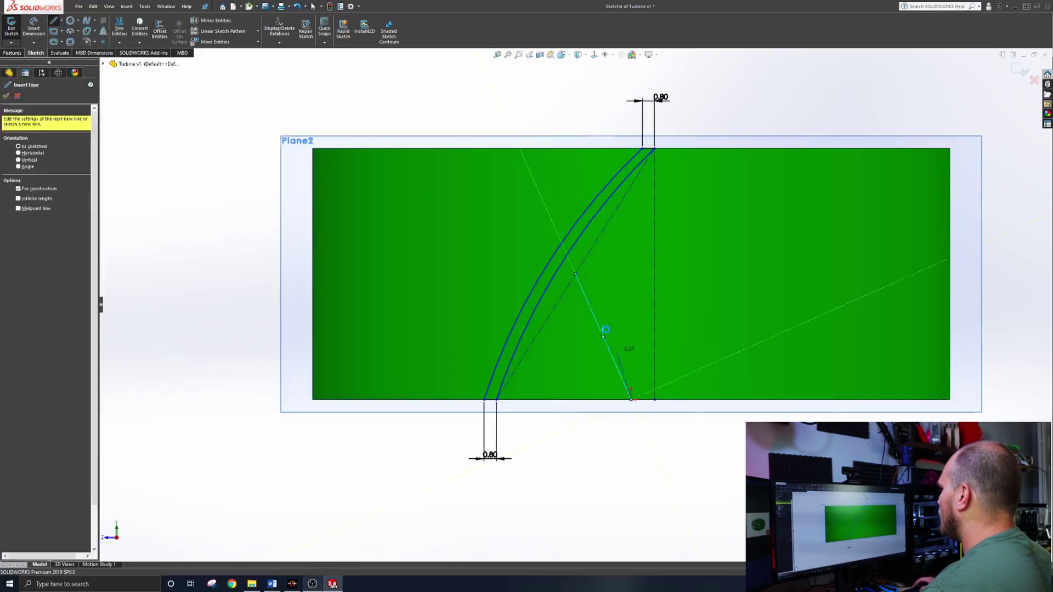
pyautogui.press('Escape')
pyautogui.click(599, 330)
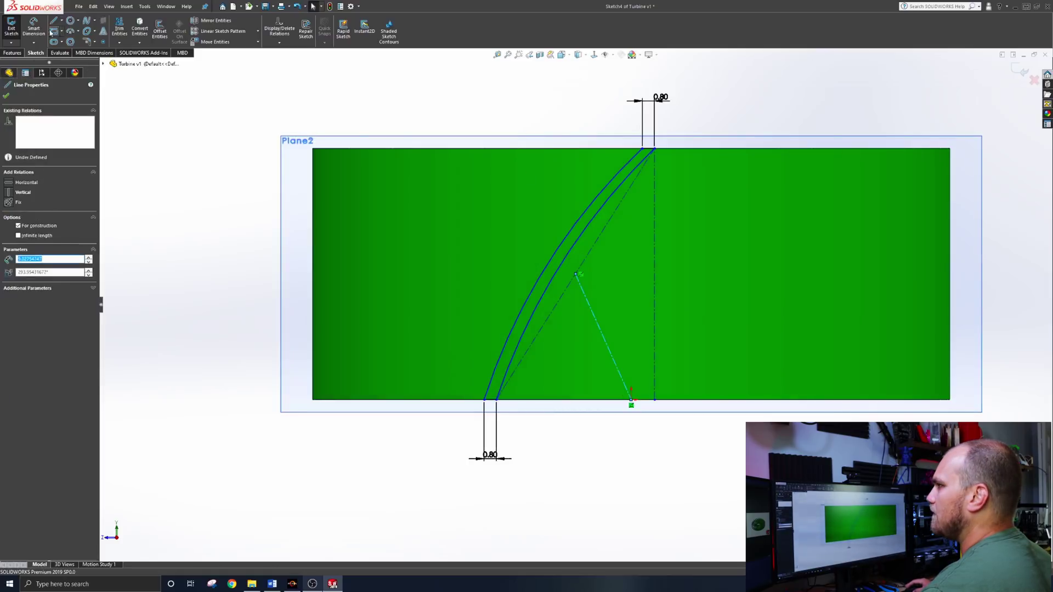
pyautogui.click(23, 191)
# Begin an angle dimension between the diagonal centerline and the bottom line
pyautogui.click(33, 28)
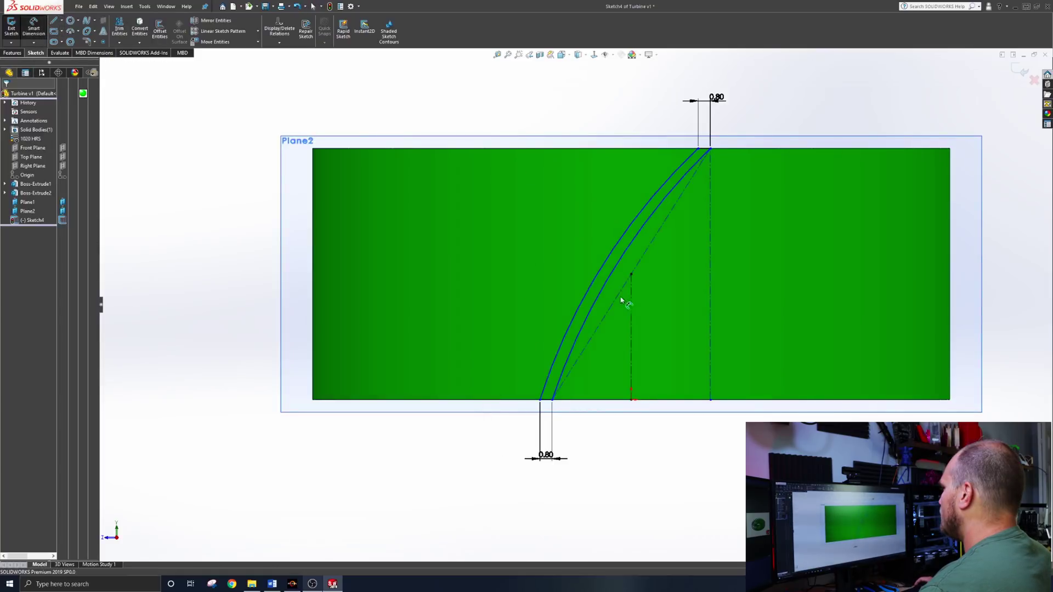
pyautogui.click(616, 299)
pyautogui.click(618, 401)
# Set the blade angle dimension to 55°
pyautogui.click(653, 345)
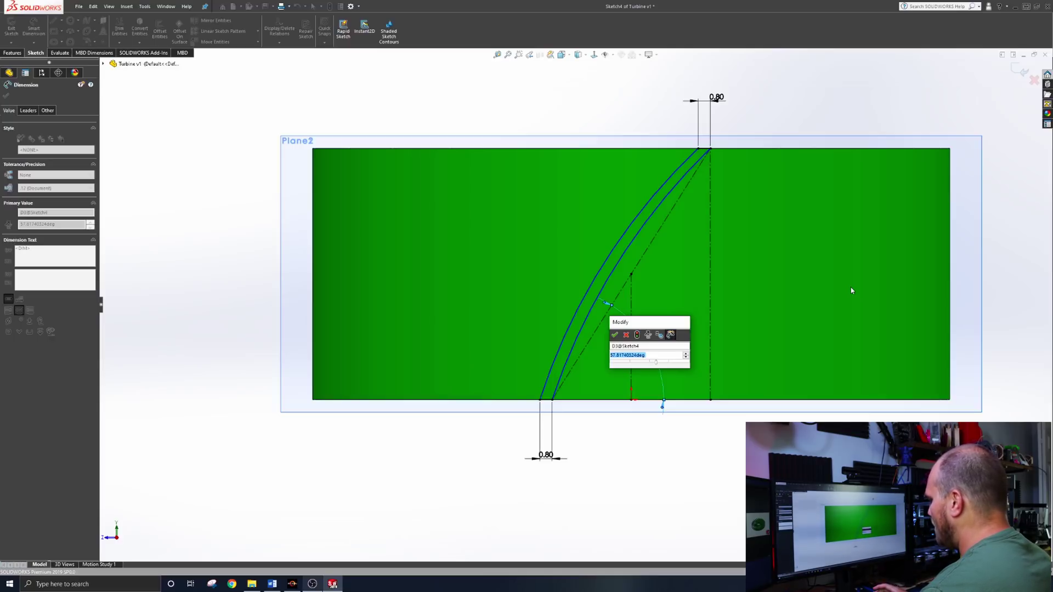
pyautogui.write('55')
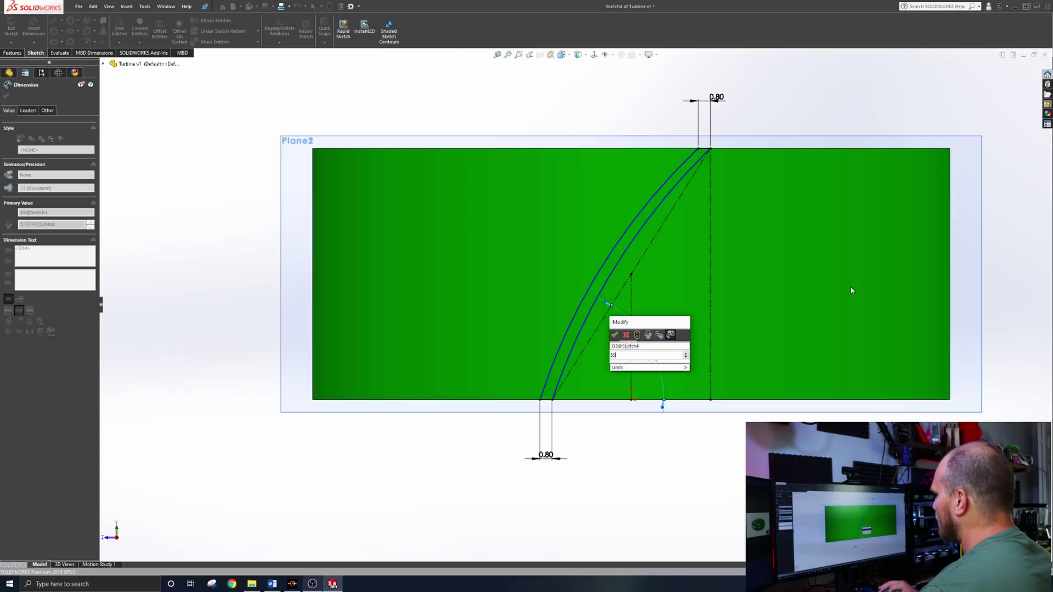
pyautogui.press('Return')
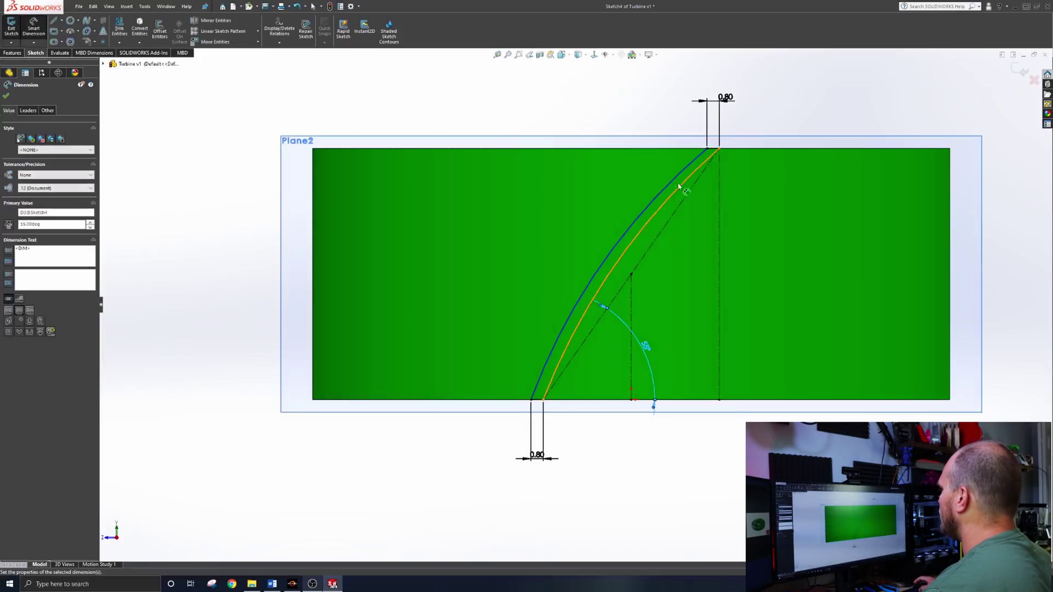
pyautogui.press('Escape')
# Reshape a blade curve and make both blade arcs equal
pyautogui.click(618, 257)
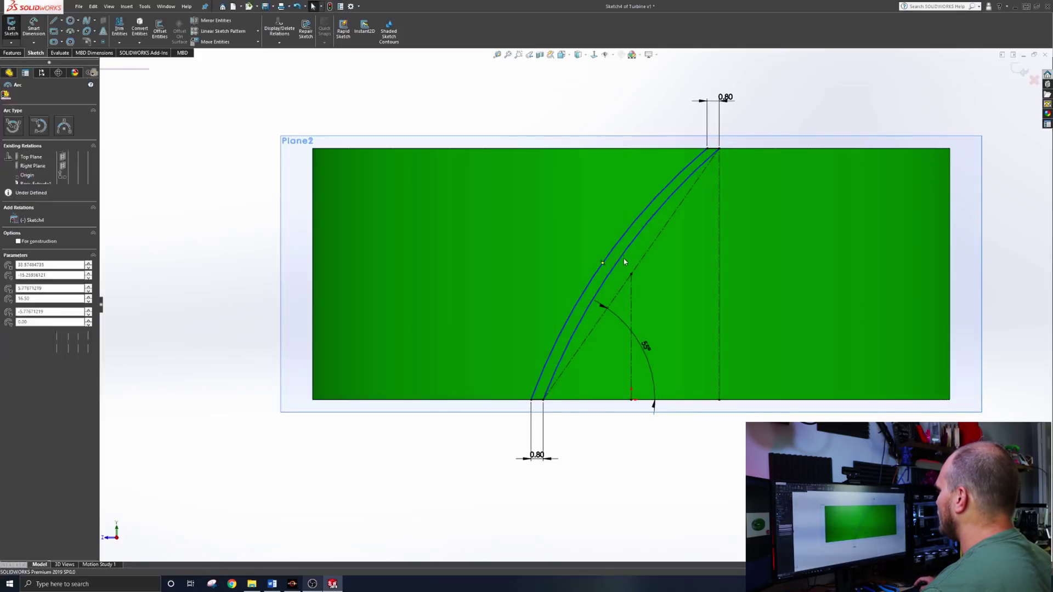
pyautogui.moveTo(618, 259); pyautogui.dragTo(615, 251)
pyautogui.keyDown('ctrl'); pyautogui.click(629, 252); pyautogui.keyUp('ctrl')
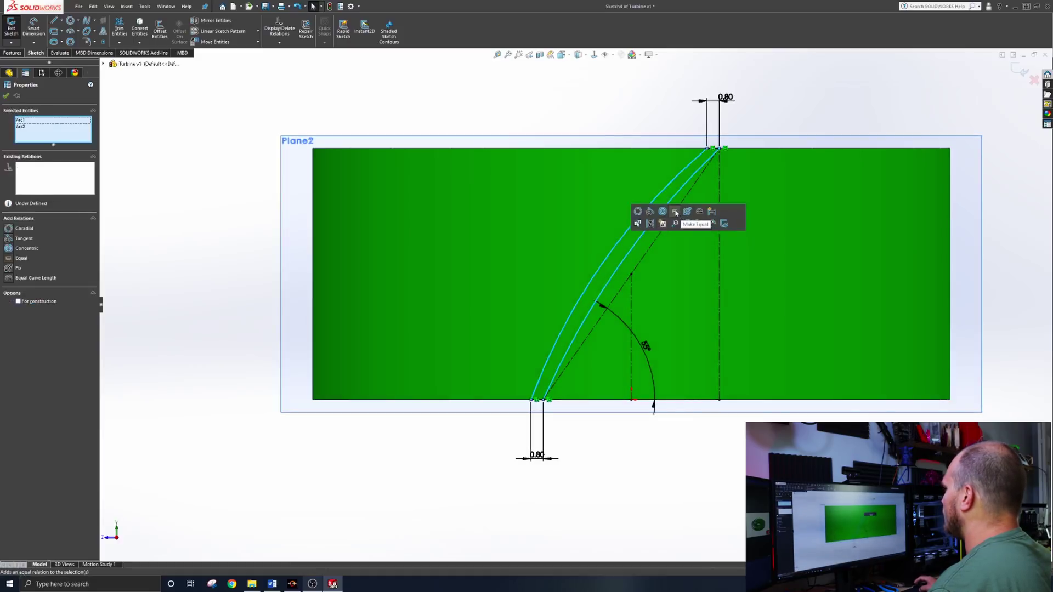
pyautogui.click(675, 212)
# Dimension the blade arc radius to 45 mm and exit the sketch
pyautogui.click(34, 26)
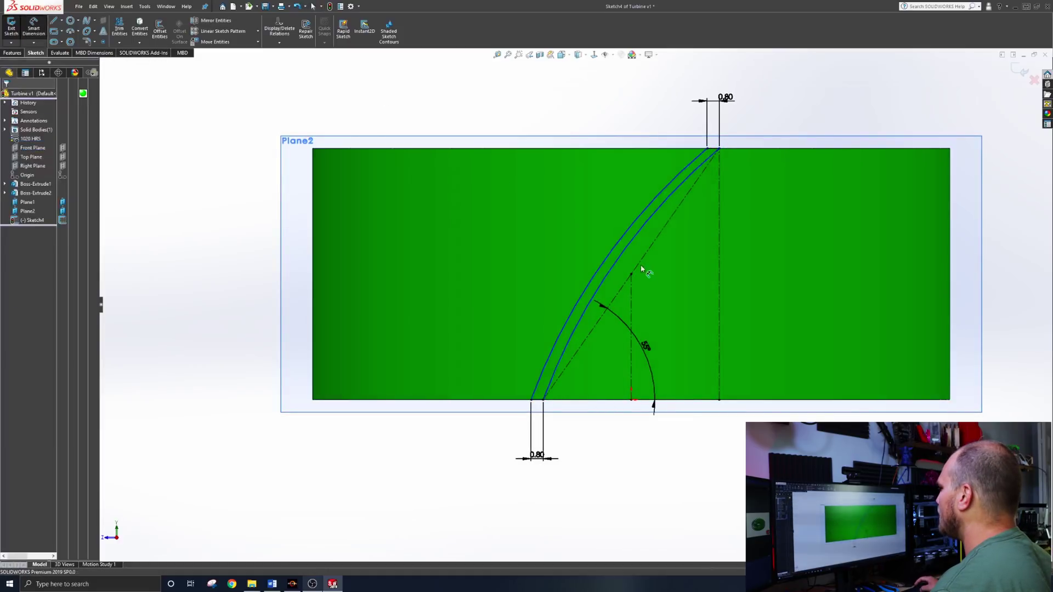
pyautogui.click(623, 254)
pyautogui.click(743, 341)
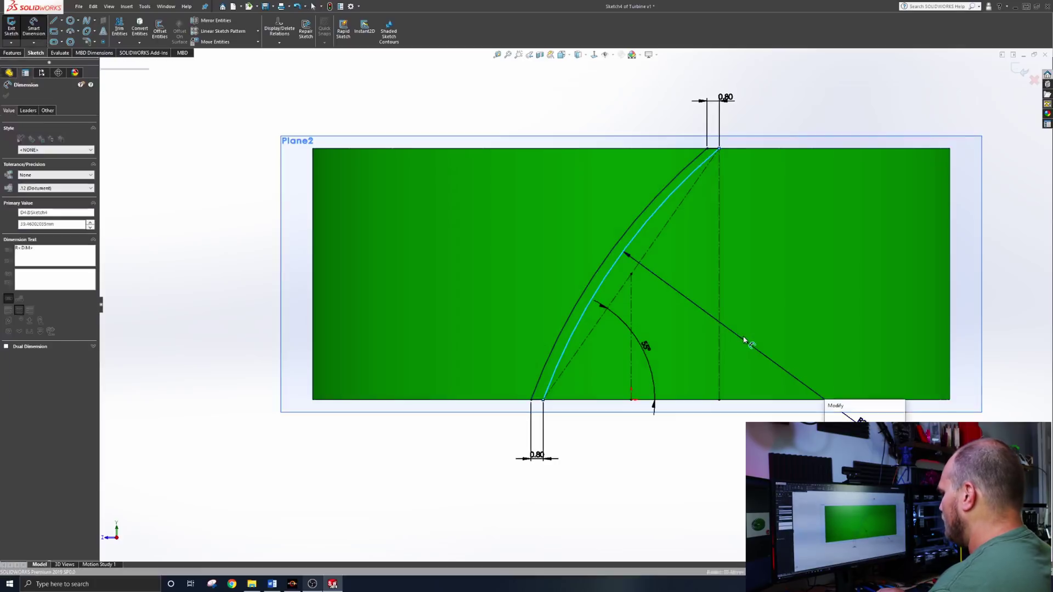
pyautogui.write('45.00mm')
pyautogui.press('Return')
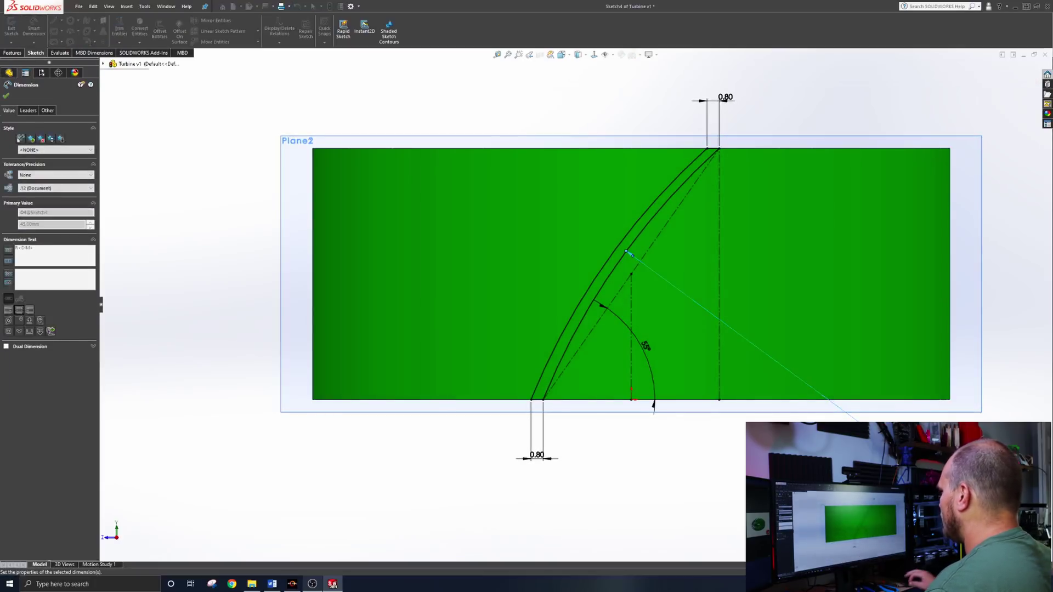
pyautogui.press('Escape')
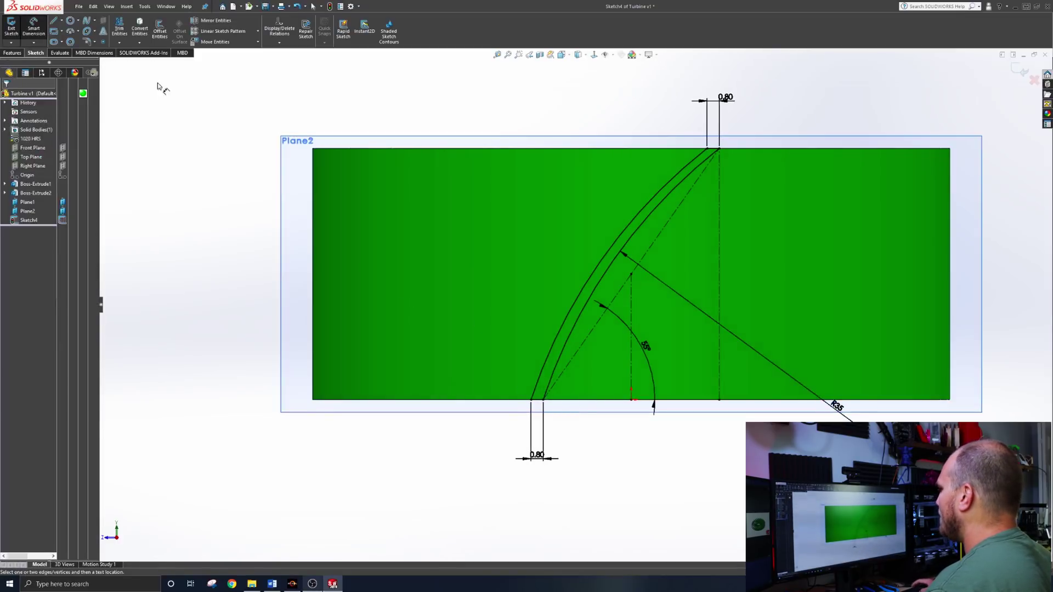
pyautogui.click(12, 28)
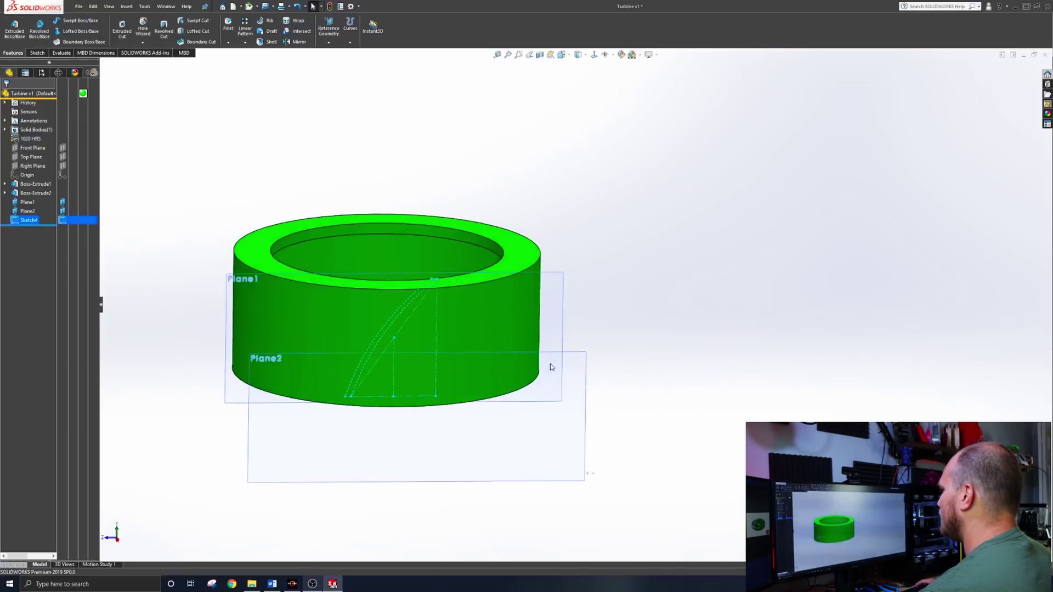
# Start a sketch on Plane2 with a three-point arc from top edge to bottom edge
pyautogui.click(585, 471)
pyautogui.click(617, 371)
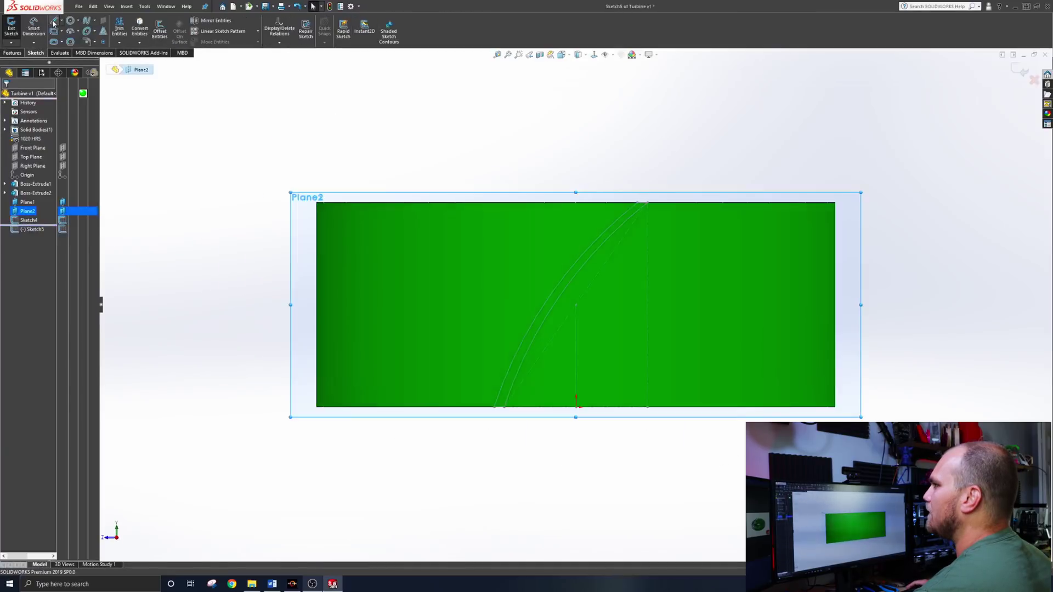
pyautogui.click(70, 31)
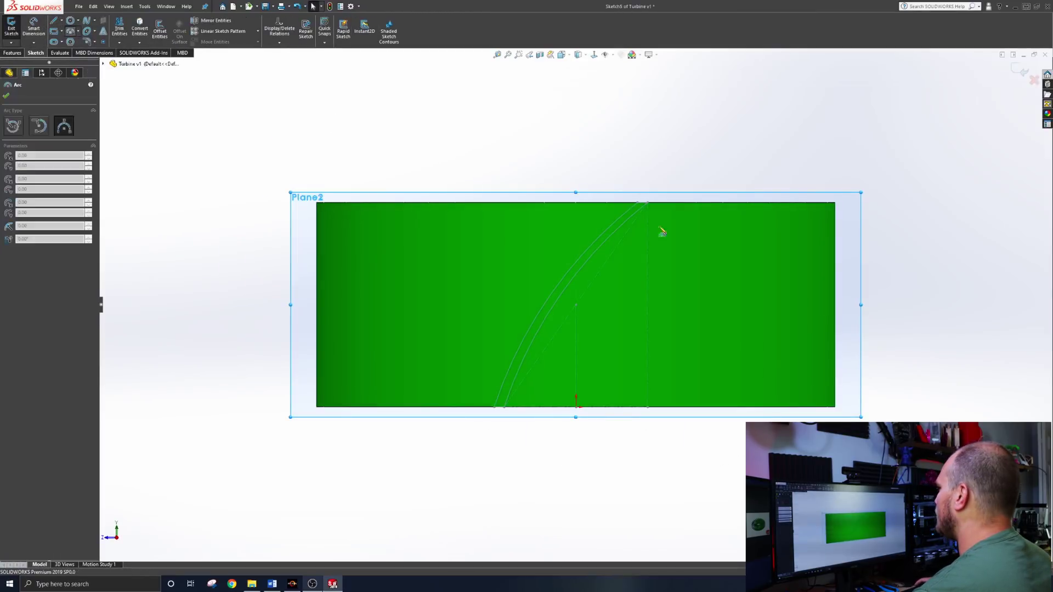
pyautogui.click(689, 203)
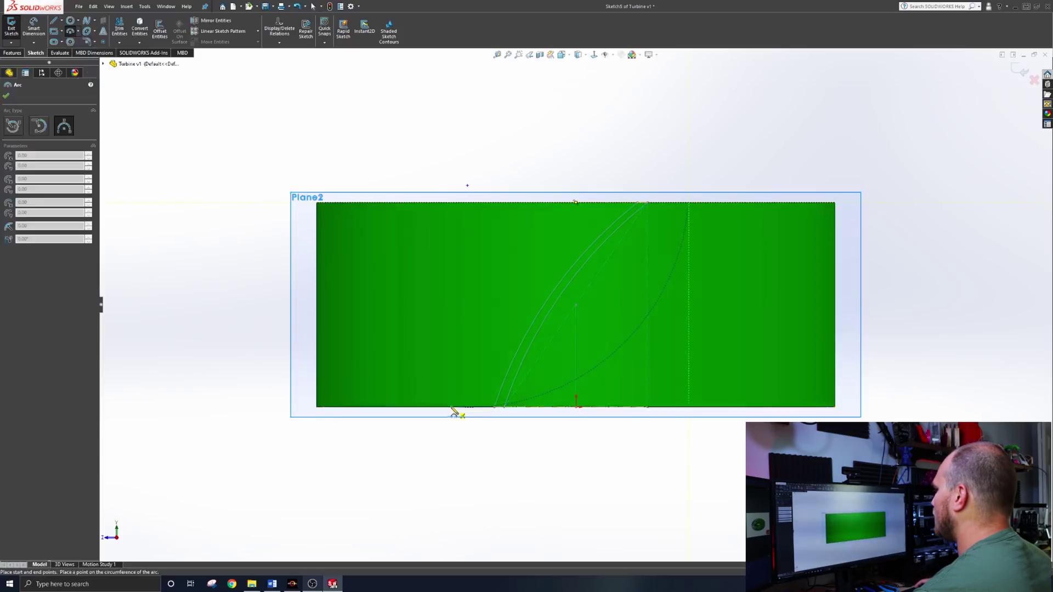
pyautogui.click(451, 407)
pyautogui.click(521, 322)
pyautogui.press('Escape')
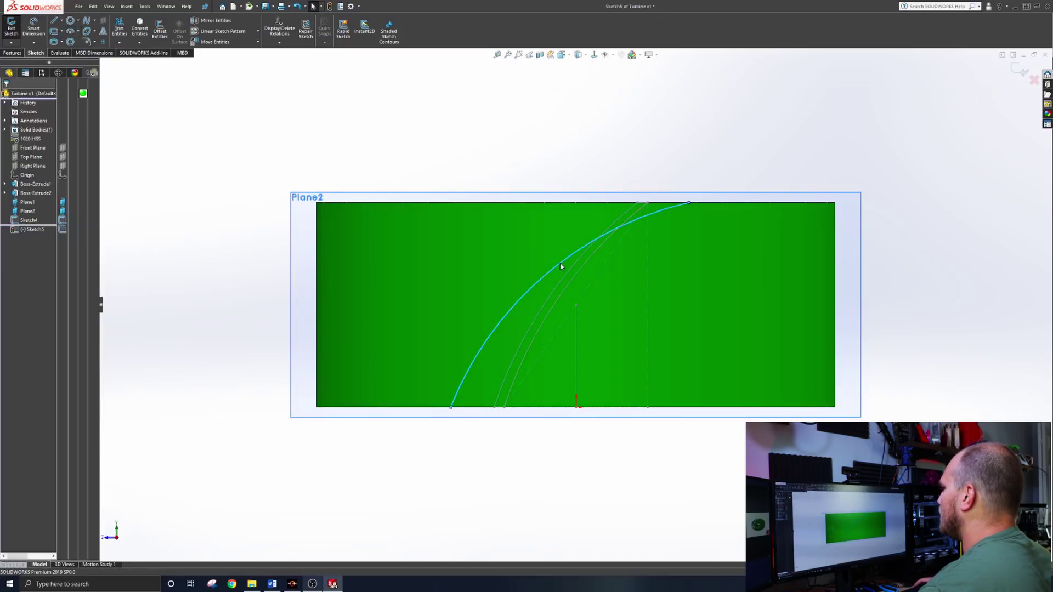
# Offset the arc by 0.80 to create a parallel blade curve
pyautogui.click(561, 267)
pyautogui.click(262, 76)
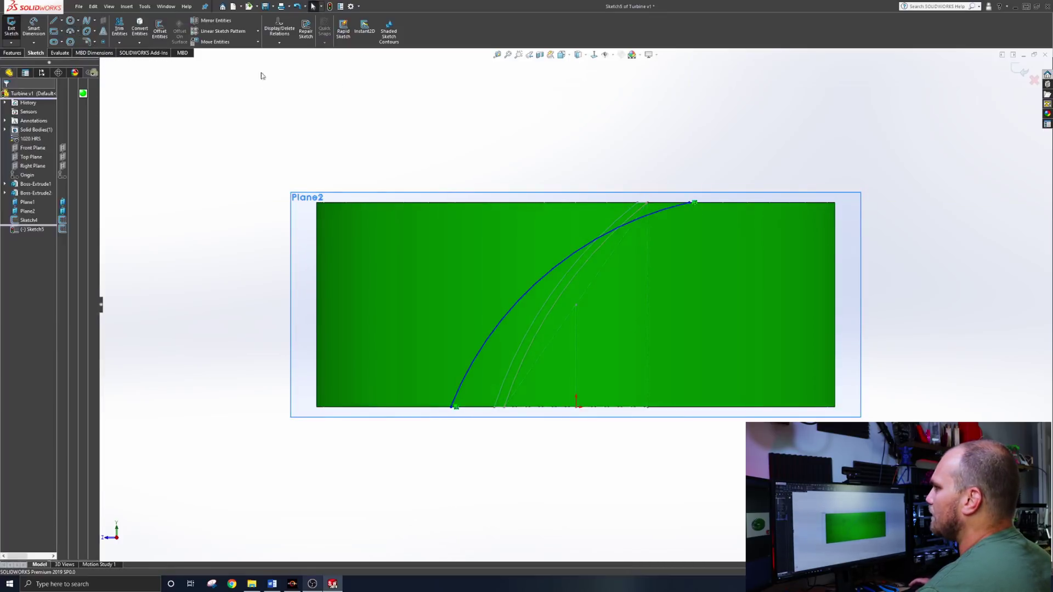
pyautogui.click(543, 281)
pyautogui.click(160, 27)
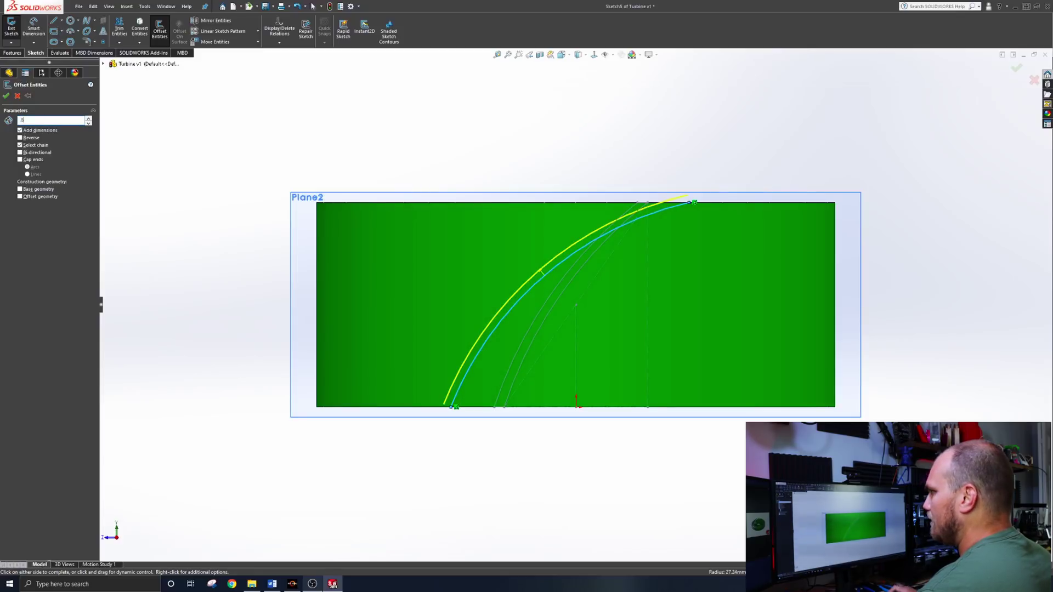
pyautogui.press('Return')
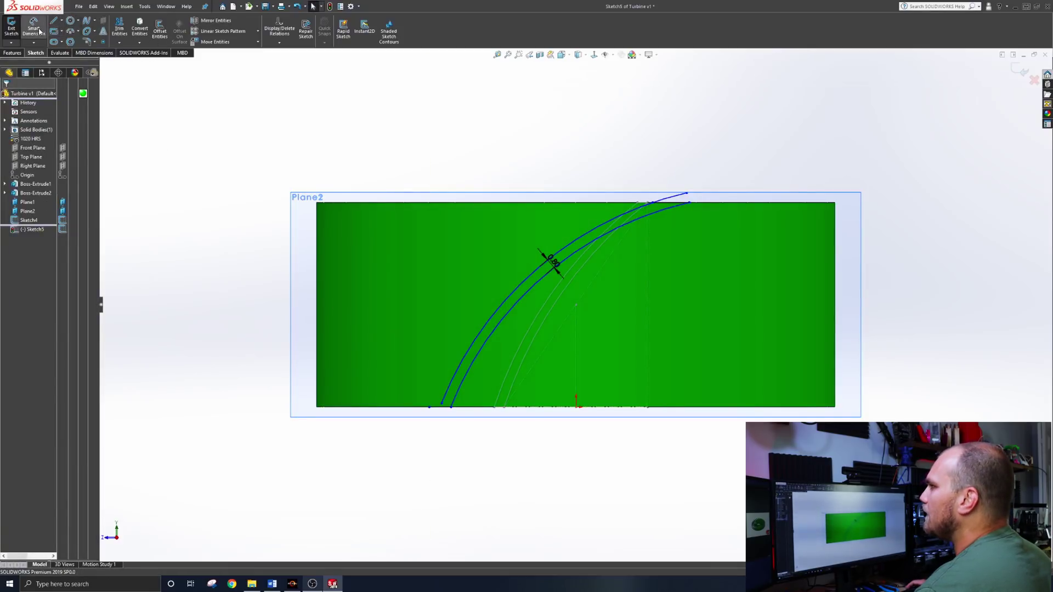
# Trim the outer arc's tip that overhangs the plane's top edge
pyautogui.click(119, 28)
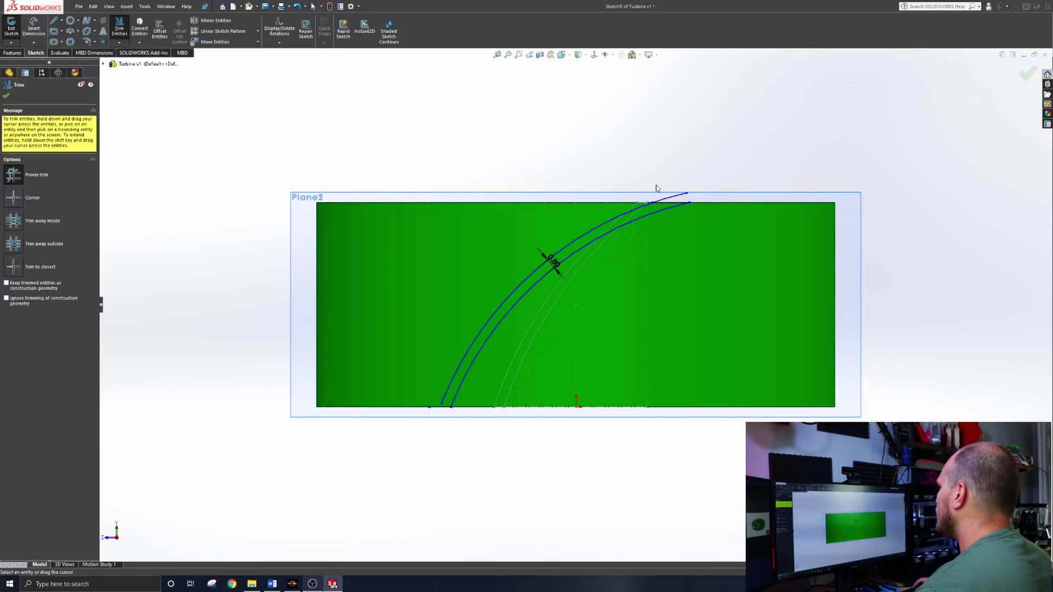
pyautogui.moveTo(656, 186); pyautogui.dragTo(677, 199)
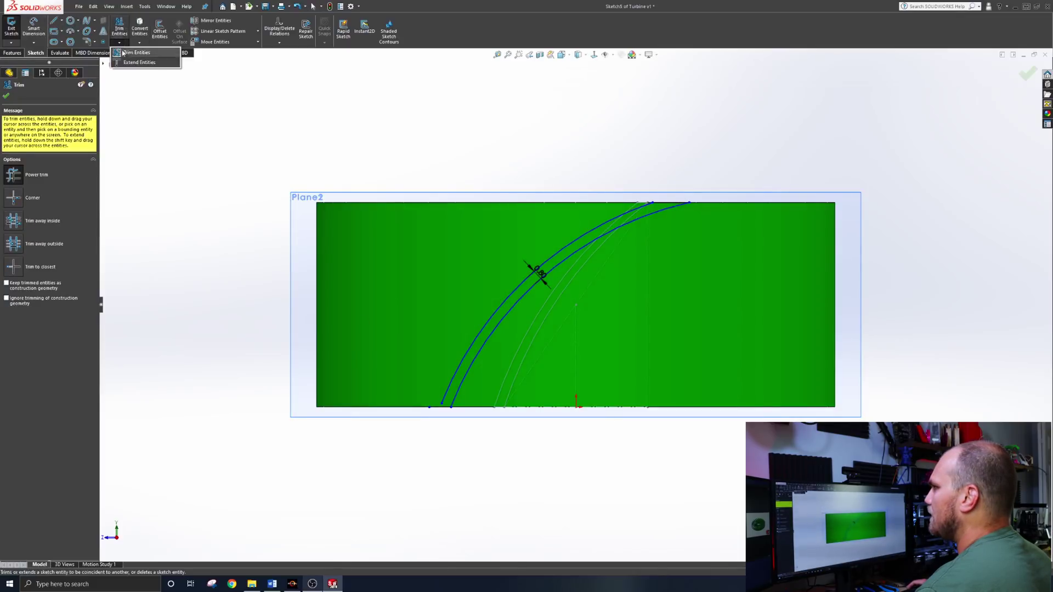
pyautogui.click(129, 36)
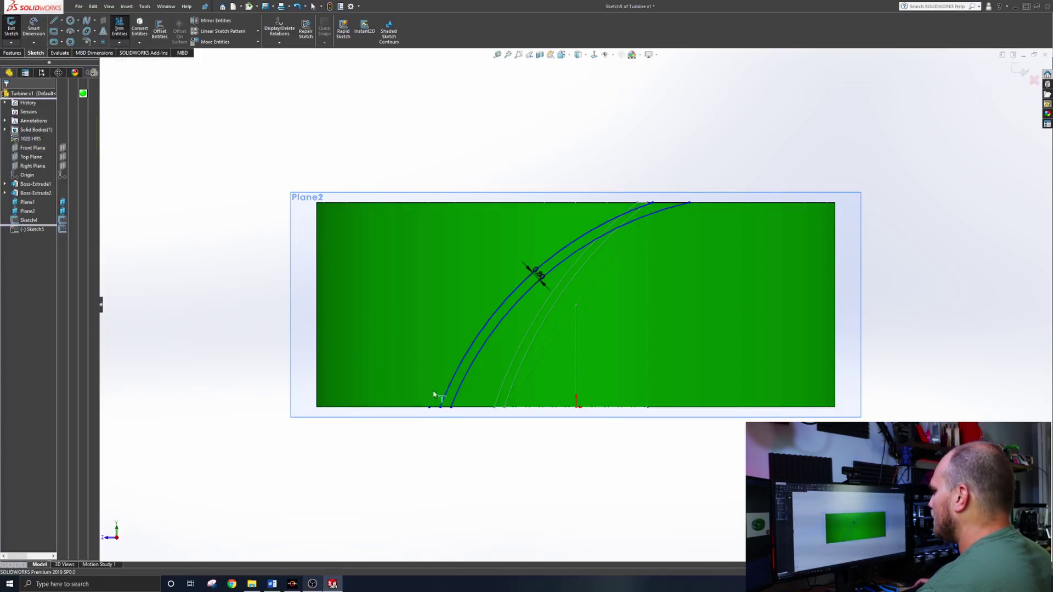
pyautogui.click(119, 27)
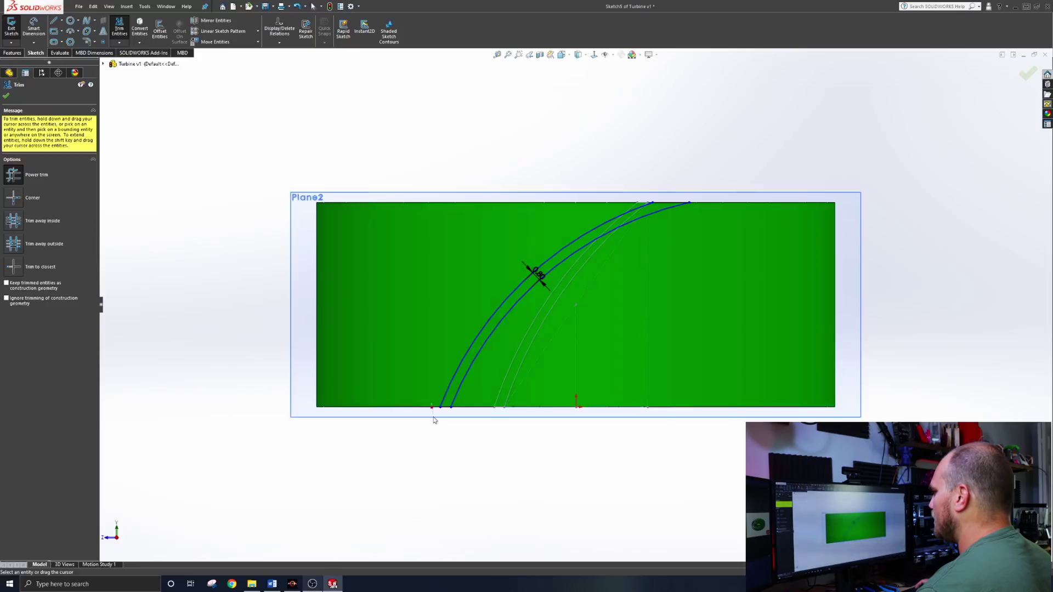
# Draw a construction triangle: diagonal between arc ends, plus vertical and horizontal lines
pyautogui.click(53, 20)
pyautogui.click(451, 407)
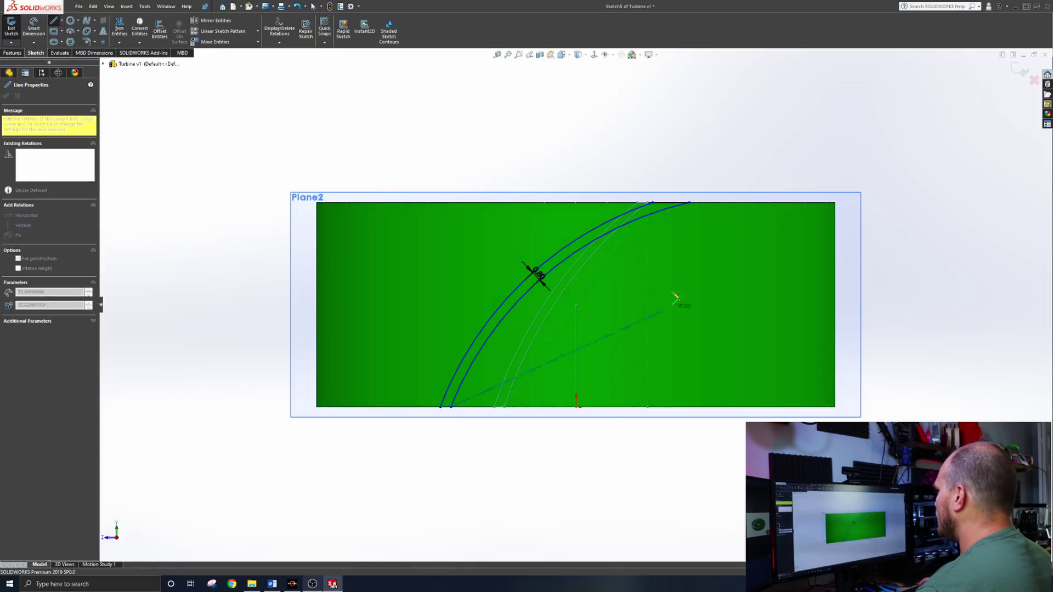
pyautogui.click(690, 202)
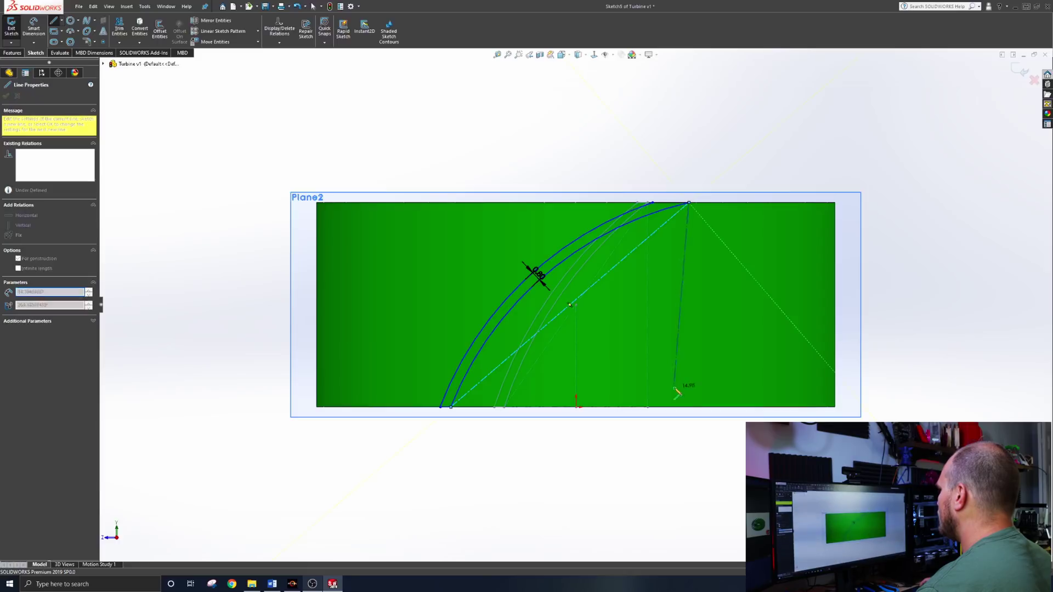
pyautogui.click(689, 407)
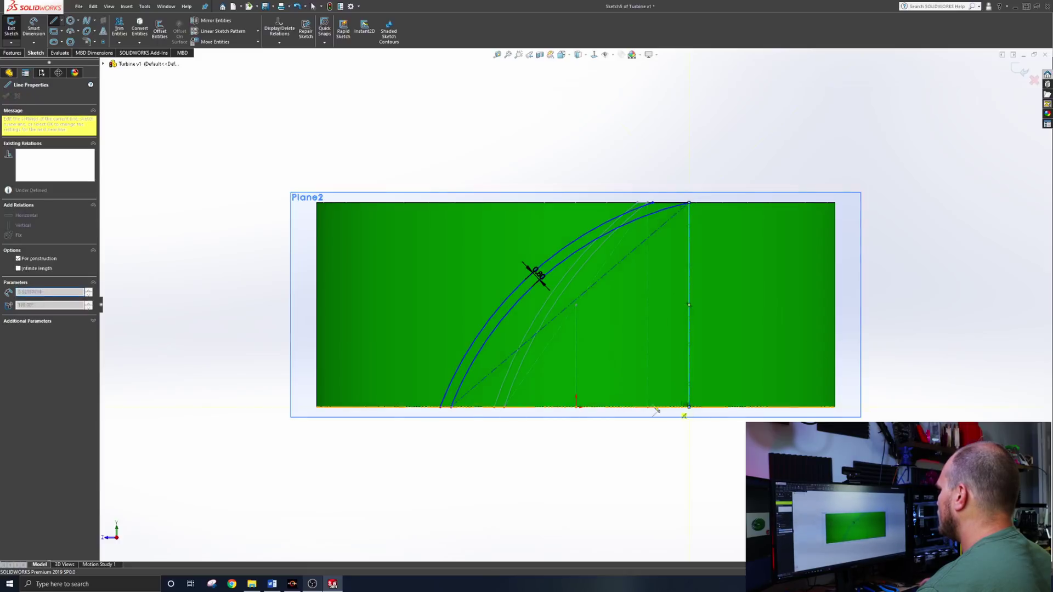
pyautogui.click(452, 407)
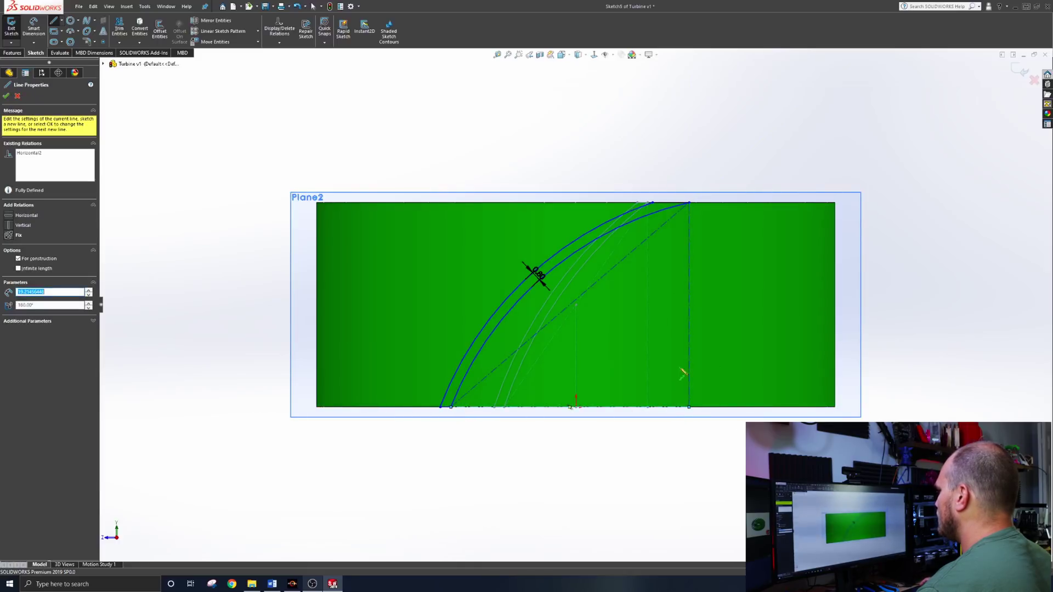
pyautogui.press('Escape')
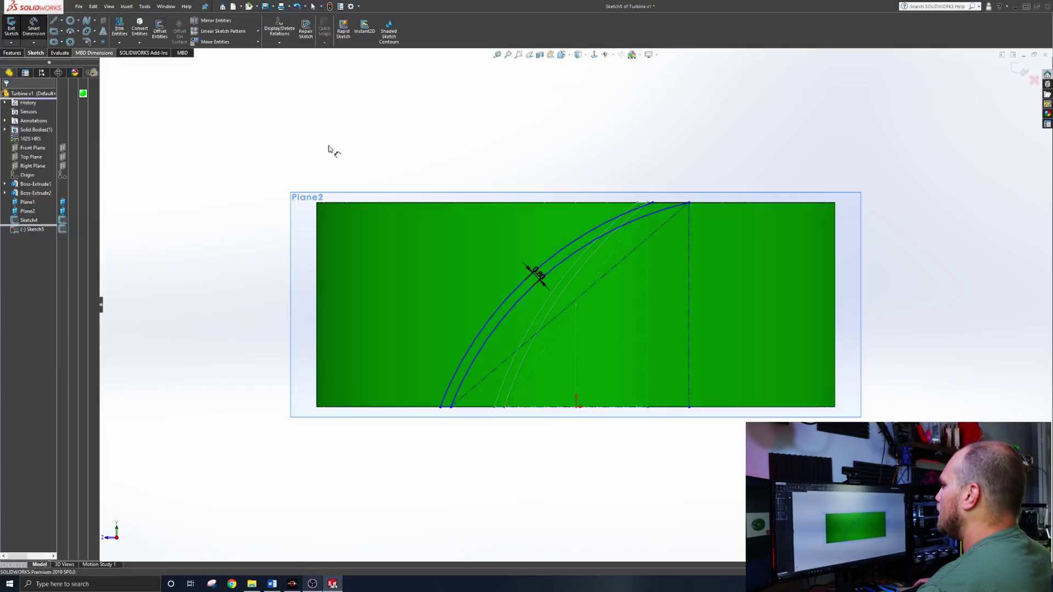
pyautogui.click(572, 308)
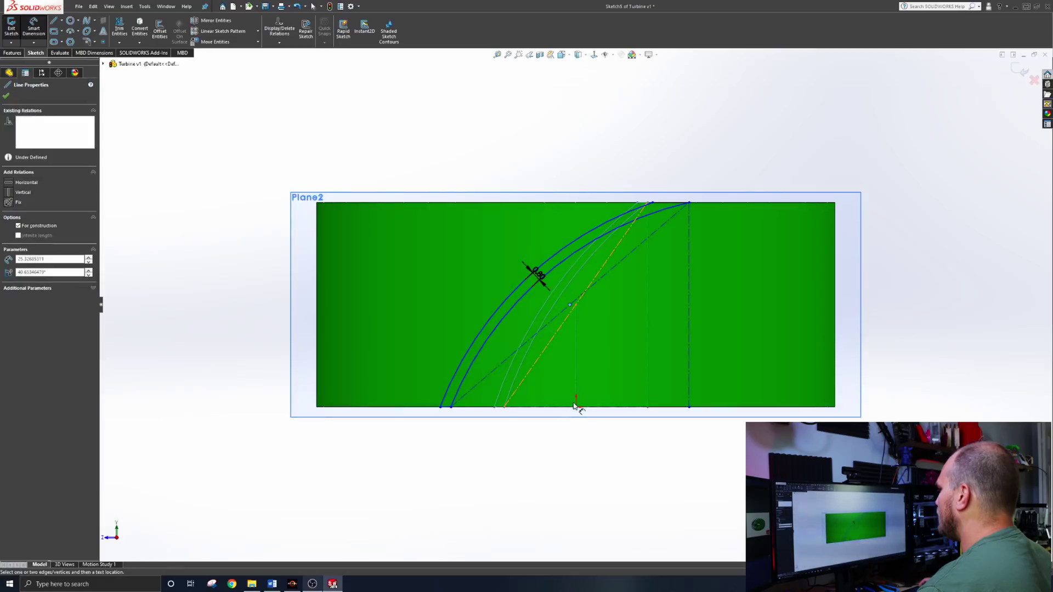
pyautogui.press('Escape')
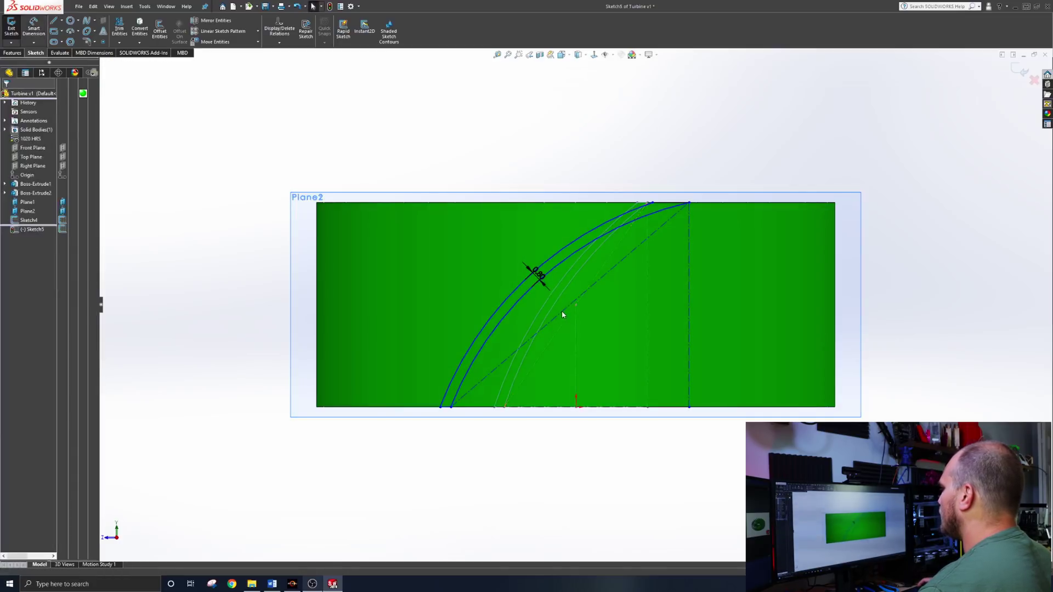
# Shift the blade sketch right, make its endpoint coincident with the edge, dimension 20 from origin
pyautogui.moveTo(562, 314); pyautogui.dragTo(728, 320)
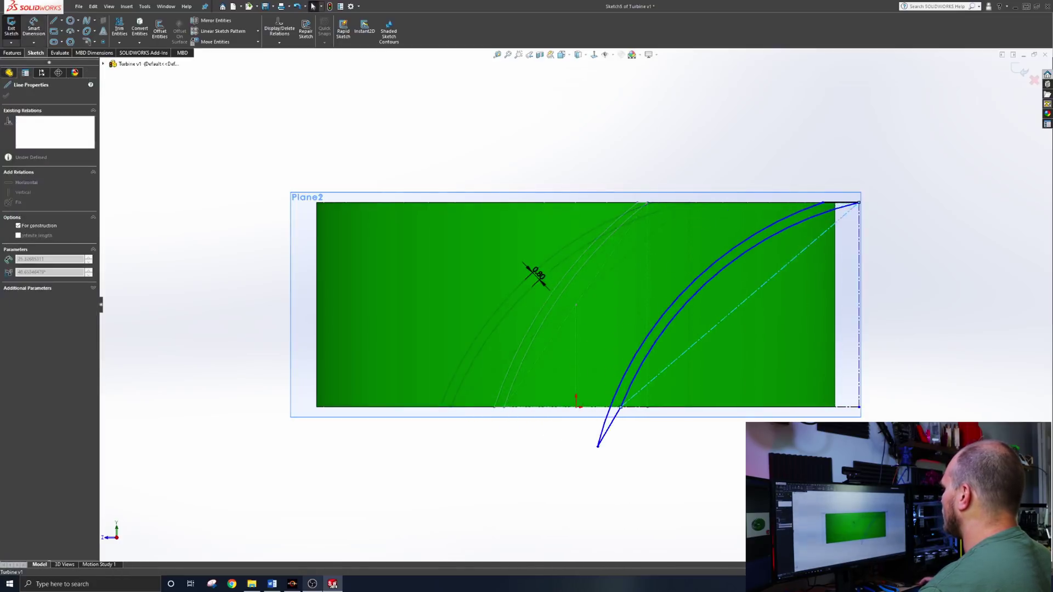
pyautogui.moveTo(598, 445); pyautogui.dragTo(599, 447)
pyautogui.click(598, 447)
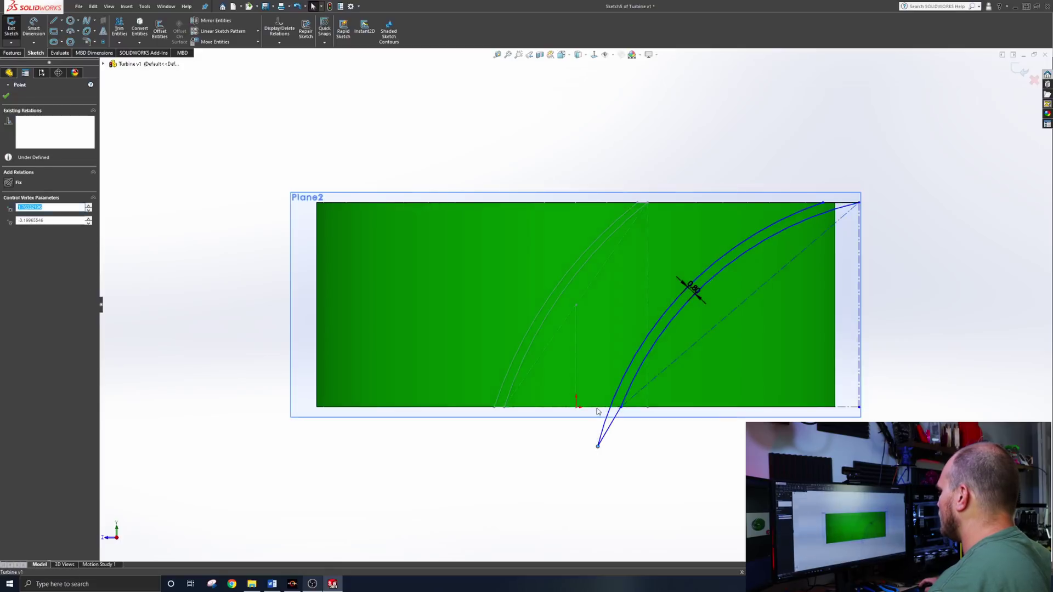
pyautogui.keyDown('ctrl'); pyautogui.click(603, 407); pyautogui.keyUp('ctrl')
pyautogui.click(630, 374)
pyautogui.press('Escape')
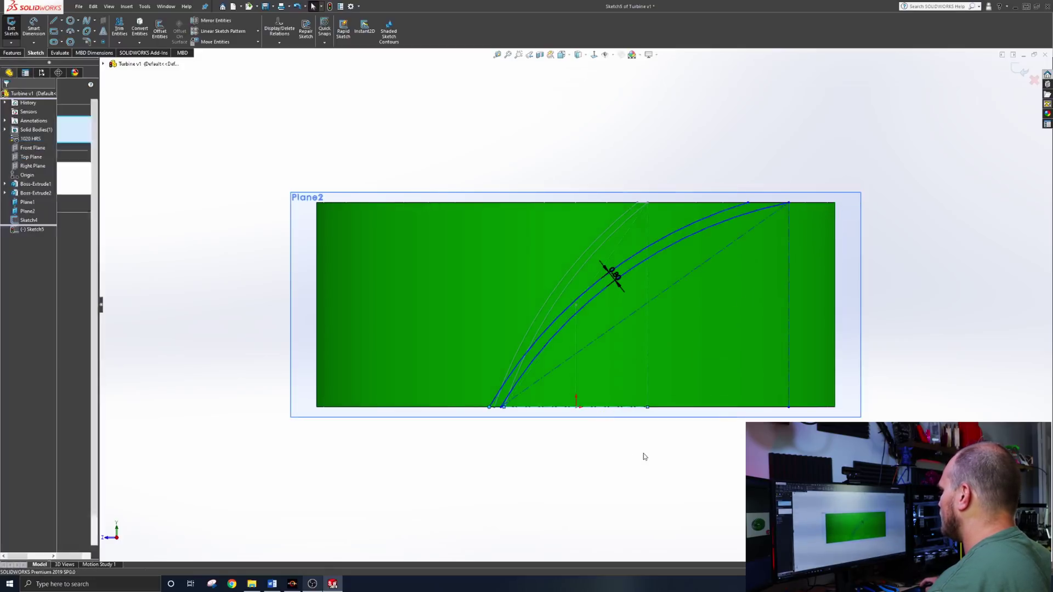
pyautogui.moveTo(672, 327); pyautogui.dragTo(724, 329)
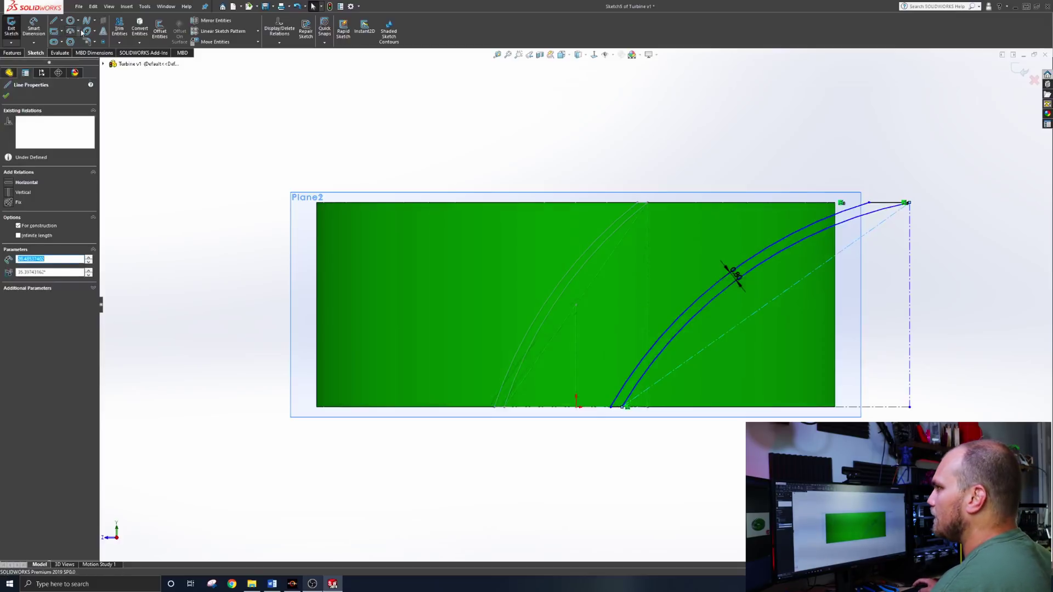
pyautogui.click(34, 25)
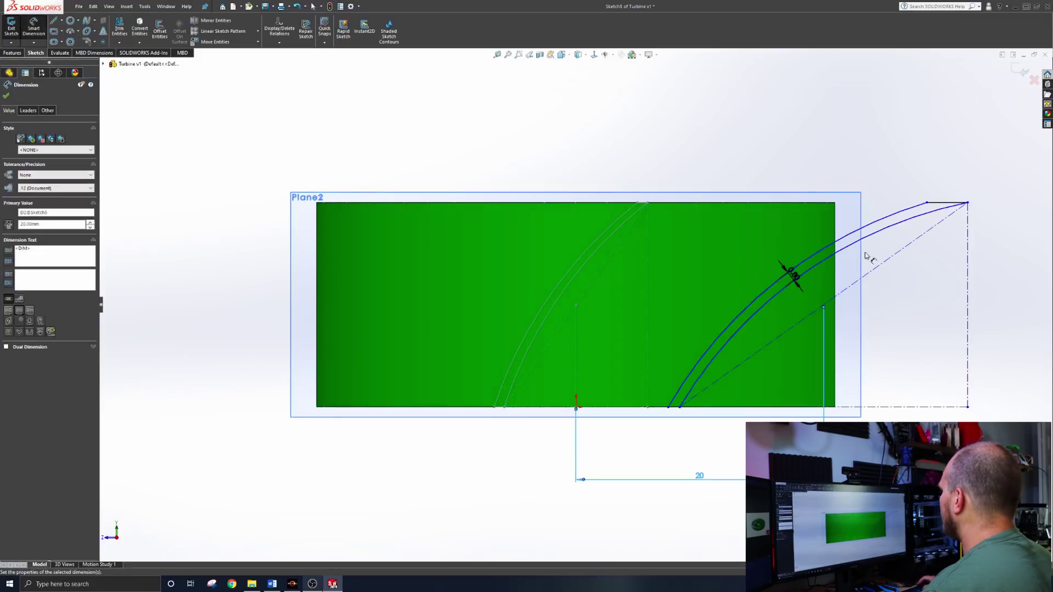
pyautogui.press('Escape')
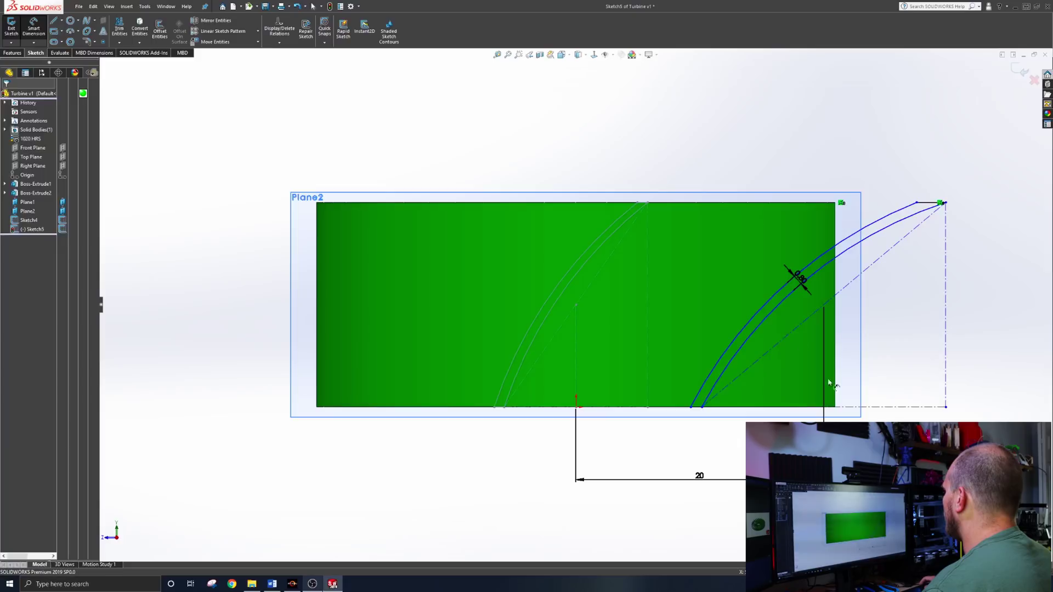
# Add a 45° angle dimension between the diagonal construction line and bottom line
pyautogui.click(855, 407)
pyautogui.click(864, 272)
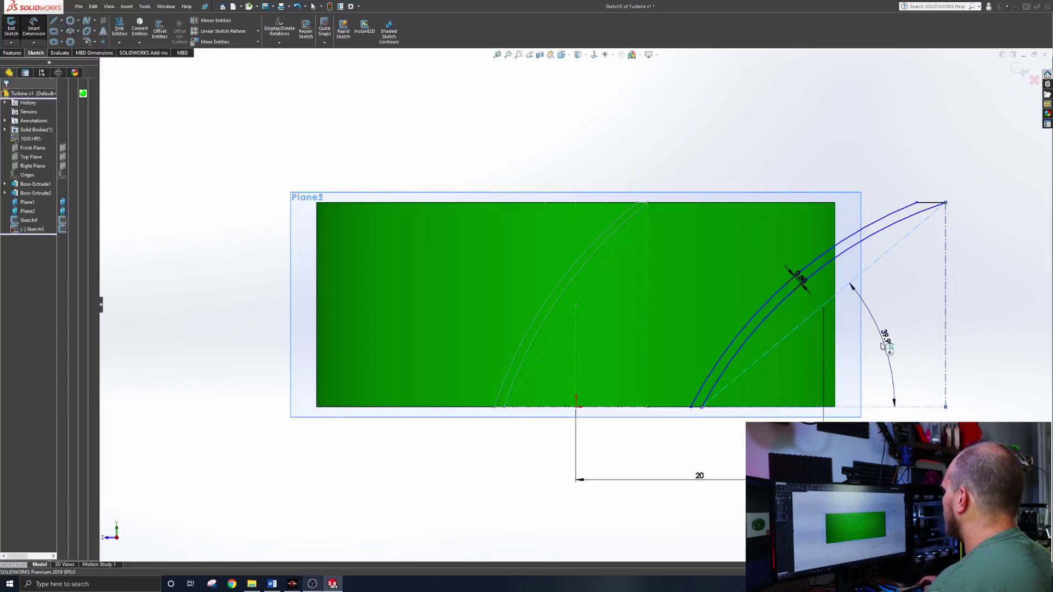
pyautogui.click(886, 347)
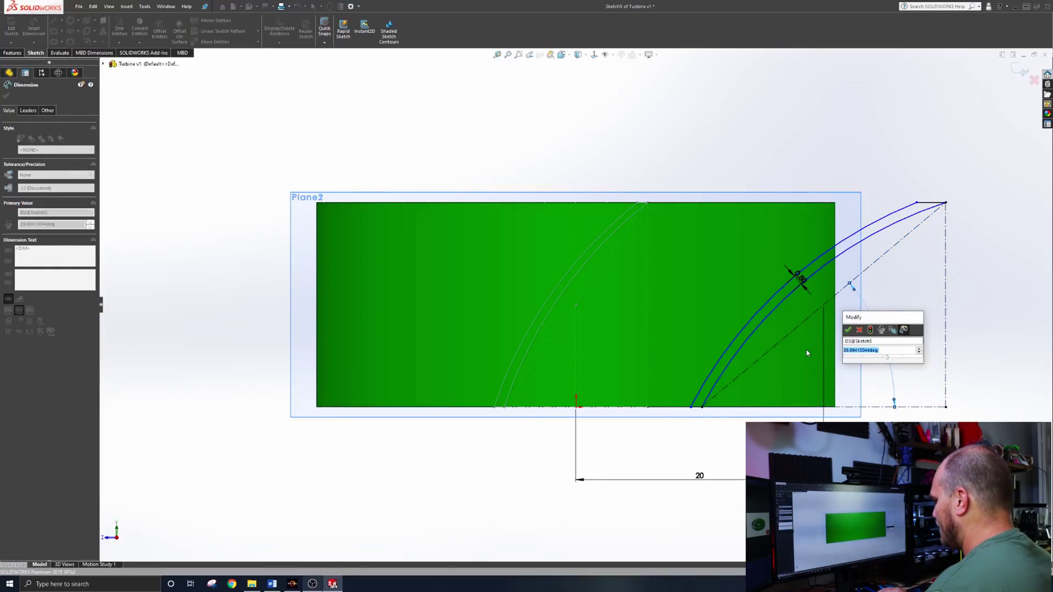
pyautogui.write('45')
pyautogui.press('Return')
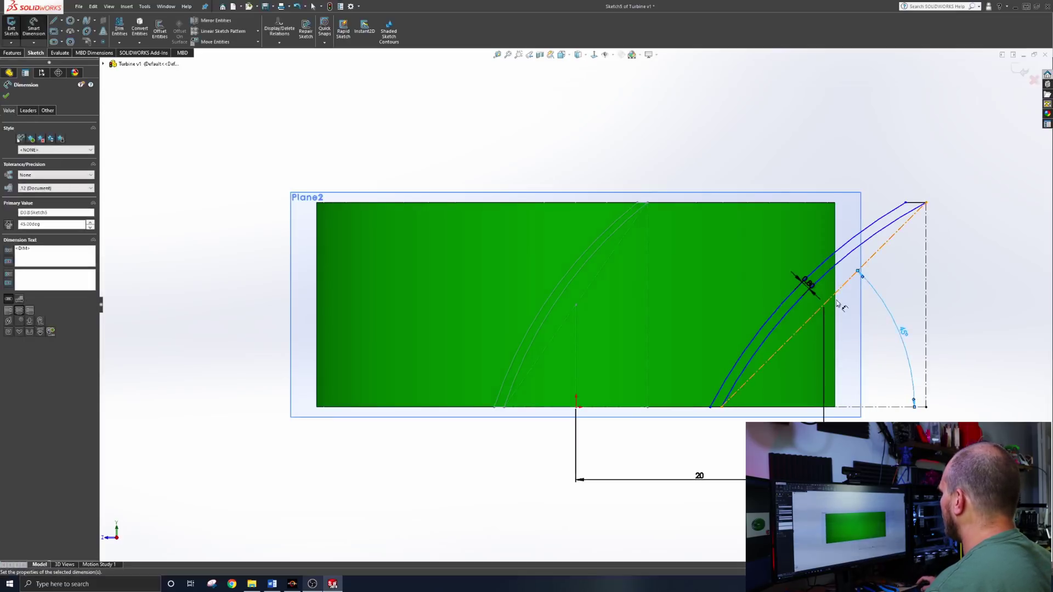
# Change the blade angle dimension from 45° to 43°
pyautogui.doubleClick(903, 333)
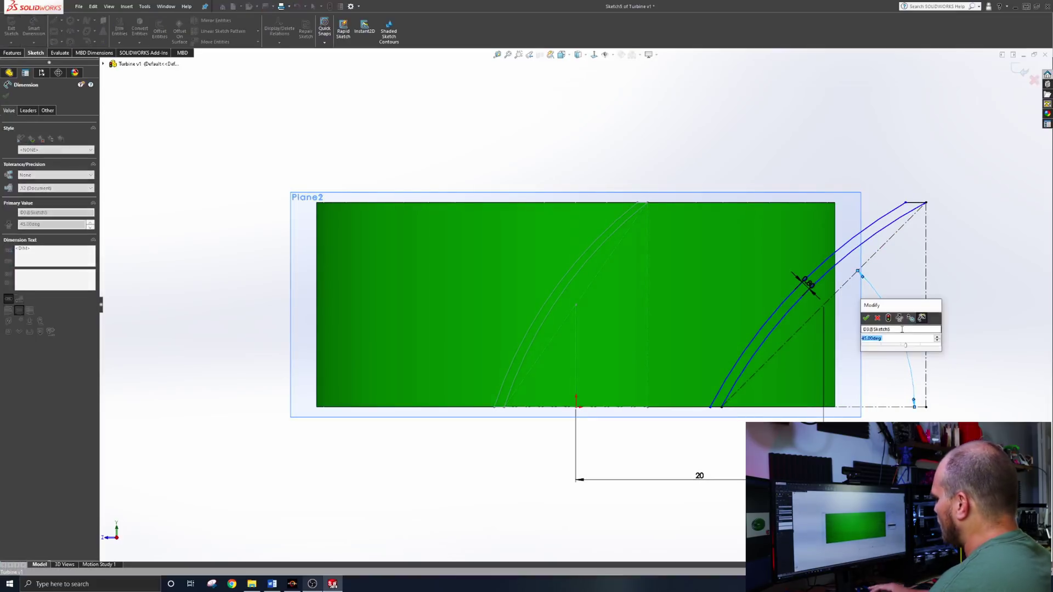
pyautogui.write('43')
pyautogui.press('Return')
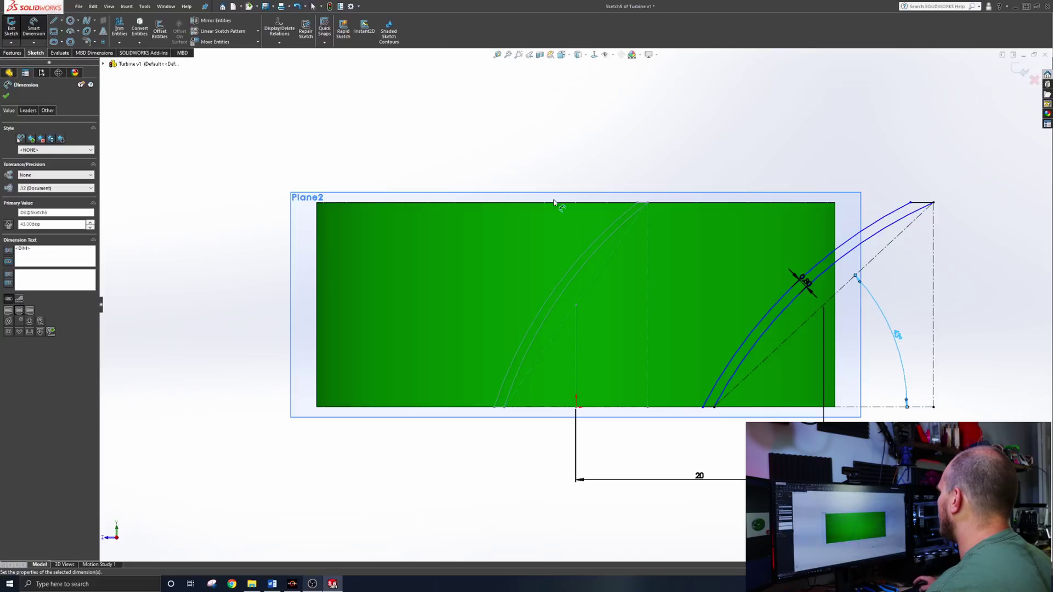
pyautogui.press('Escape')
pyautogui.click(934, 203)
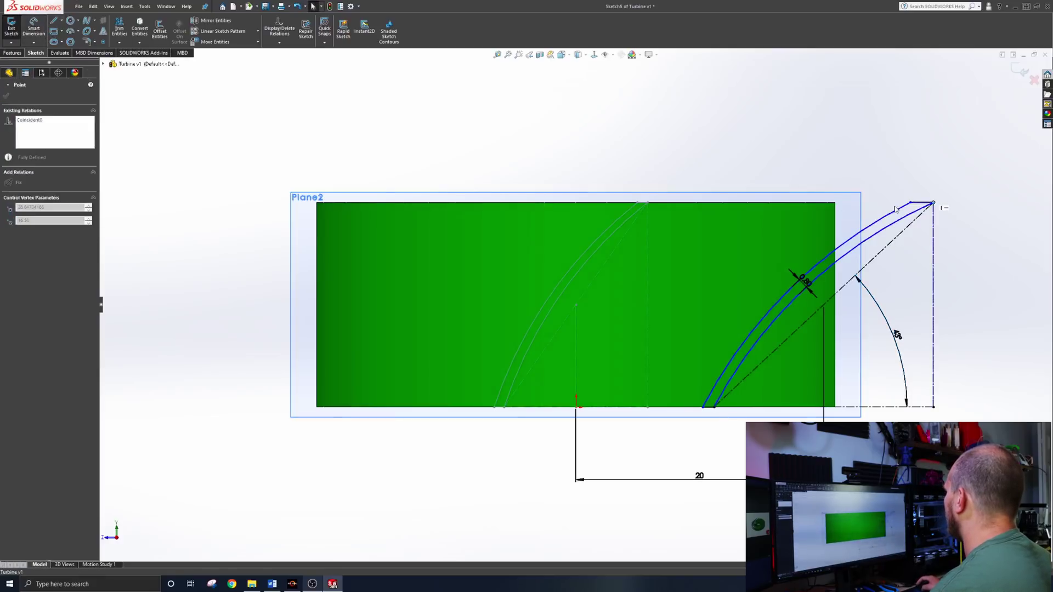
pyautogui.press('Escape')
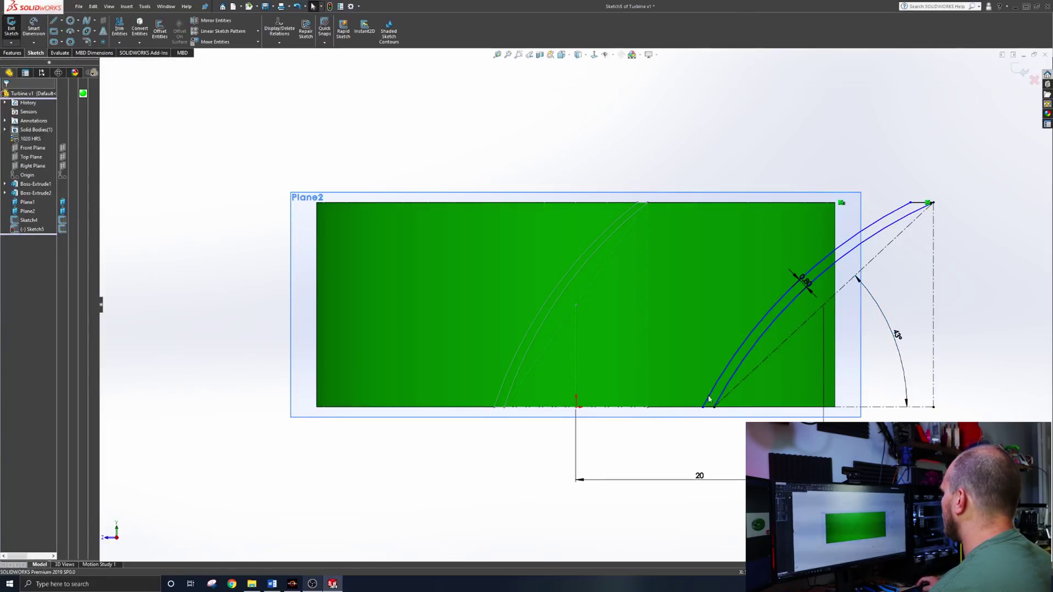
# Exit the blade sketch and start a loft through the Plane1 and Plane2 blade profiles
pyautogui.click(12, 27)
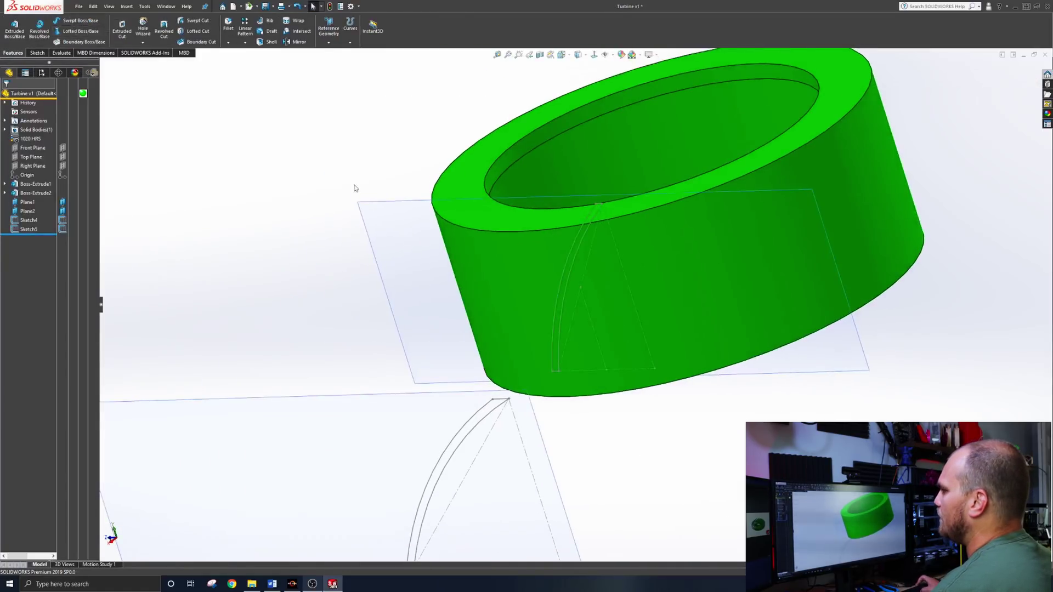
pyautogui.scroll(-5, 356, 188)
pyautogui.moveTo(355, 188); pyautogui.dragTo(546, 360, button='middle')
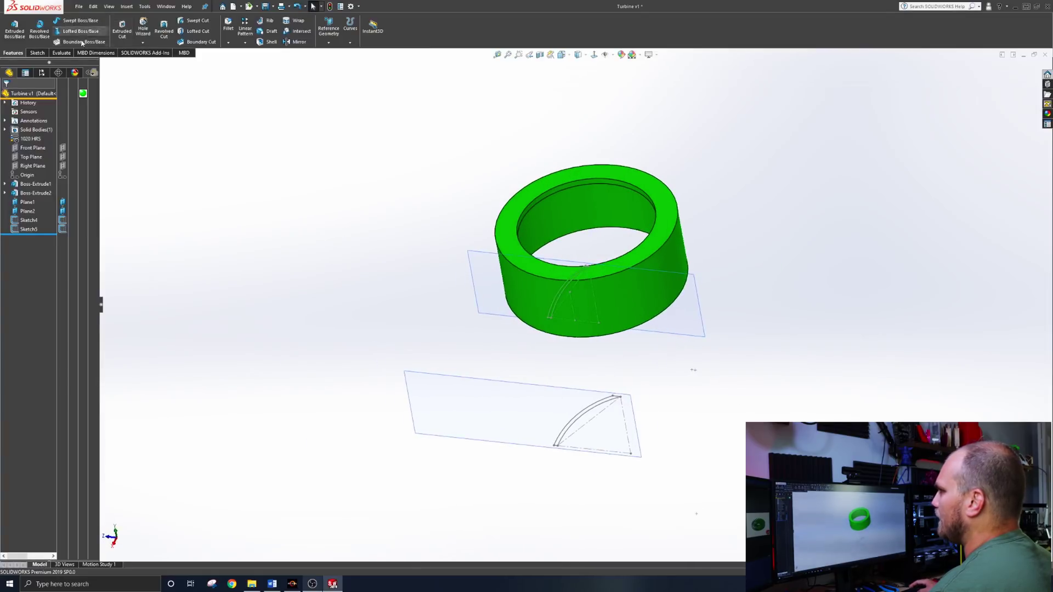
pyautogui.click(568, 282)
pyautogui.click(590, 408)
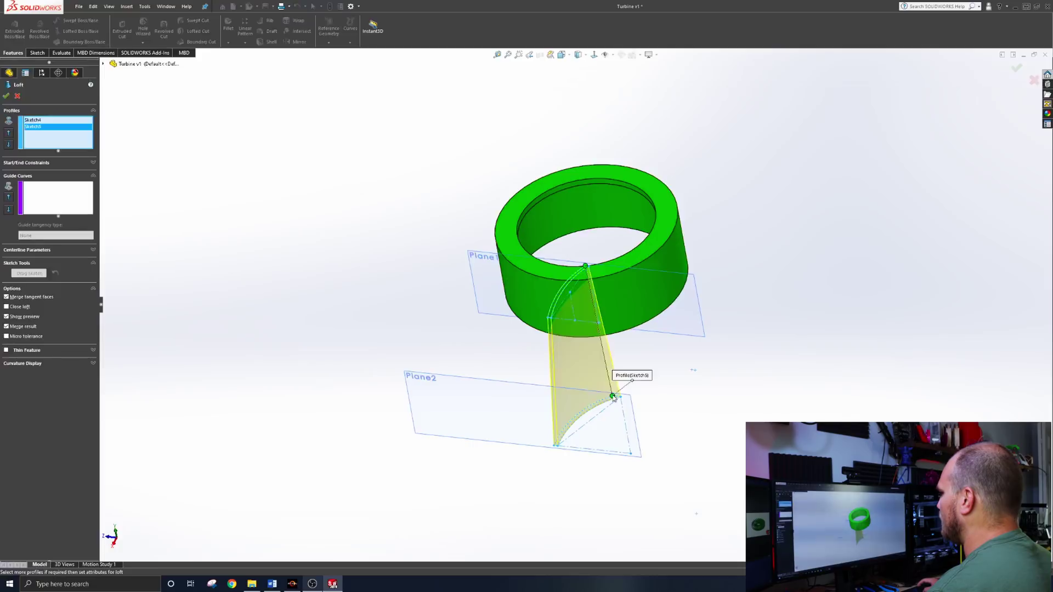
# Inspect the loft preview, cancel it, and open a new sketch on the ring's front face
pyautogui.scroll(-3, 614, 396)
pyautogui.scroll(3, 614, 396)
pyautogui.moveTo(612, 396); pyautogui.dragTo(645, 504, button='middle')
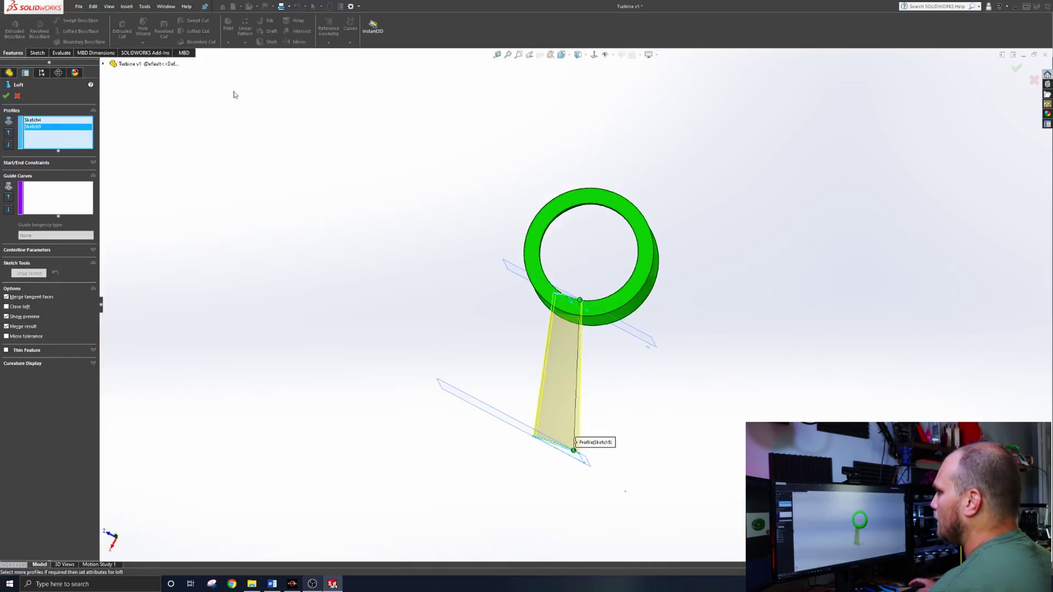
pyautogui.click(17, 97)
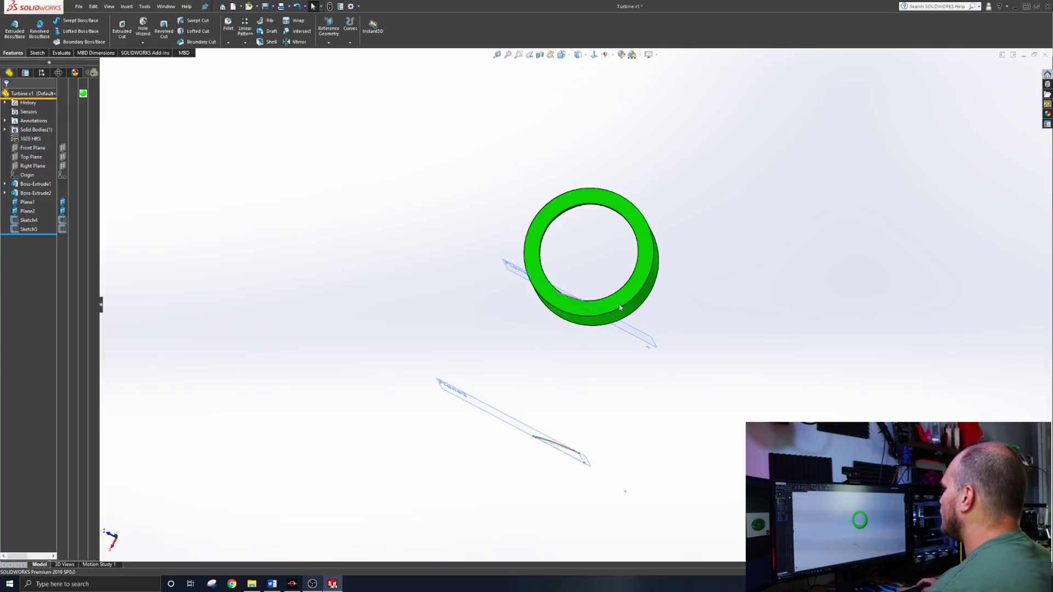
pyautogui.click(651, 274)
pyautogui.click(656, 281)
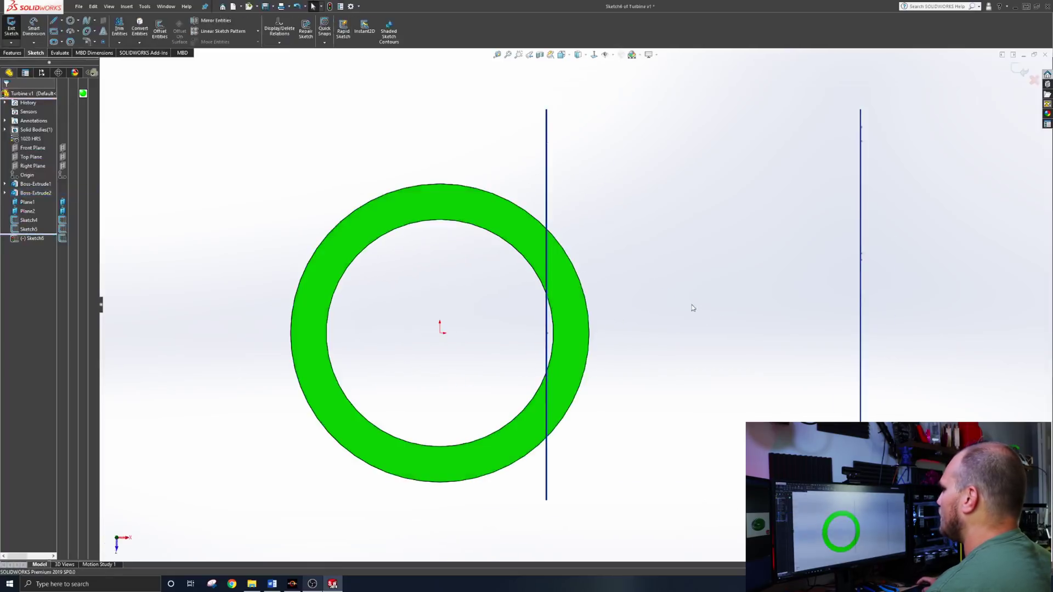
# Draw a three-point arc from the ring's edge out to the Plane2 outer blade tip
pyautogui.click(71, 31)
pyautogui.scroll(-3, 568, 324)
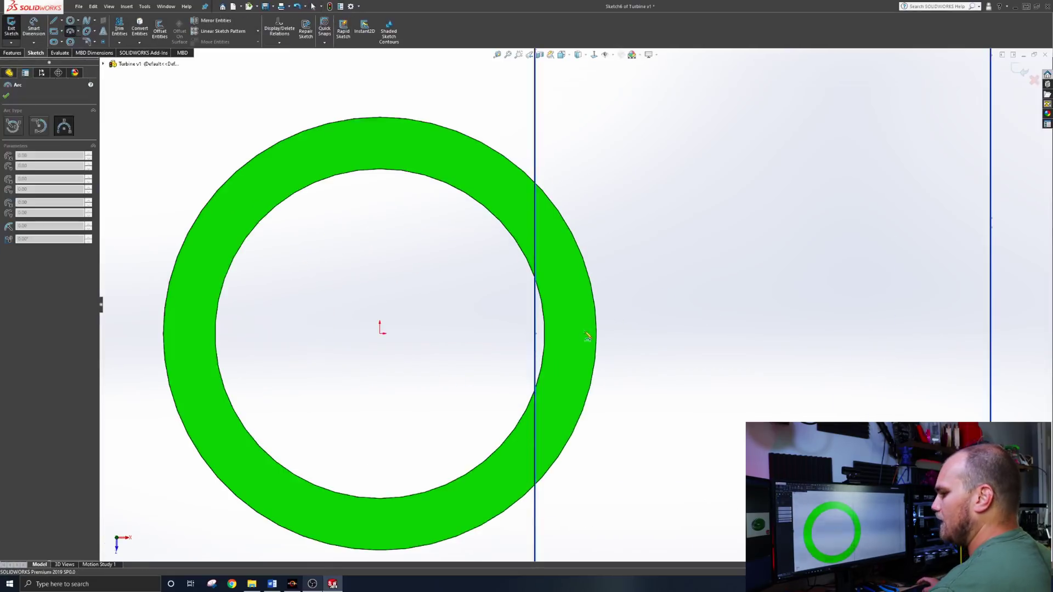
pyautogui.moveTo(567, 324); pyautogui.dragTo(513, 290, button='middle')
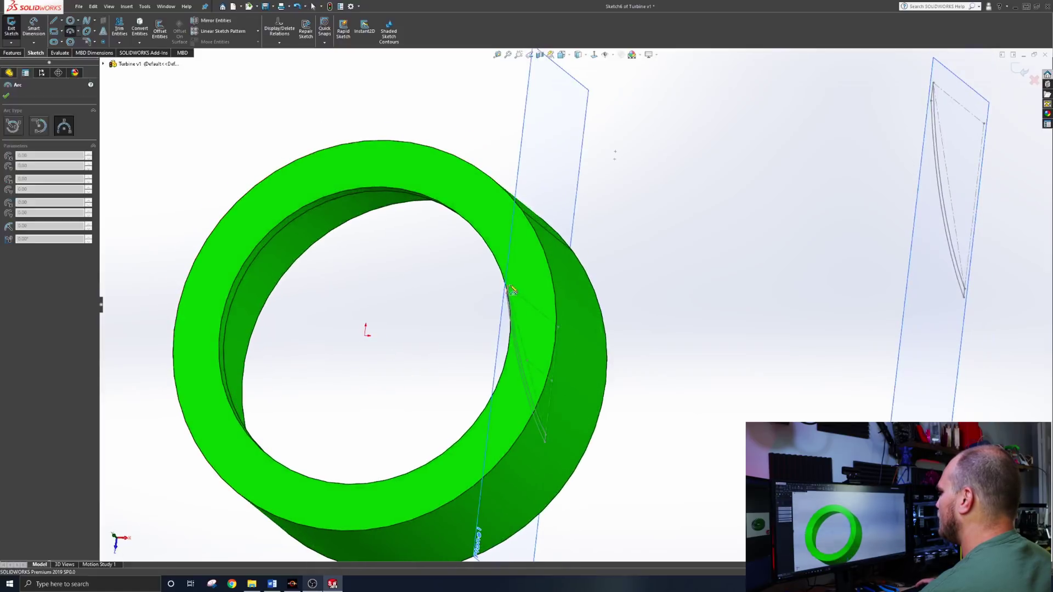
pyautogui.click(933, 84)
pyautogui.click(649, 277)
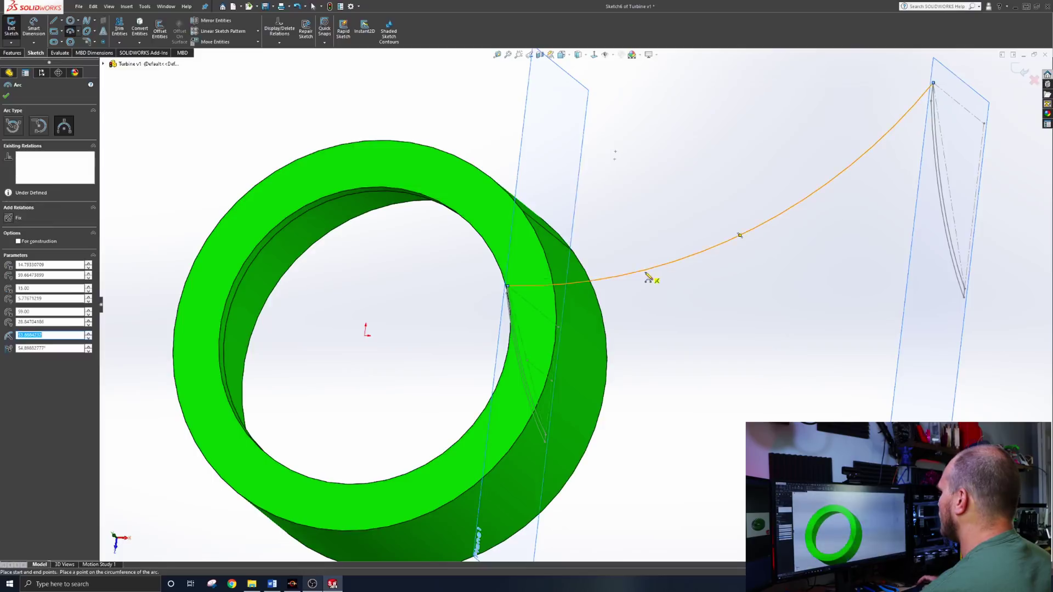
pyautogui.press('Escape')
pyautogui.hotkey('ctrl', '8')
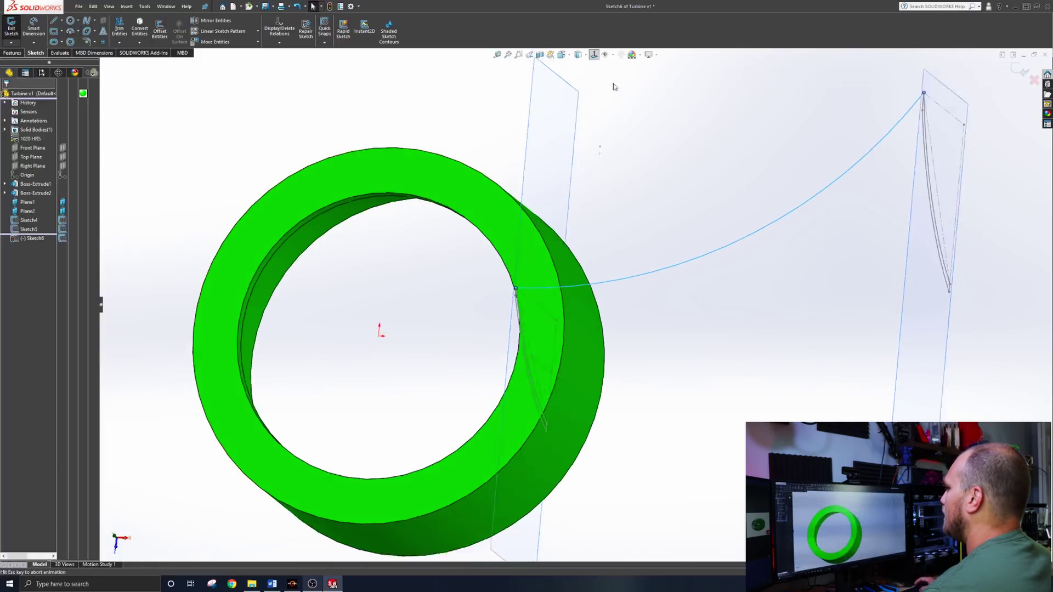
pyautogui.moveTo(699, 274); pyautogui.dragTo(706, 285)
pyautogui.press('Escape')
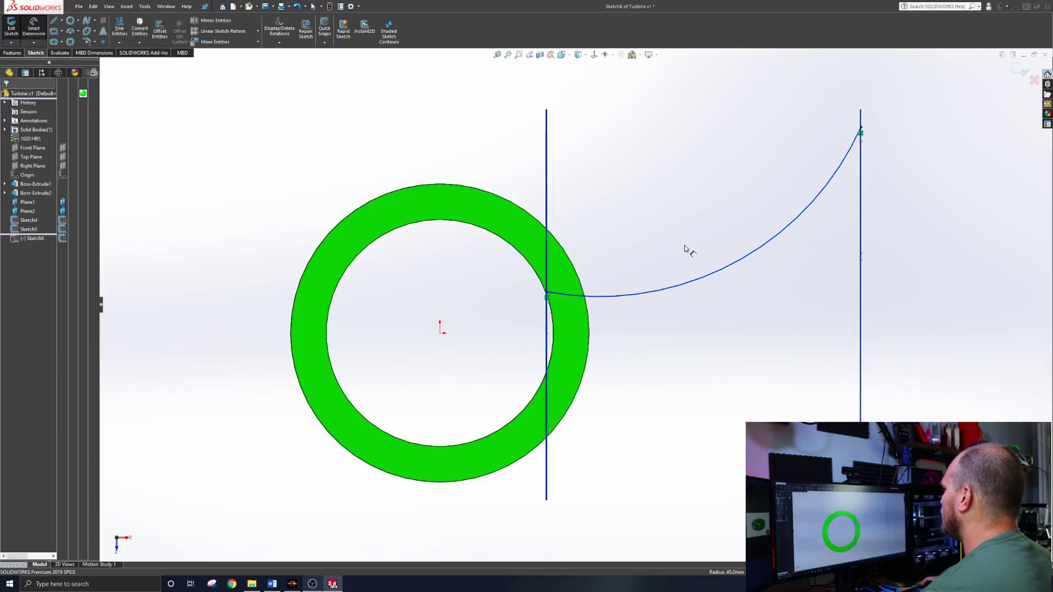
# Dimension the arc's radius to 45 mm and exit Sketch6
pyautogui.click(721, 271)
pyautogui.click(667, 137)
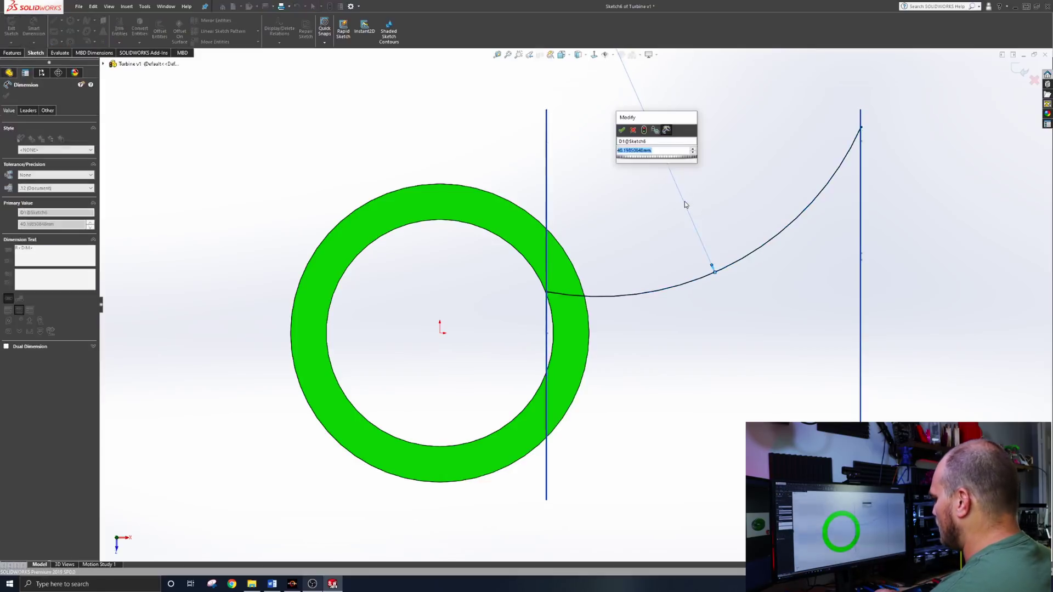
pyautogui.write('45')
pyautogui.press('Return')
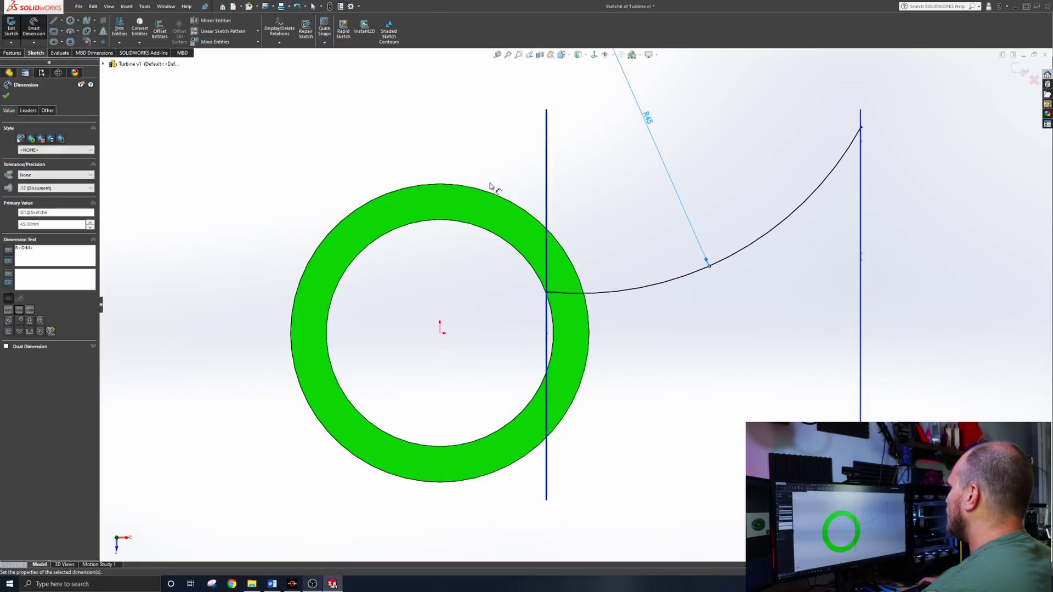
pyautogui.click(658, 204)
pyautogui.hotkey('ctrl', '7')
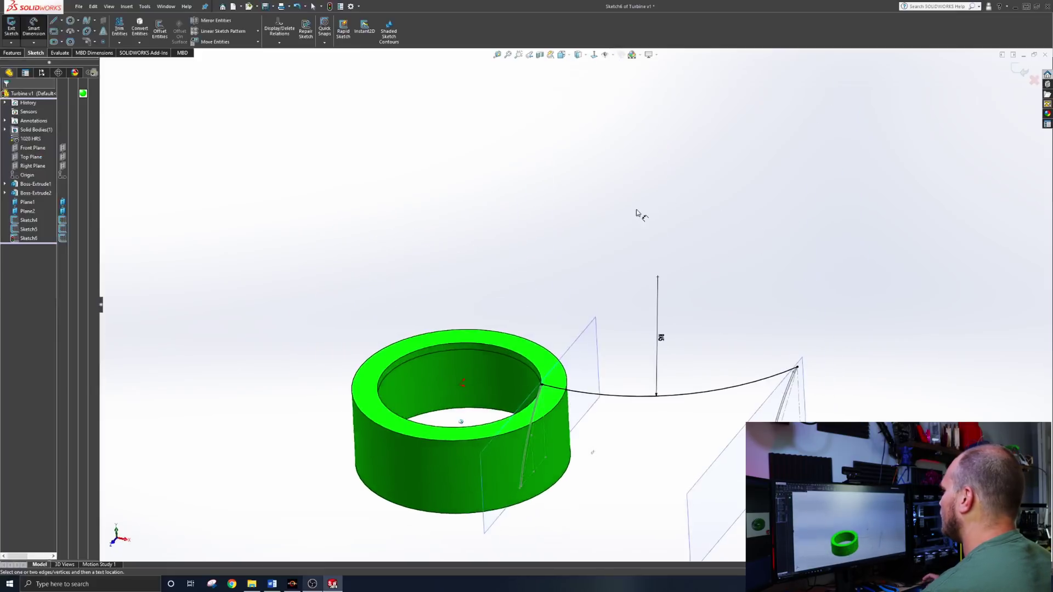
pyautogui.click(11, 25)
pyautogui.moveTo(447, 289); pyautogui.dragTo(574, 344, button='middle')
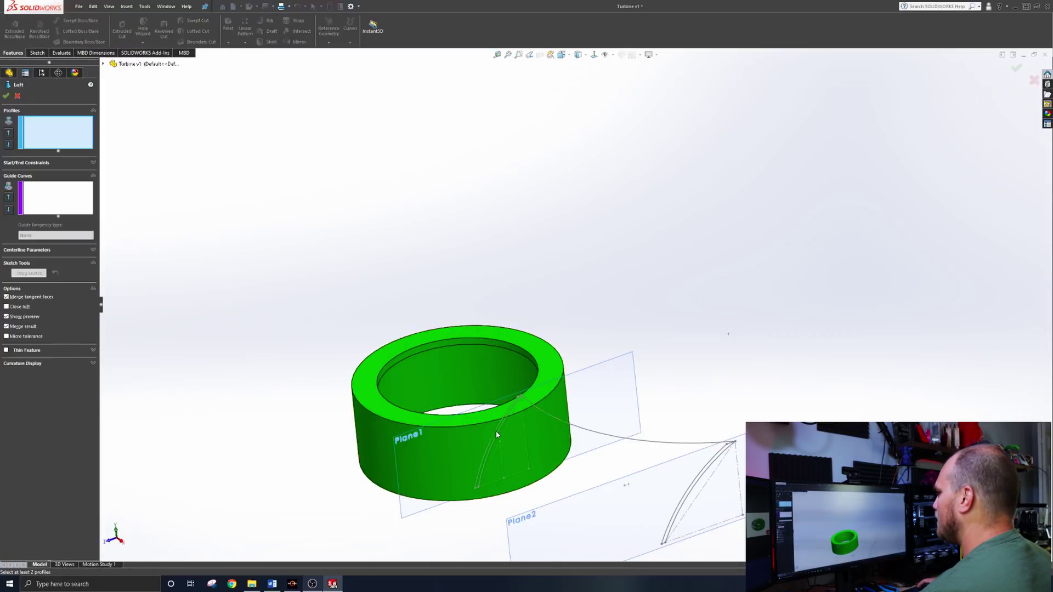
# Preview a loft of Sketch4 and Sketch5 guided by the Sketch6 arc, inspect it, then cancel
pyautogui.click(695, 484)
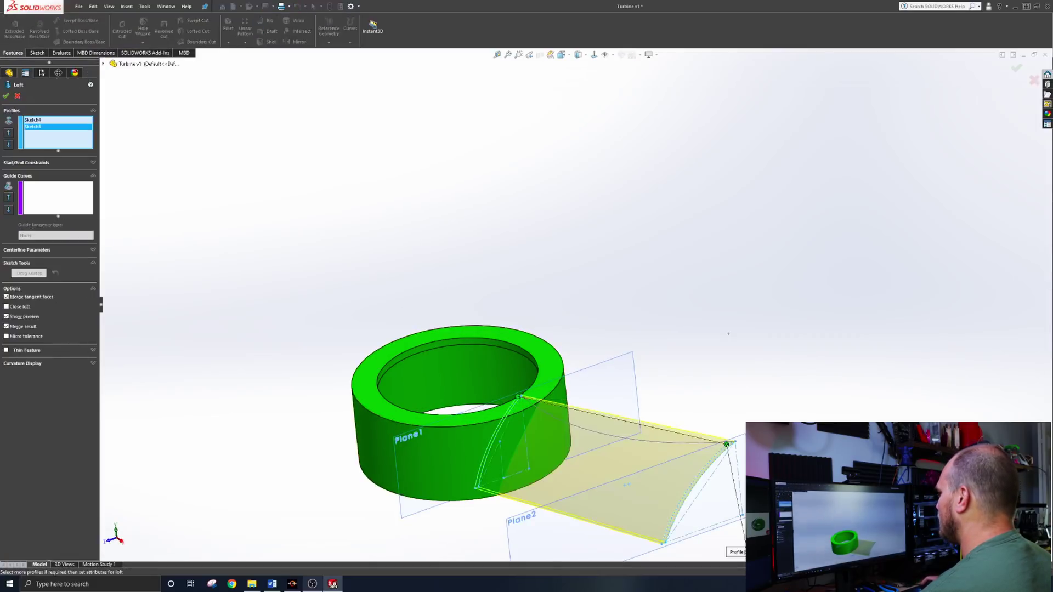
pyautogui.click(88, 211)
pyautogui.click(661, 440)
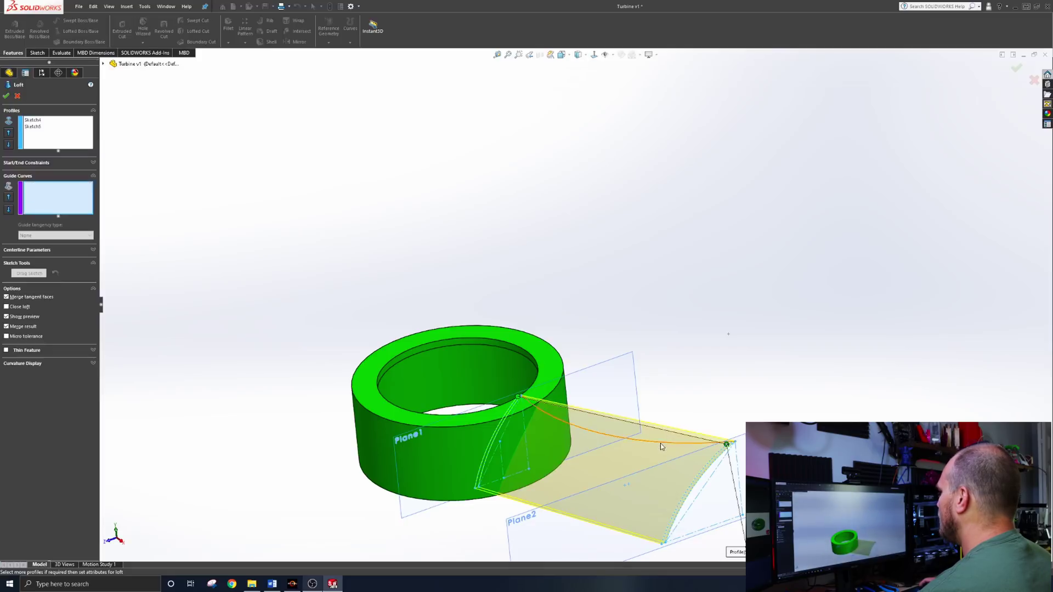
pyautogui.moveTo(691, 406); pyautogui.dragTo(723, 357, button='middle')
pyautogui.press('Down')
pyautogui.press('Down')
pyautogui.press('Down')
pyautogui.press('Down')
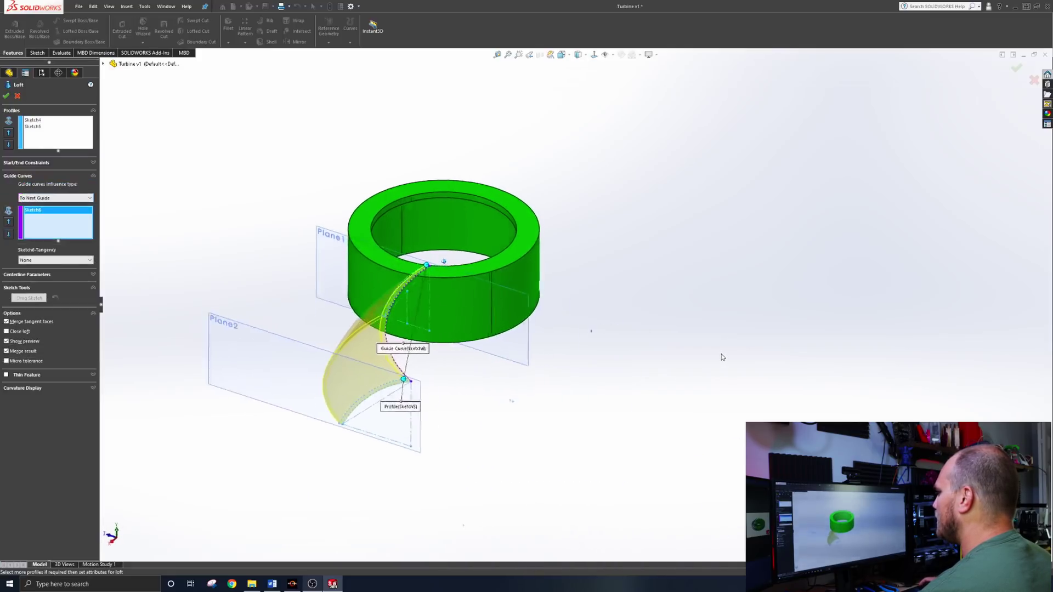
pyautogui.hotkey('alt', 'Left')
pyautogui.hotkey('alt', 'Left')
pyautogui.hotkey('alt', 'Left')
pyautogui.hotkey('alt', 'Left')
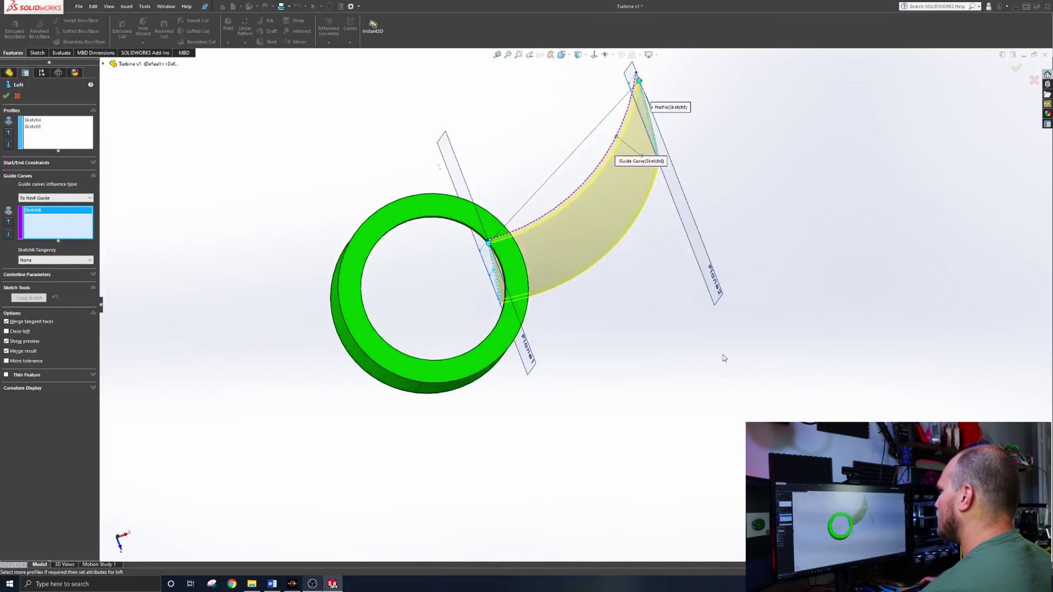
pyautogui.hotkey('ctrl', '1')
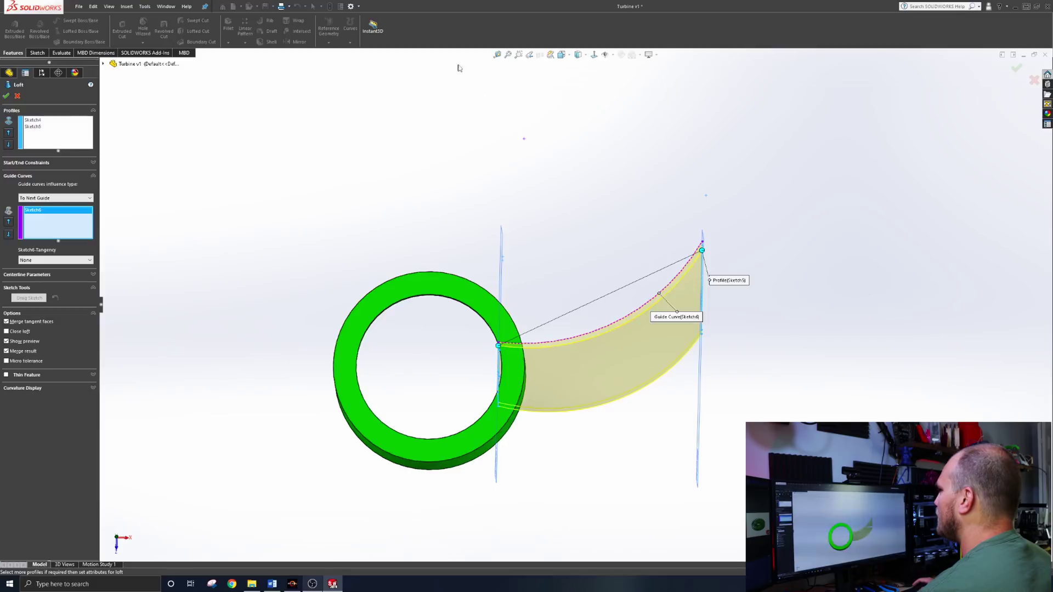
pyautogui.click(17, 96)
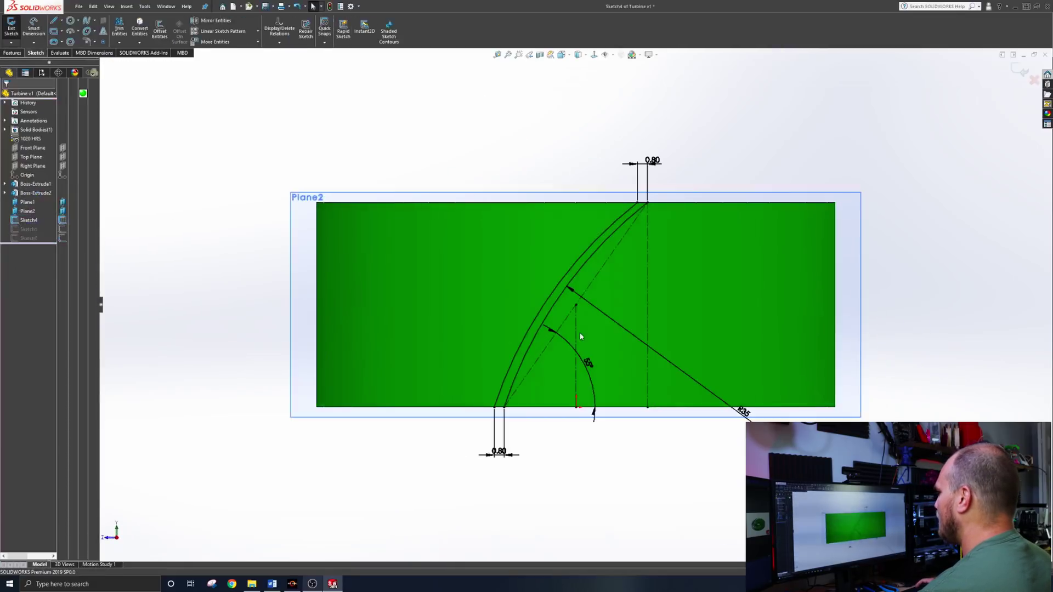
# Shift the Plane2 blade profile left and dimension its construction line's offset from the origin to 8
pyautogui.click(577, 394)
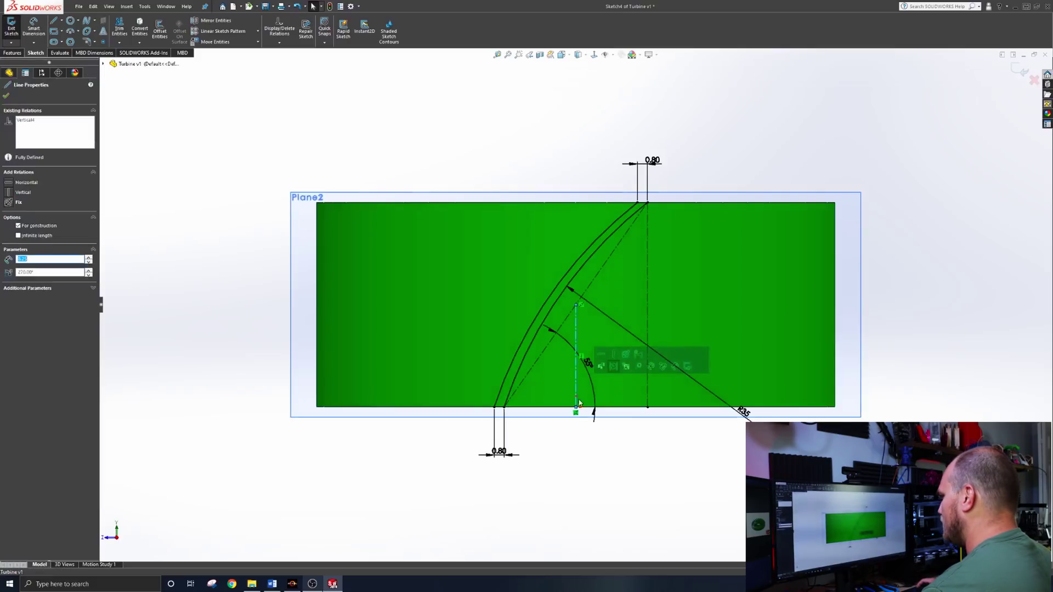
pyautogui.click(576, 414)
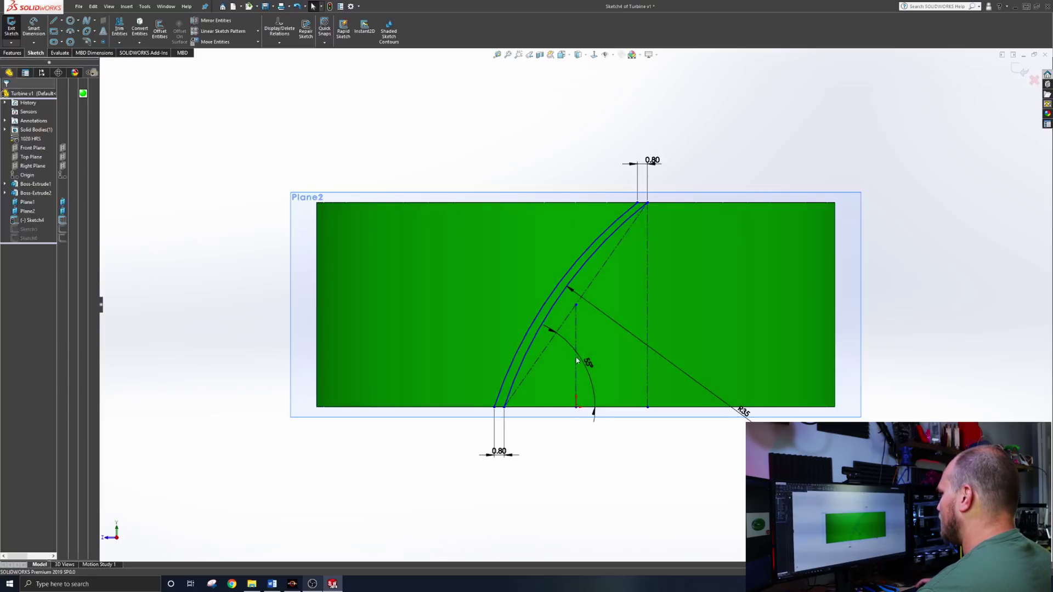
pyautogui.moveTo(576, 357); pyautogui.dragTo(435, 357)
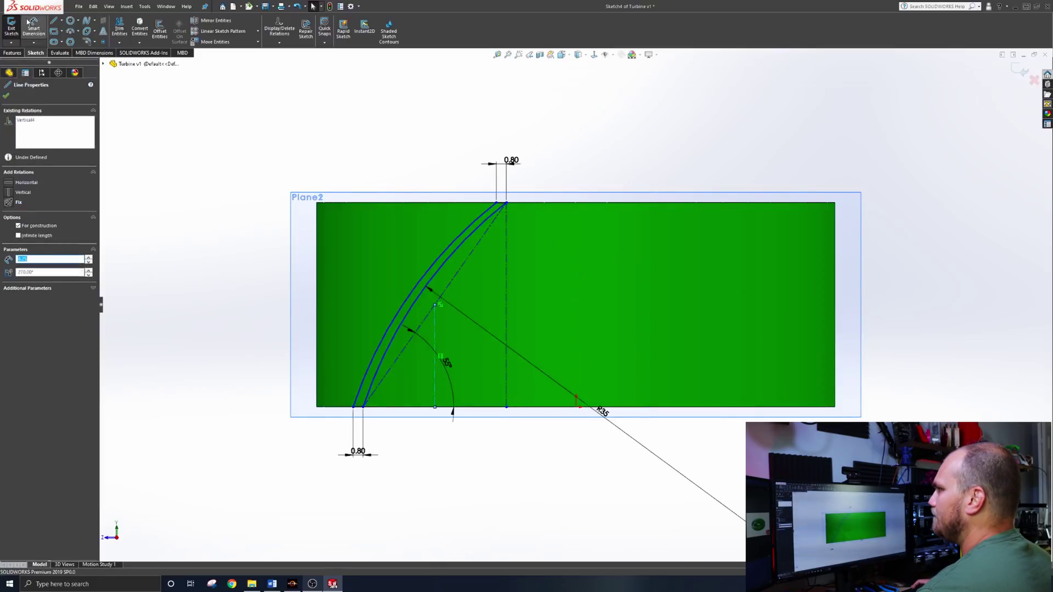
pyautogui.press('Escape')
pyautogui.click(436, 373)
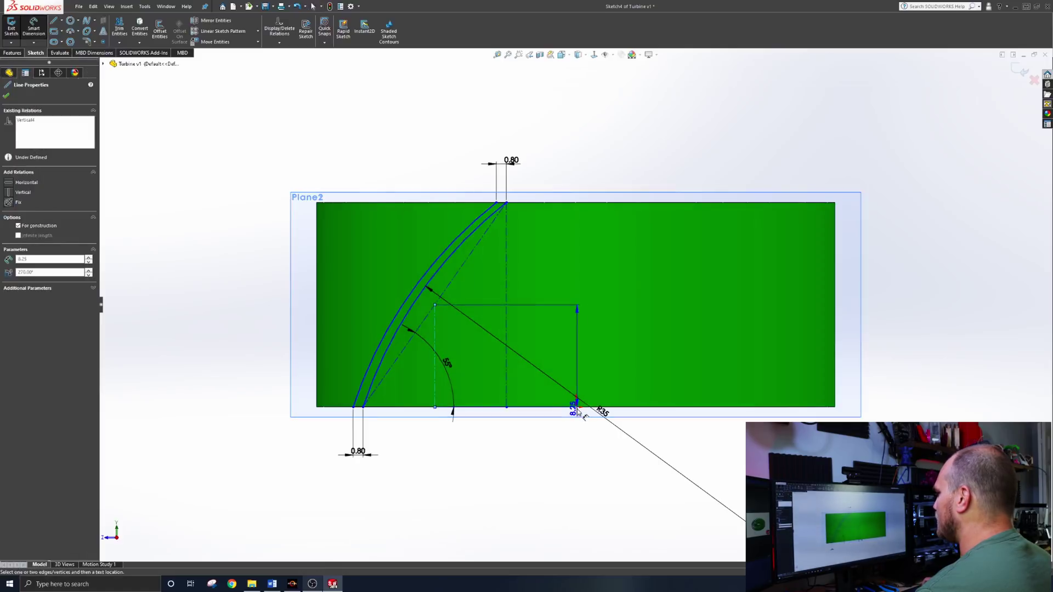
pyautogui.click(576, 407)
pyautogui.click(568, 469)
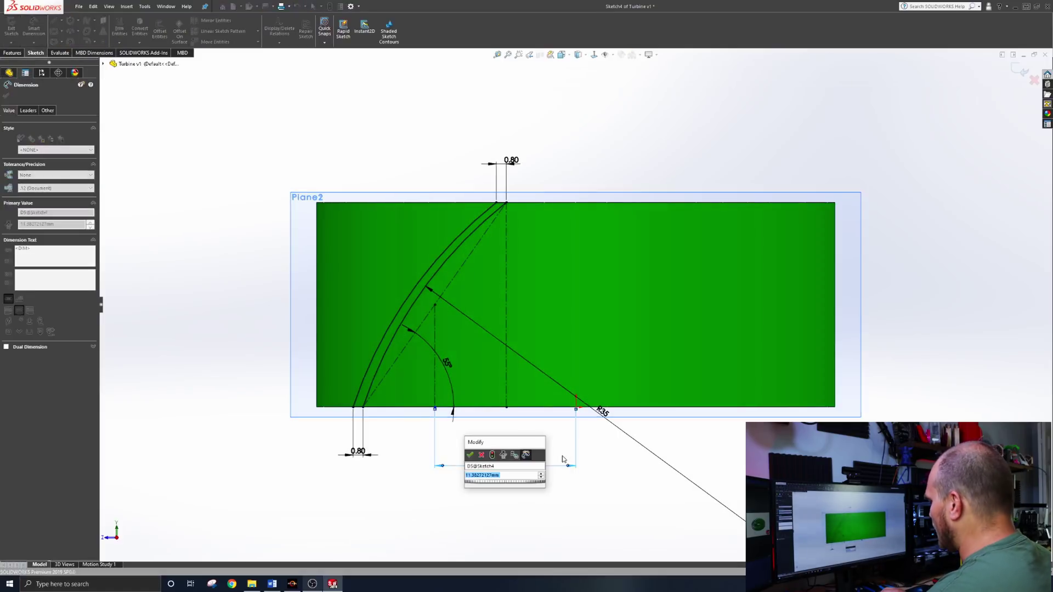
pyautogui.write('8')
pyautogui.press('Return')
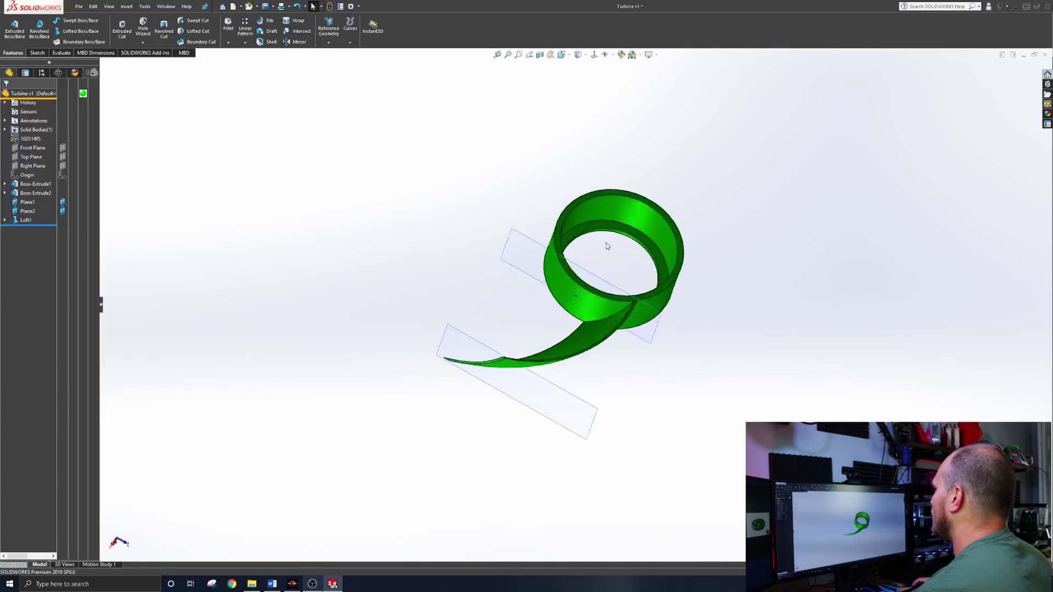
# Convert the ring face's edges into a sketch and extrude-cut Up To Surface to trim the blade
pyautogui.click(603, 186)
pyautogui.click(638, 159)
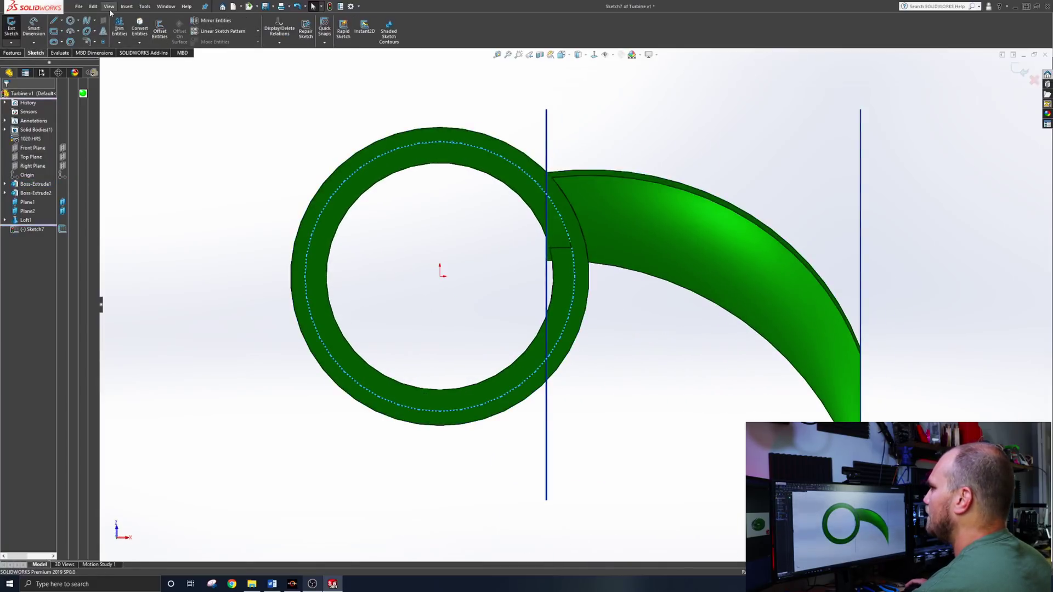
pyautogui.click(140, 28)
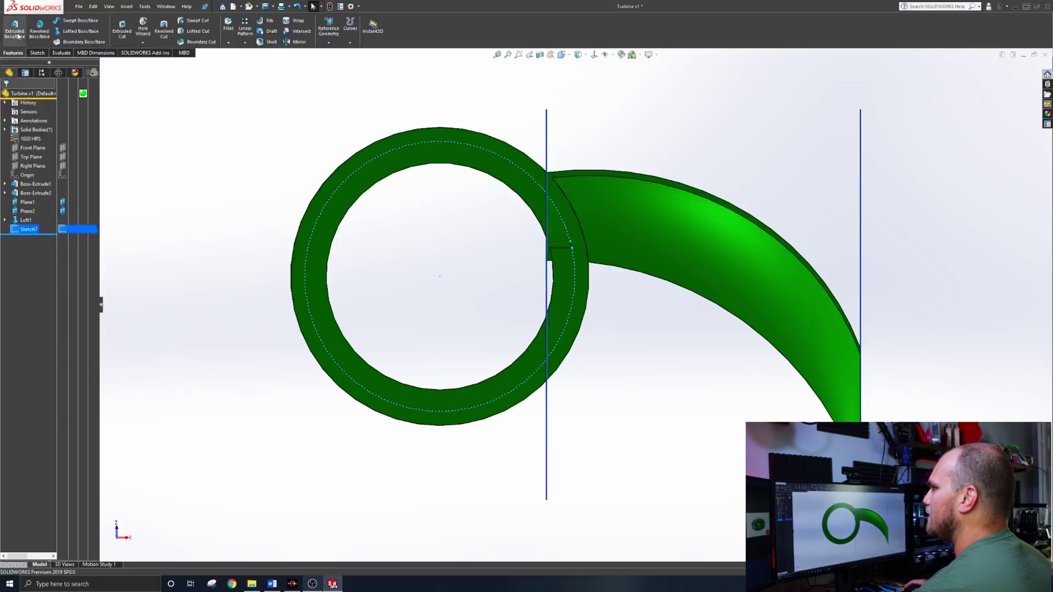
pyautogui.click(121, 32)
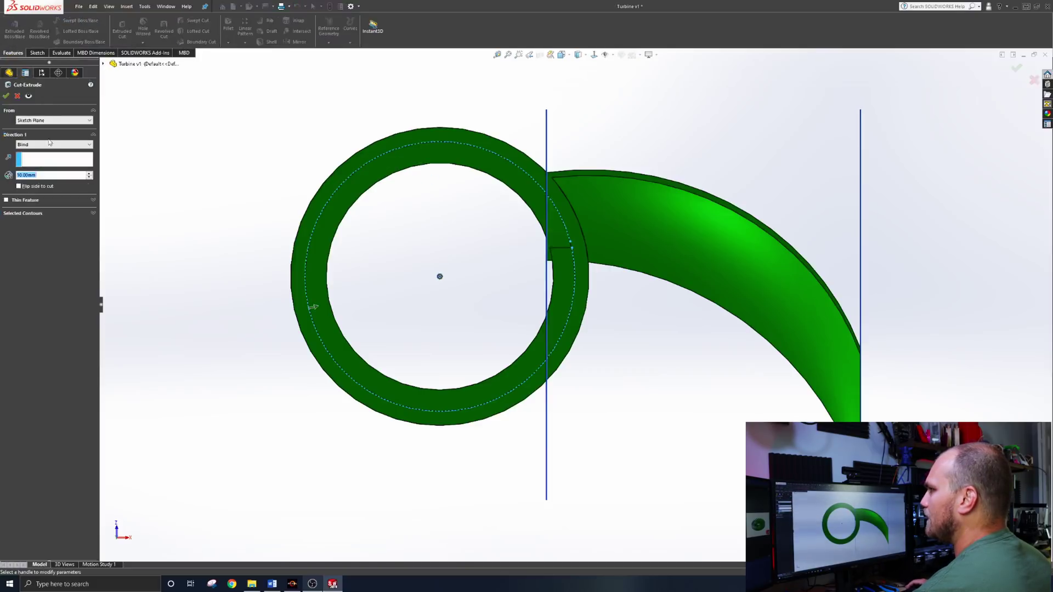
pyautogui.press('Escape')
pyautogui.click(122, 31)
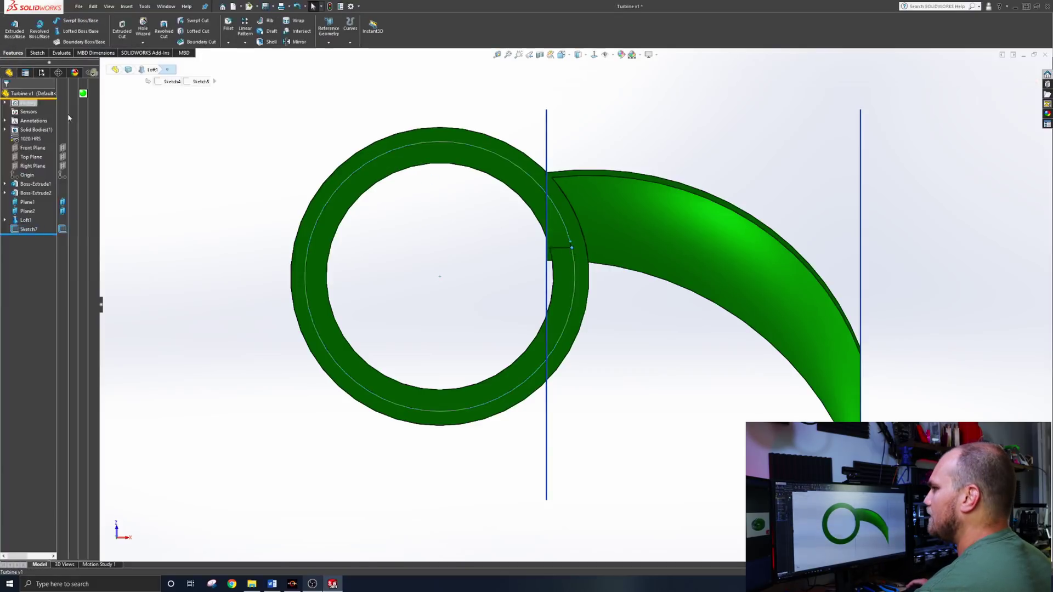
pyautogui.click(54, 146)
pyautogui.click(50, 182)
pyautogui.click(404, 172)
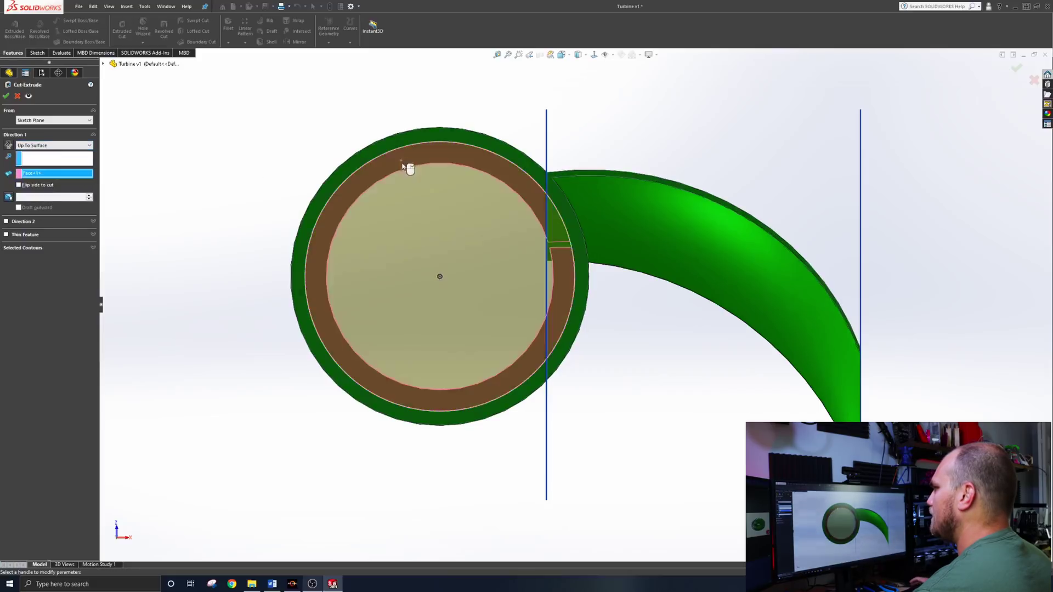
pyautogui.rightClick(410, 192)
pyautogui.click(440, 249)
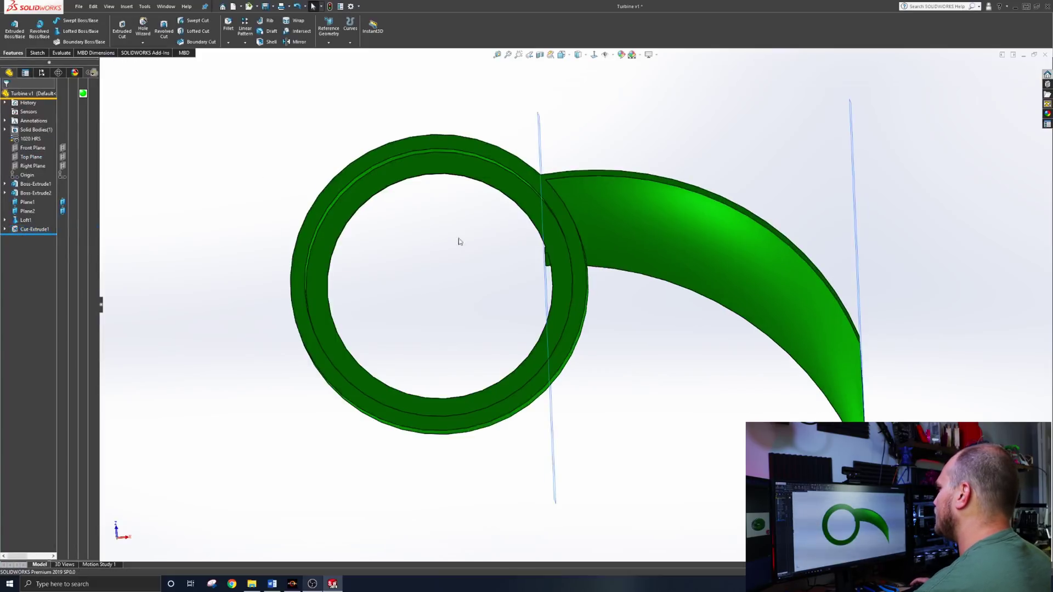
# Sketch an origin-centred circle on the inner ring face, sized to its inner edge, to clear the bore
pyautogui.moveTo(458, 237); pyautogui.dragTo(522, 266, button='middle')
pyautogui.click(541, 263)
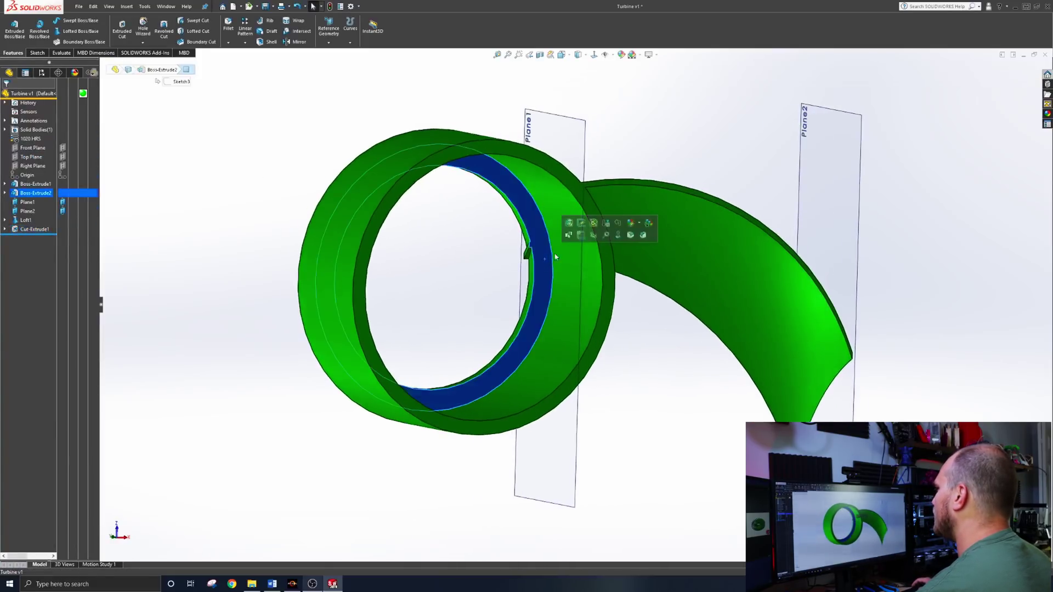
pyautogui.click(568, 219)
pyautogui.press('Escape')
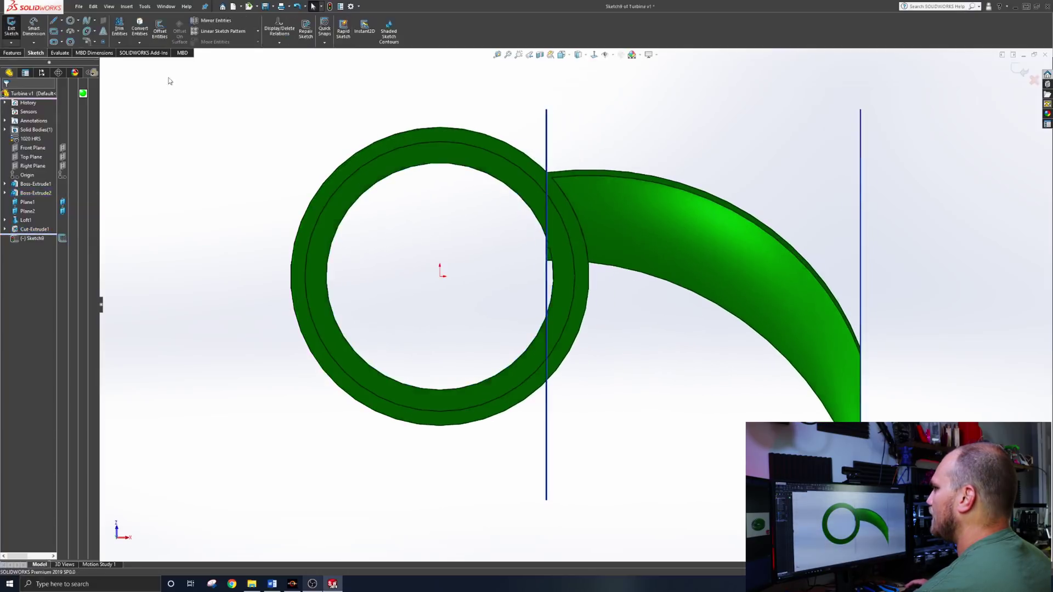
pyautogui.press('c')
pyautogui.click(440, 274)
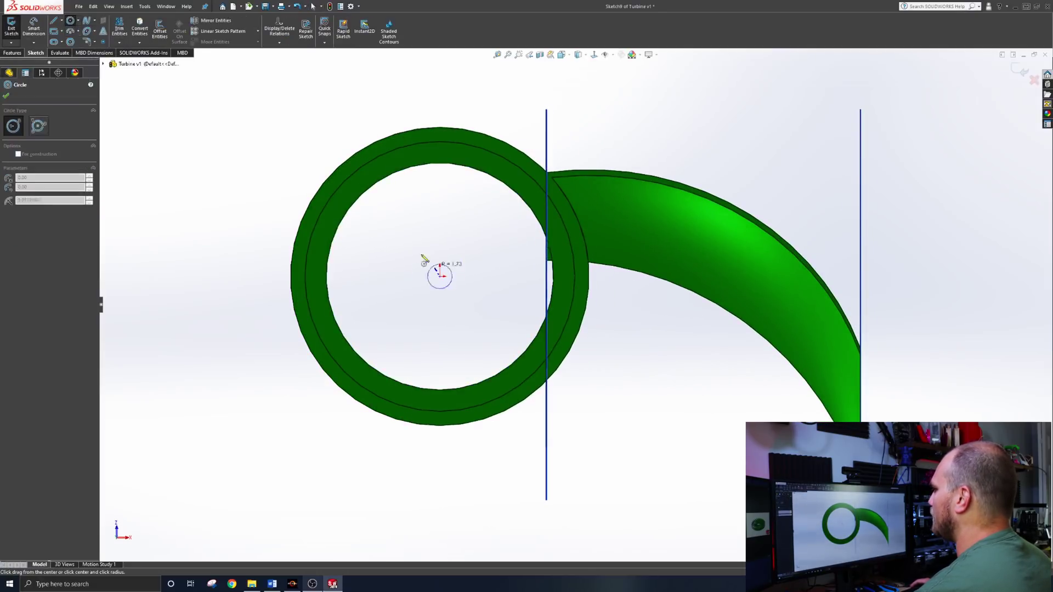
pyautogui.click(368, 191)
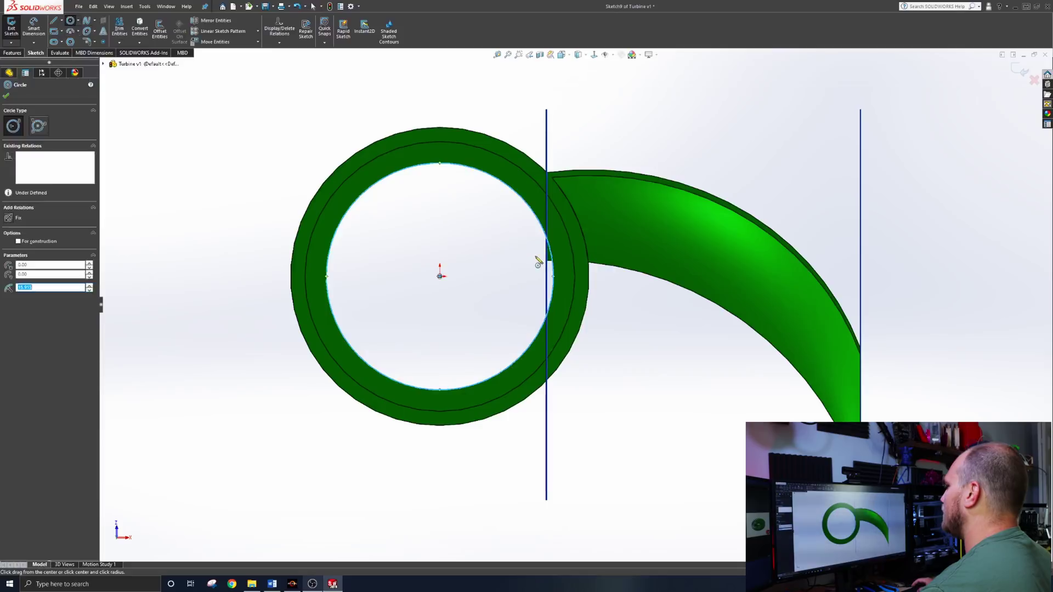
pyautogui.hotkey('ctrl', 'z')
pyautogui.hotkey('ctrl', 'z')
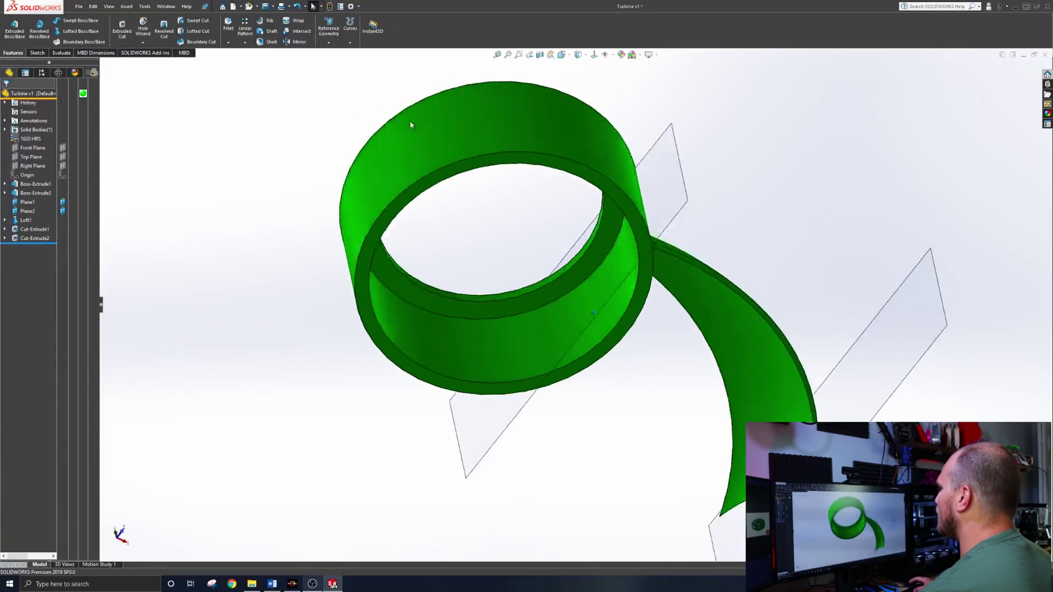
pyautogui.press('Left')
pyautogui.press('Left')
pyautogui.press('Left')
pyautogui.press('Left')
pyautogui.press('Left')
pyautogui.press('Left')
pyautogui.press('Left')
pyautogui.press('Left')
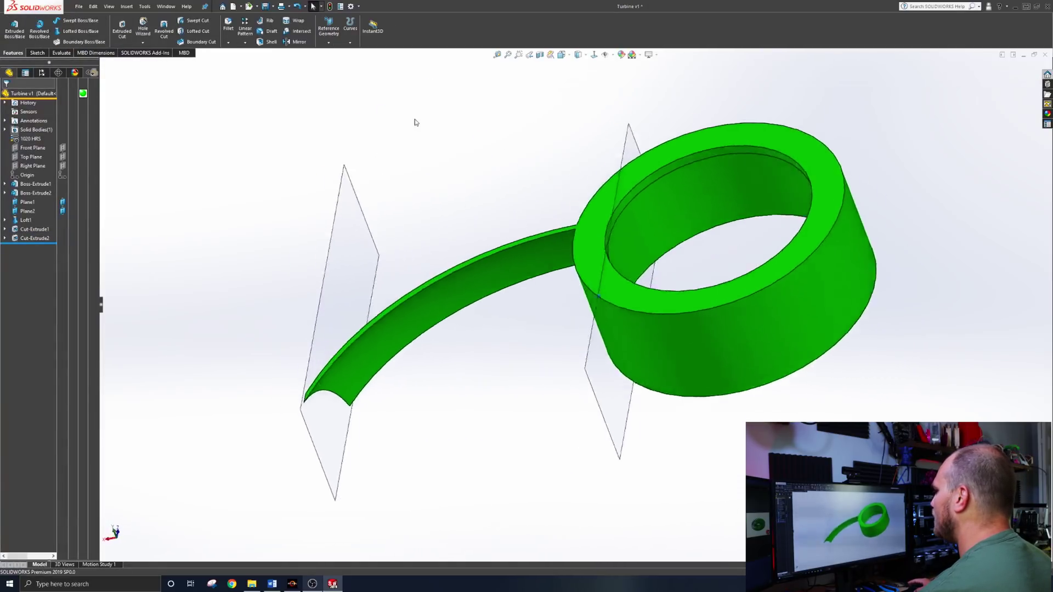
# Circular-pattern the ringed blade body 9 times around the ring's cylindrical face
pyautogui.press('Up')
pyautogui.press('Up')
pyautogui.press('Up')
pyautogui.press('Up')
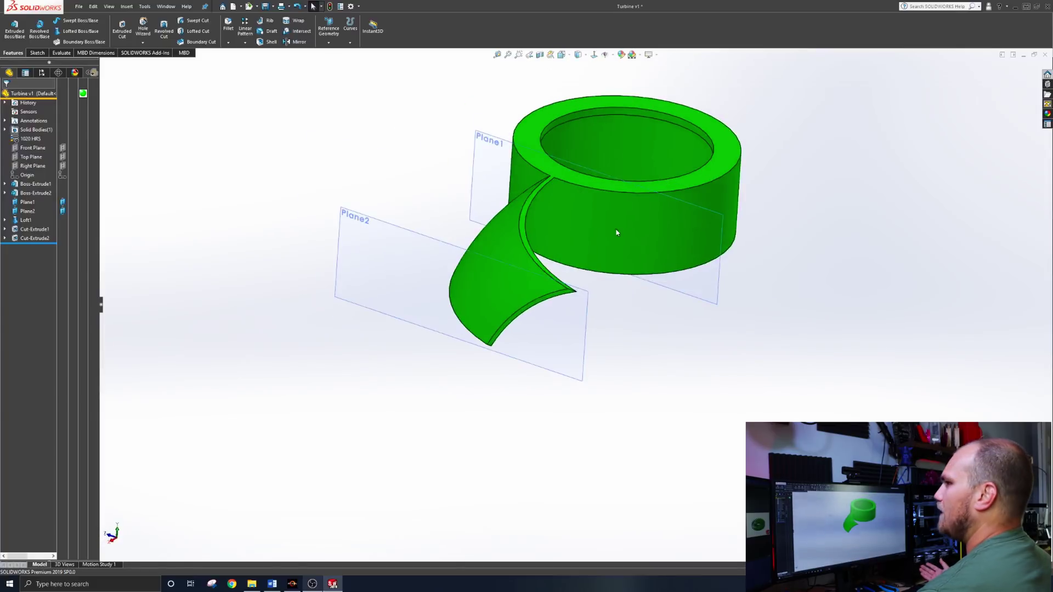
pyautogui.scroll(3, 617, 233)
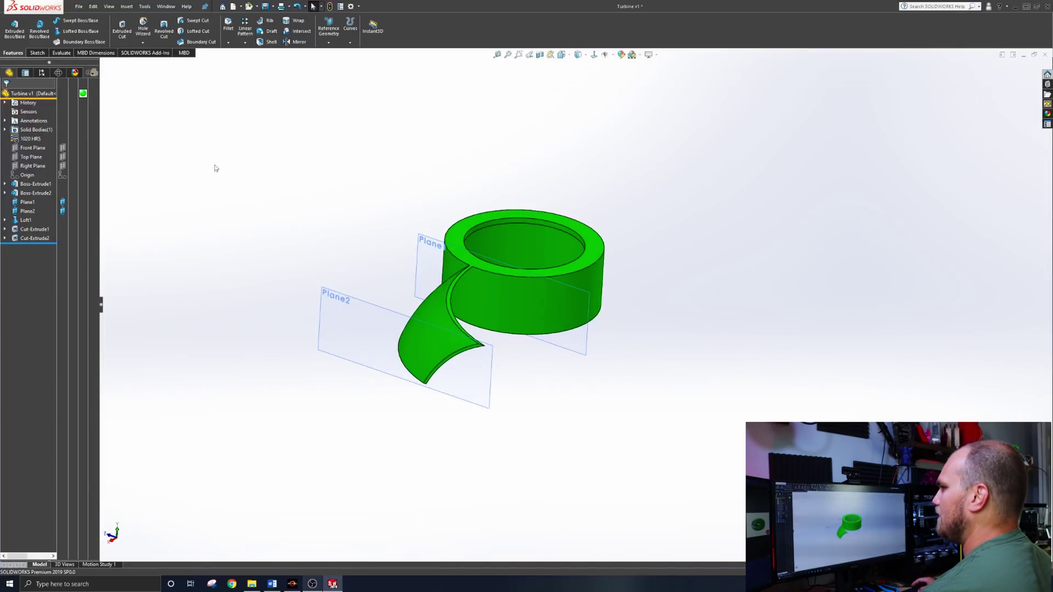
pyautogui.moveTo(331, 162); pyautogui.dragTo(412, 317, button='middle')
pyautogui.click(245, 42)
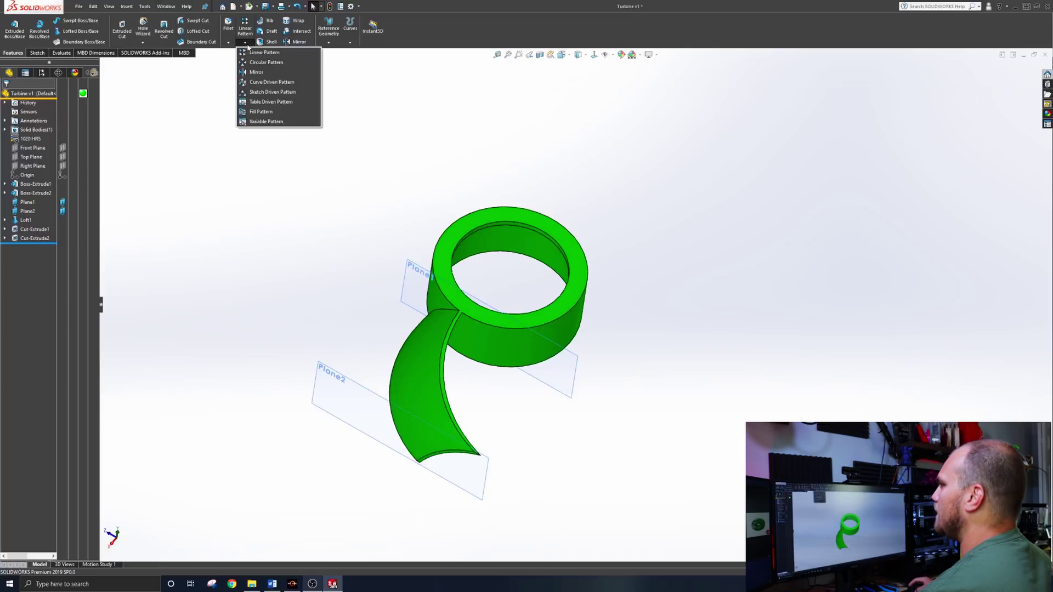
pyautogui.click(258, 60)
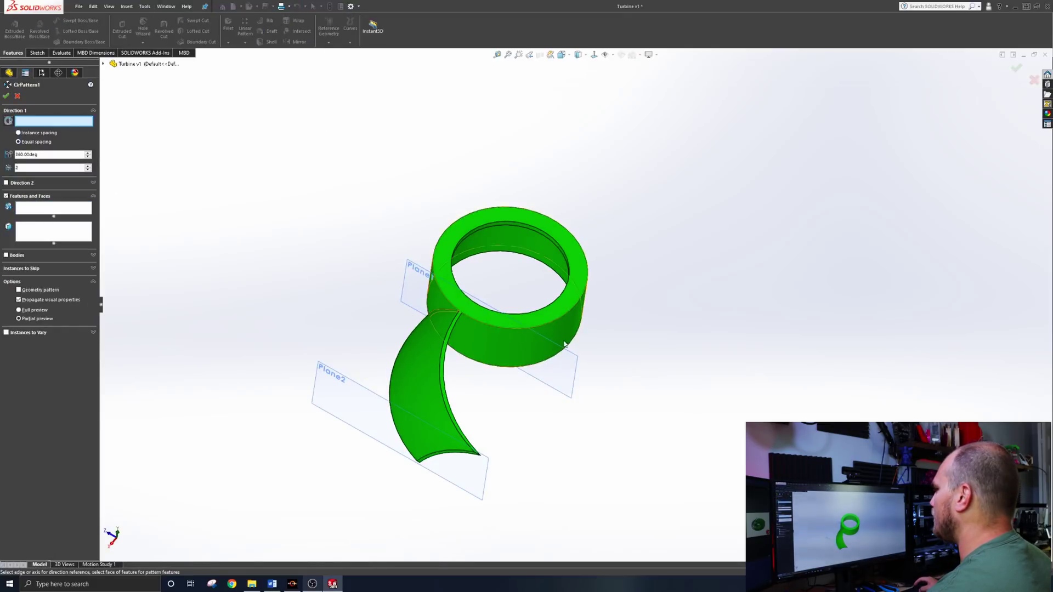
pyautogui.click(527, 364)
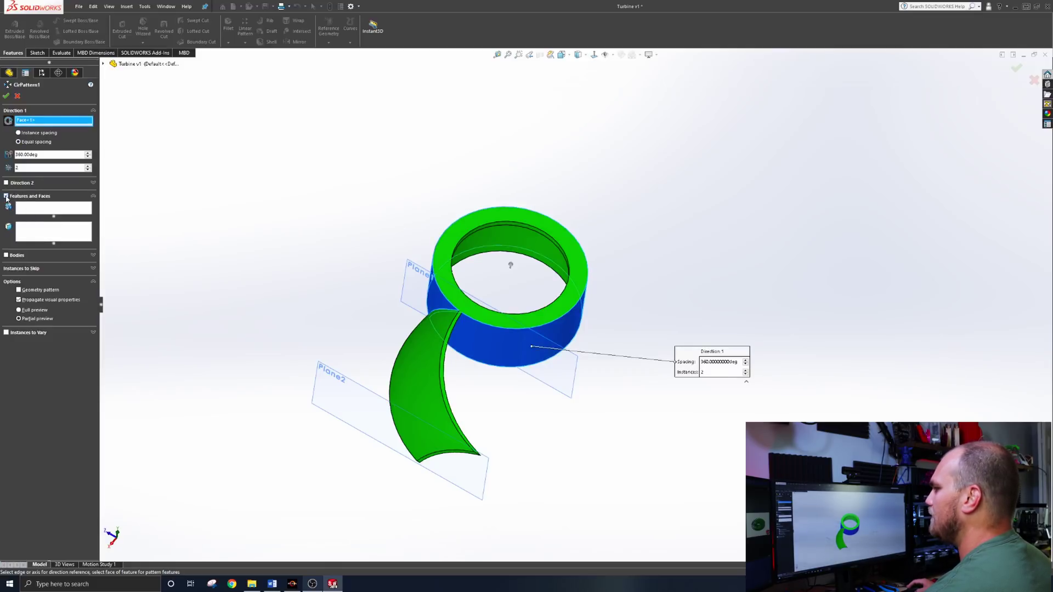
pyautogui.click(6, 196)
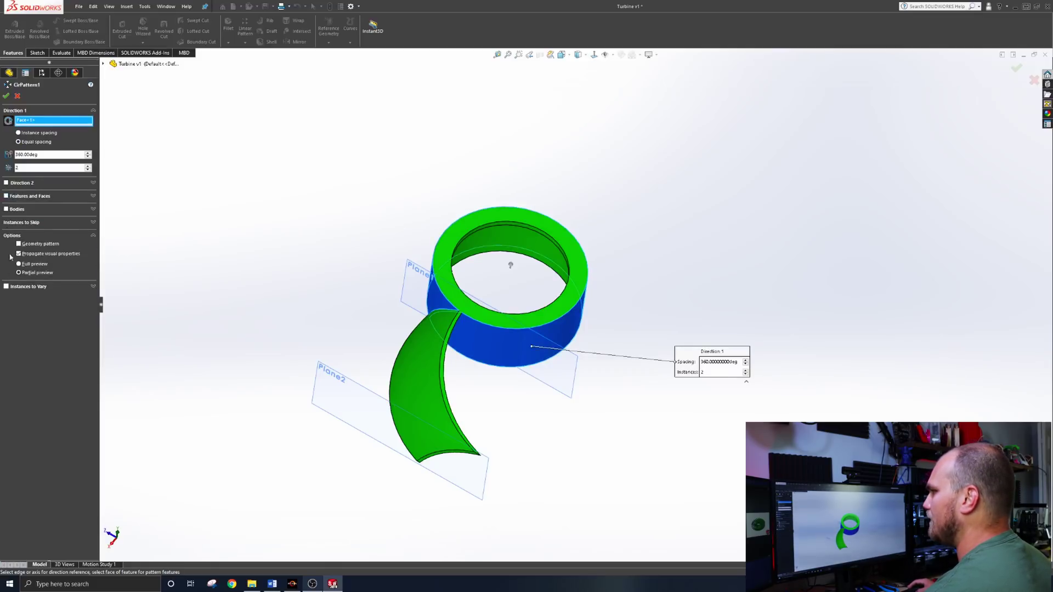
pyautogui.click(6, 209)
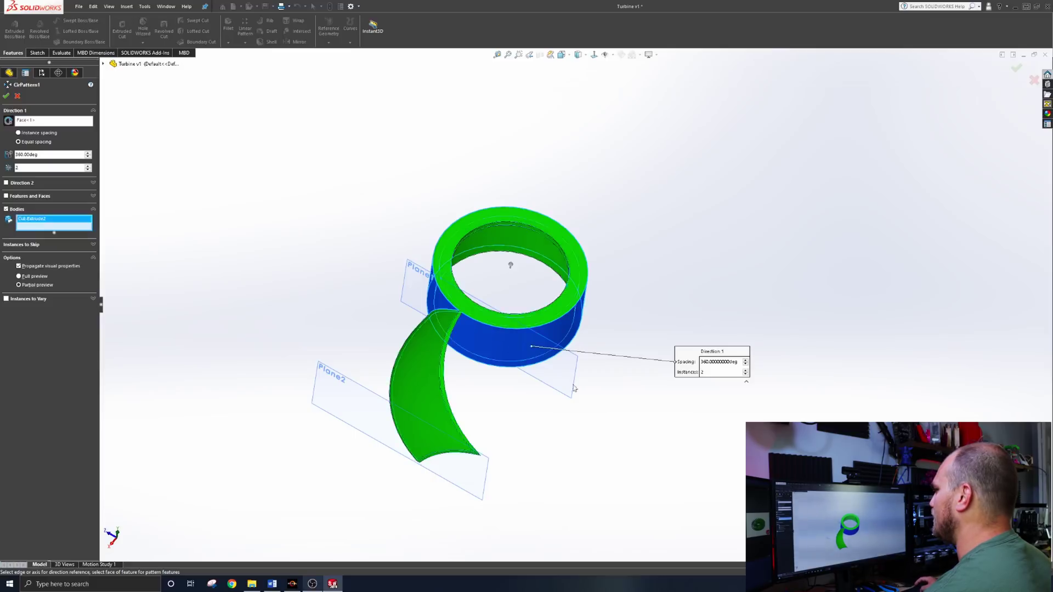
pyautogui.click(433, 346)
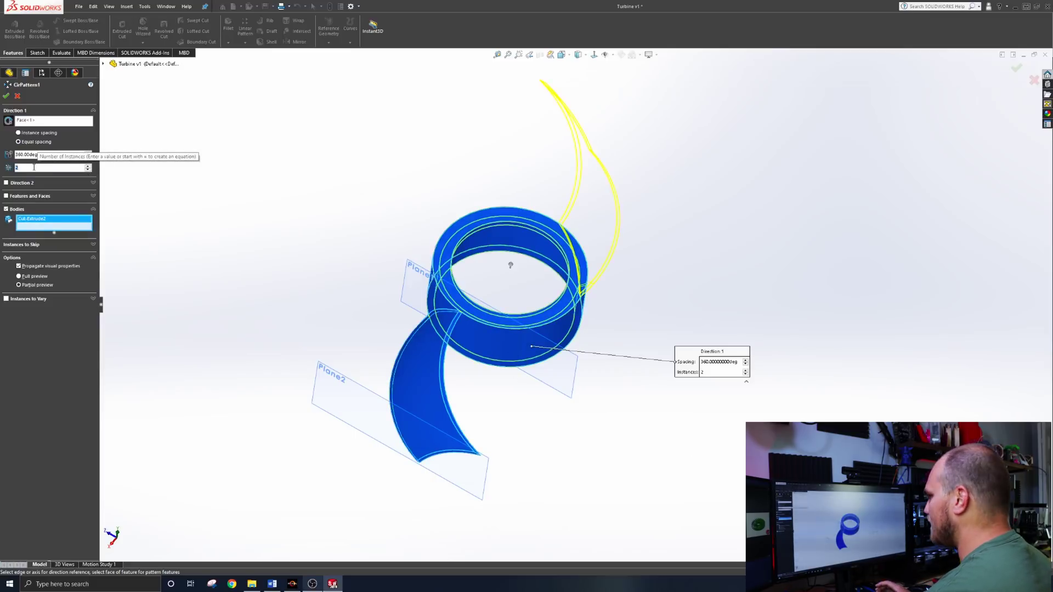
pyautogui.write('9')
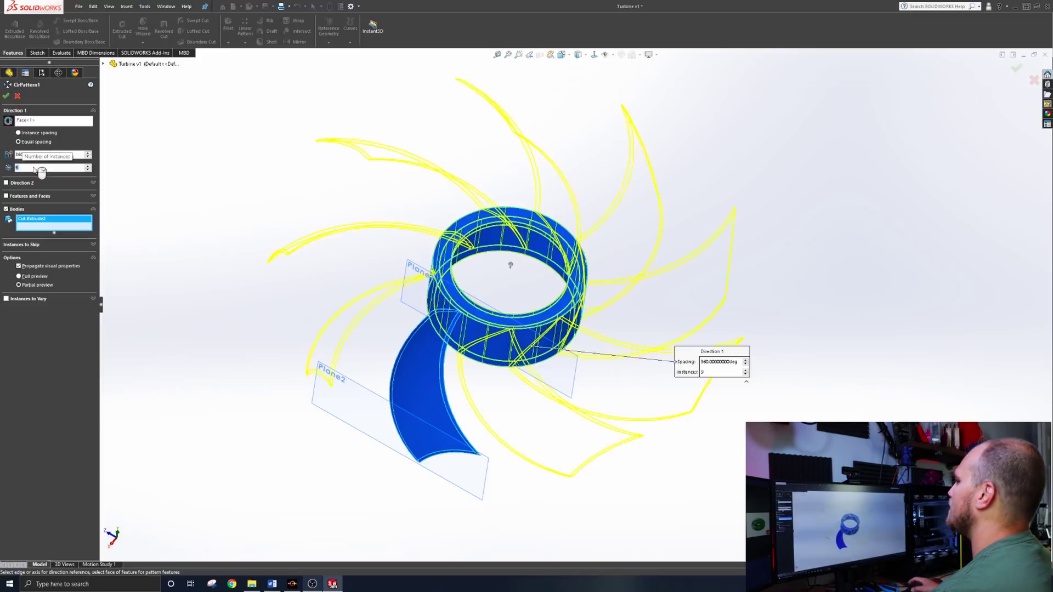
pyautogui.click(6, 97)
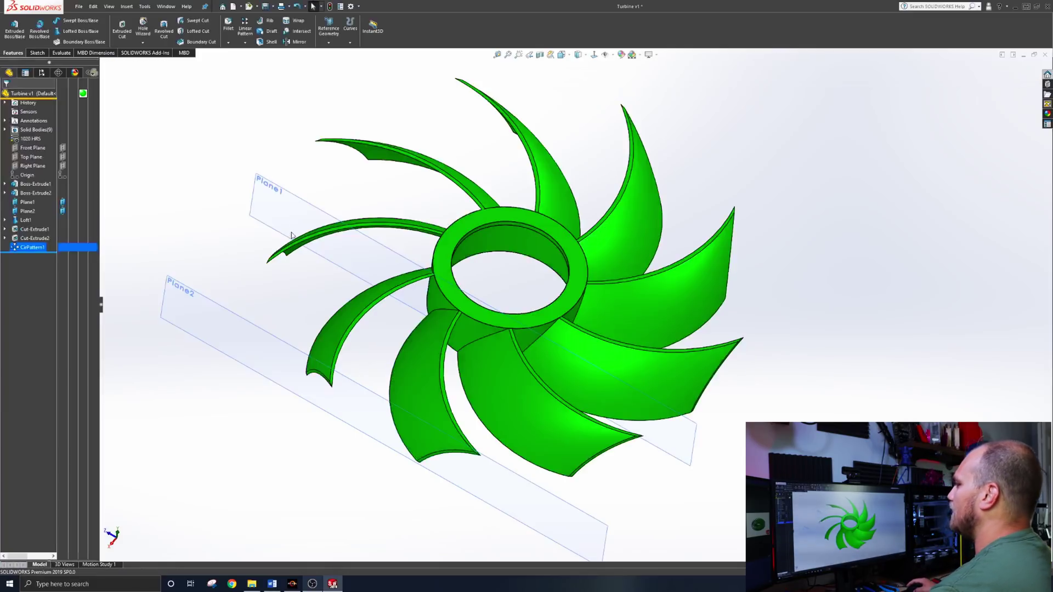
pyautogui.moveTo(304, 216); pyautogui.dragTo(443, 233, button='middle')
pyautogui.click(443, 233)
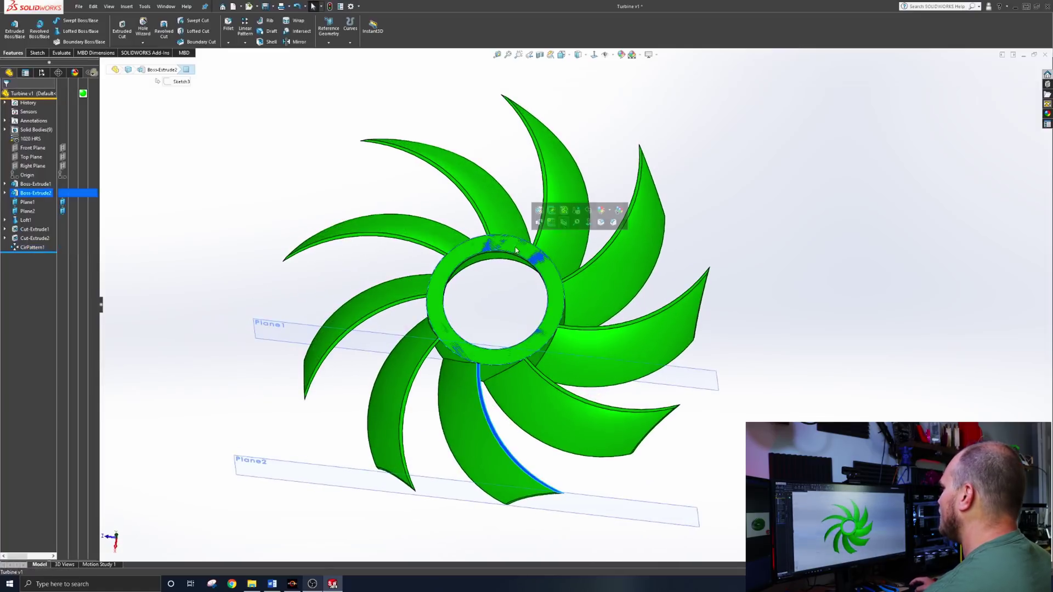
# Combine all nine patterned bodies into one solid using the Add operation
pyautogui.click(322, 170)
pyautogui.click(166, 6)
pyautogui.click(166, 7)
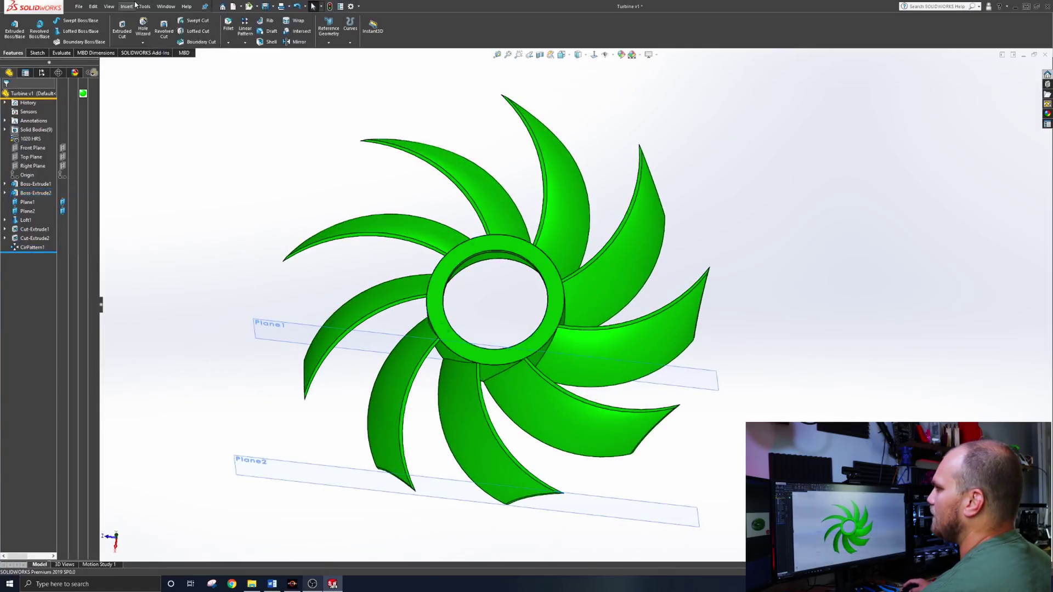
pyautogui.click(126, 7)
pyautogui.moveTo(97, 6)
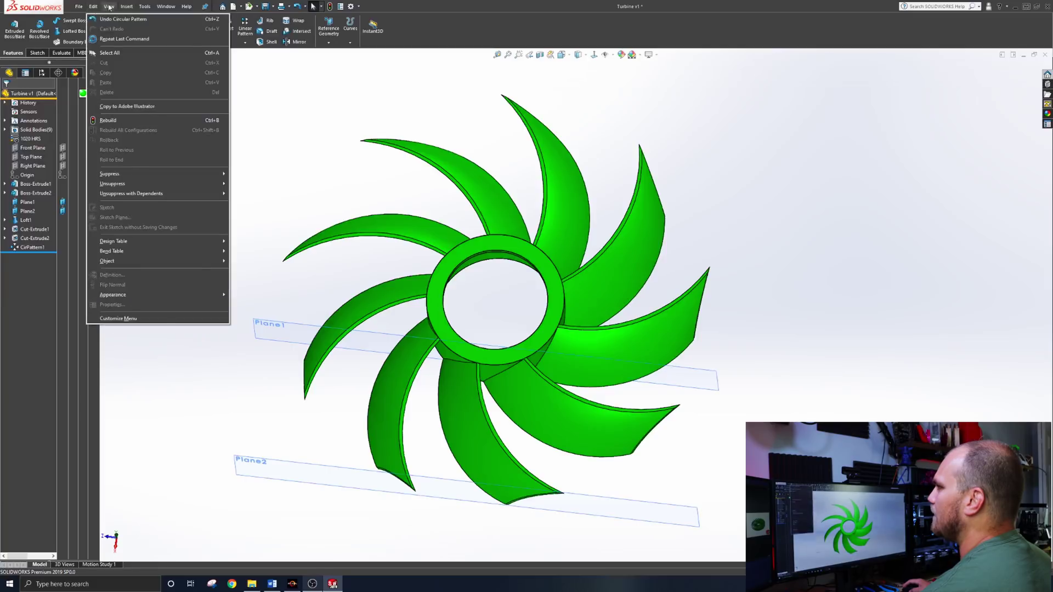
pyautogui.moveTo(145, 39)
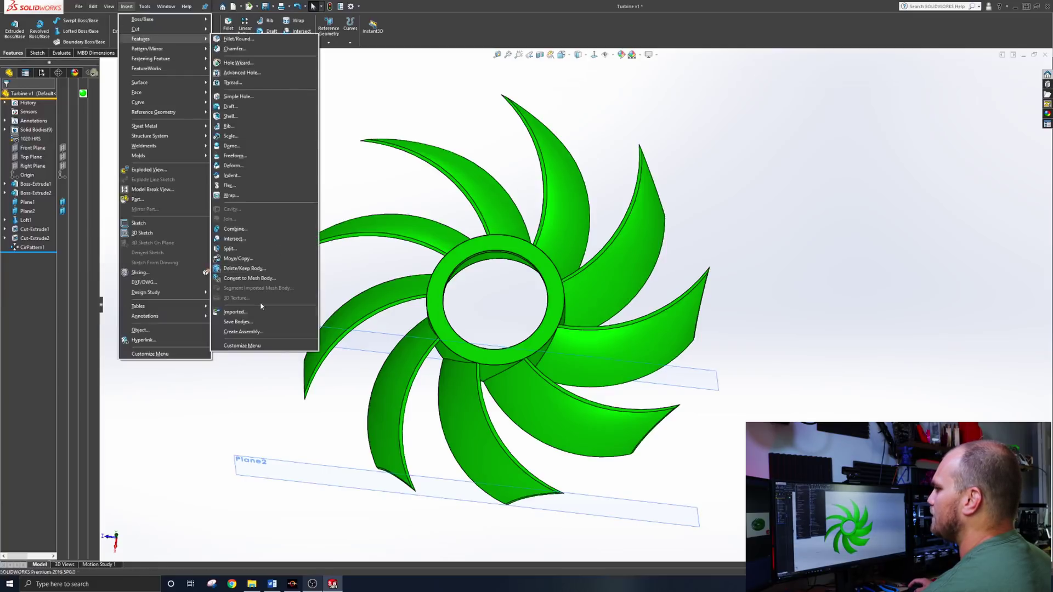
pyautogui.click(233, 230)
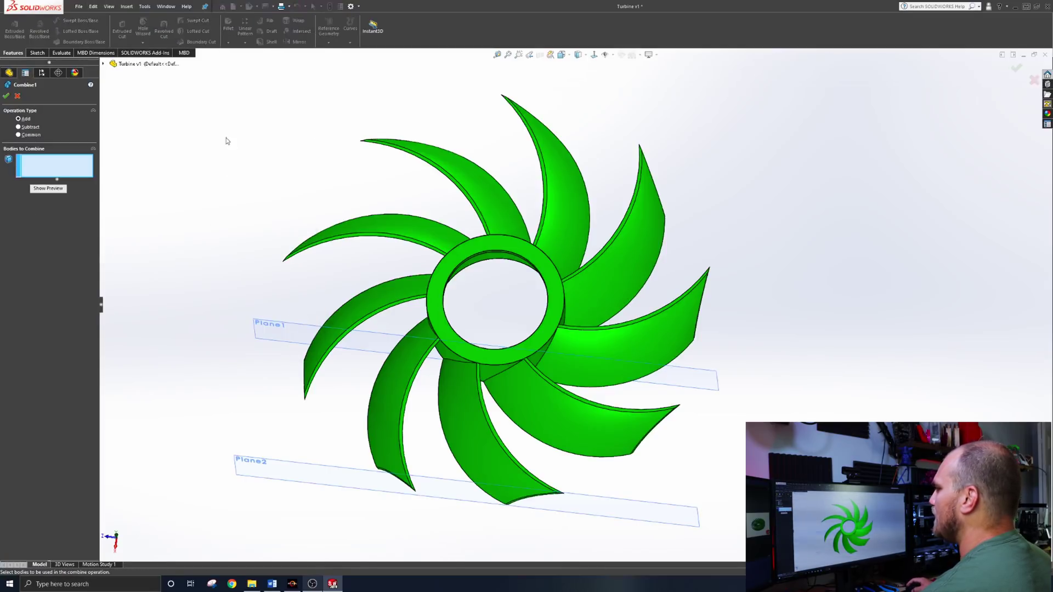
pyautogui.scroll(3, 241, 148)
pyautogui.moveTo(360, 165); pyautogui.dragTo(733, 440)
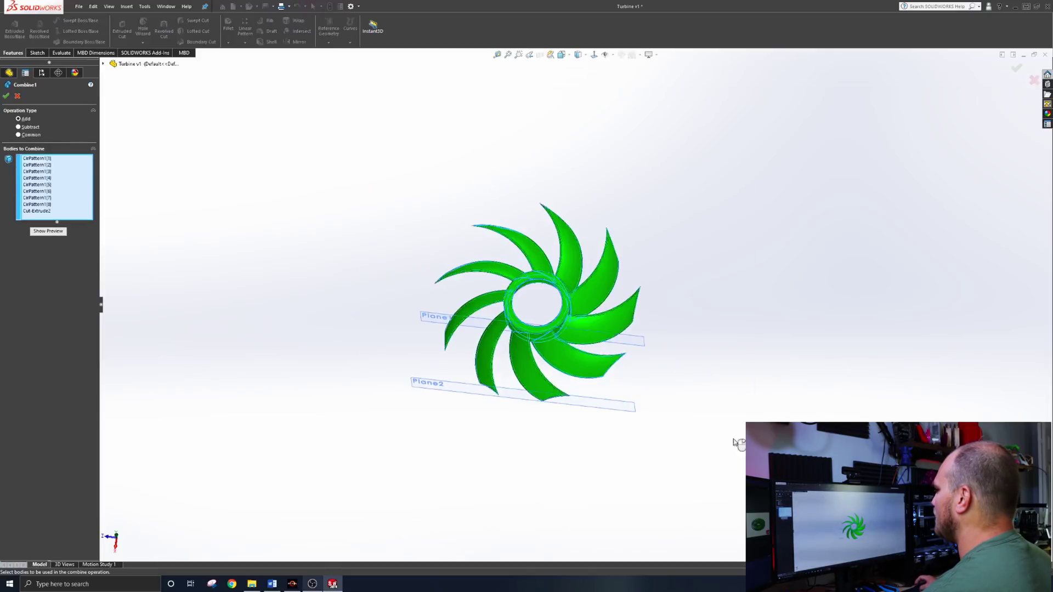
pyautogui.click(6, 95)
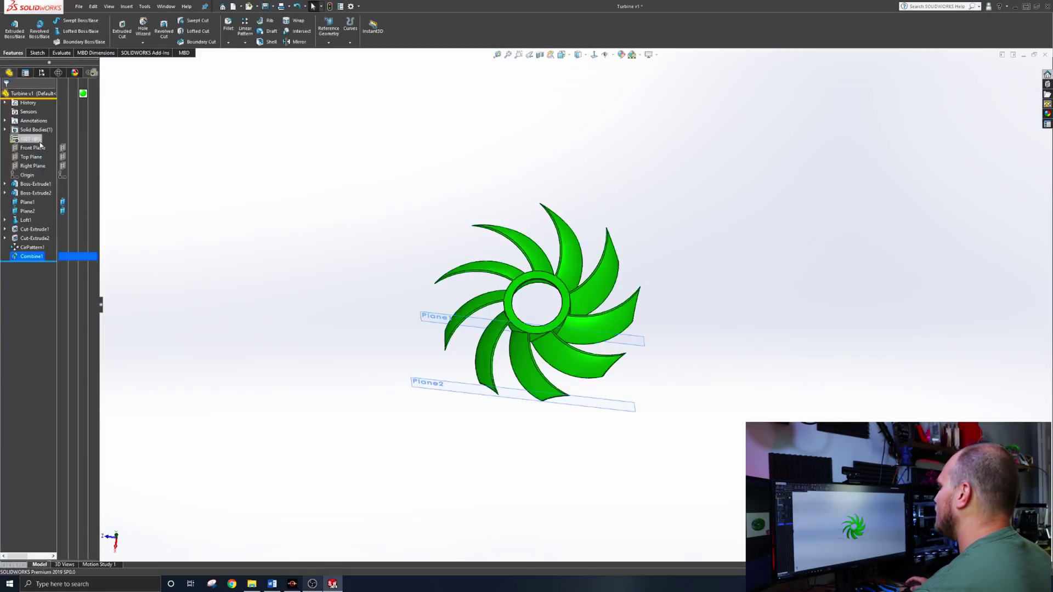
pyautogui.click(569, 313)
pyautogui.moveTo(724, 330); pyautogui.dragTo(737, 323, button='middle')
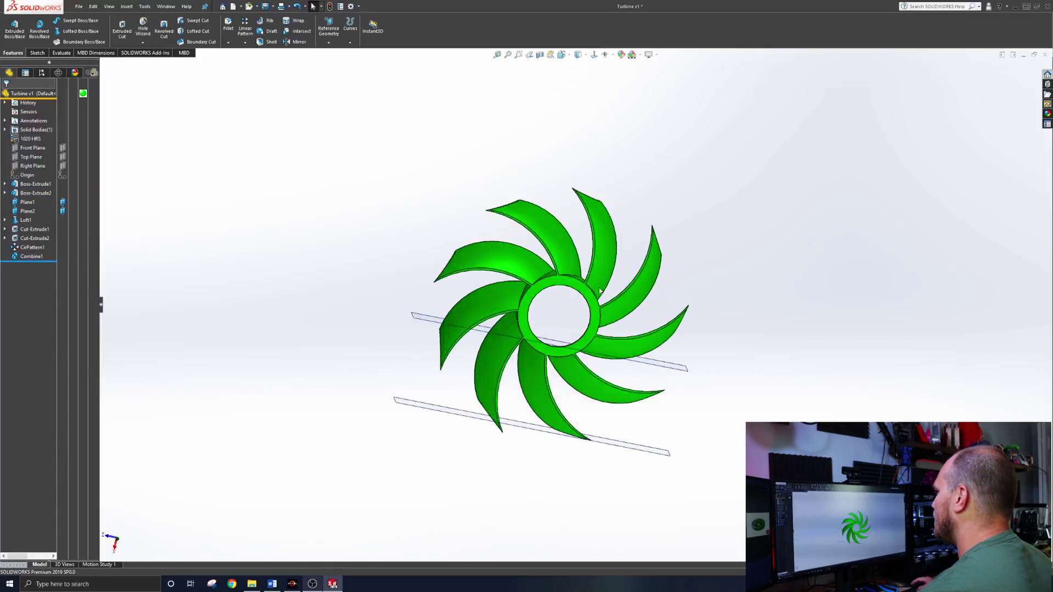
# Sketch a circle centred on the hub face's origin and dimension its diameter to 115
pyautogui.click(592, 300)
pyautogui.click(636, 259)
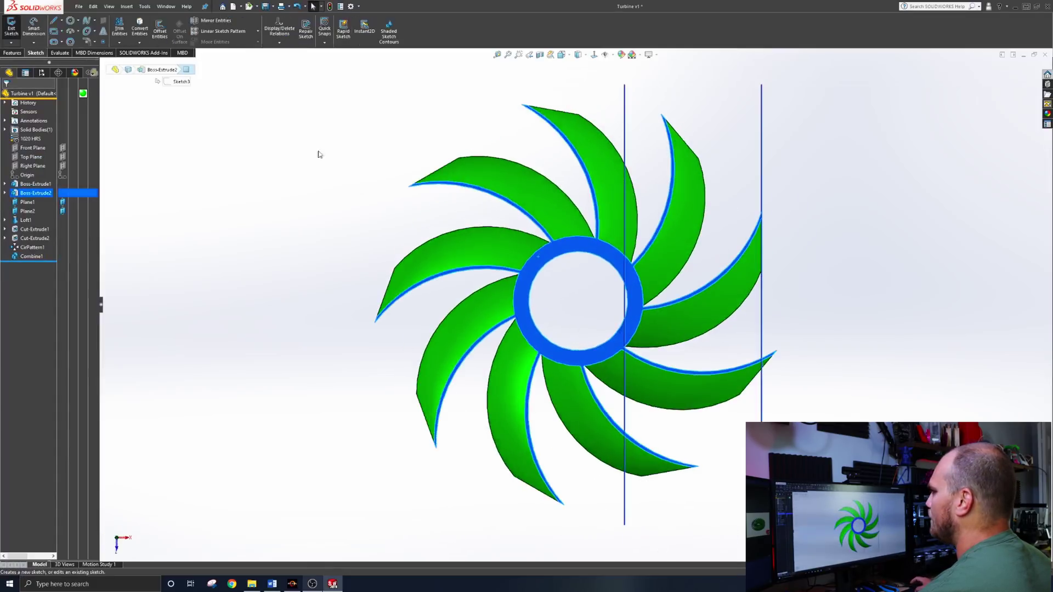
pyautogui.click(70, 21)
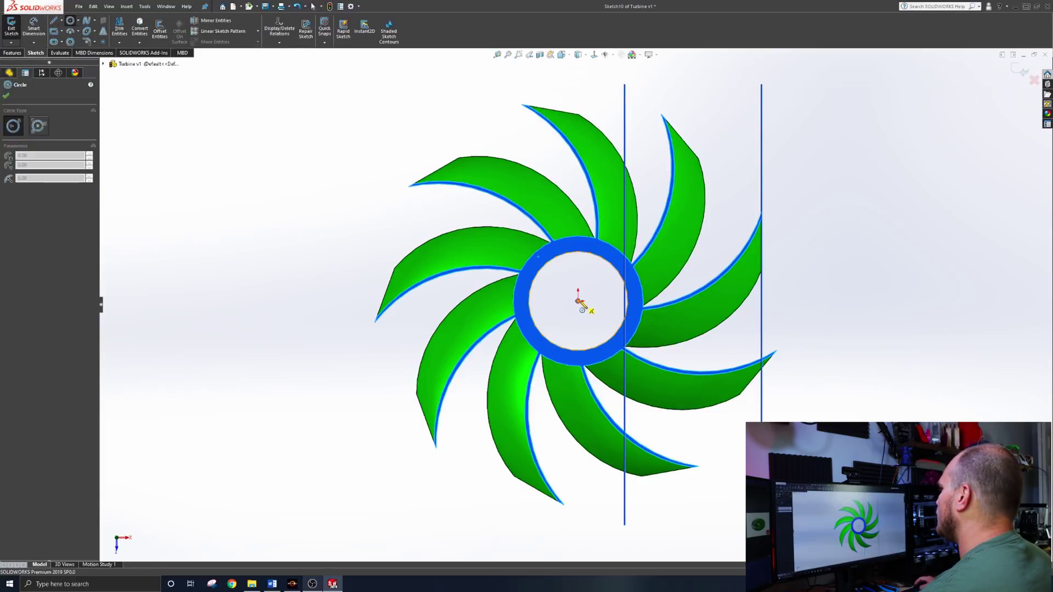
pyautogui.click(578, 300)
pyautogui.click(724, 176)
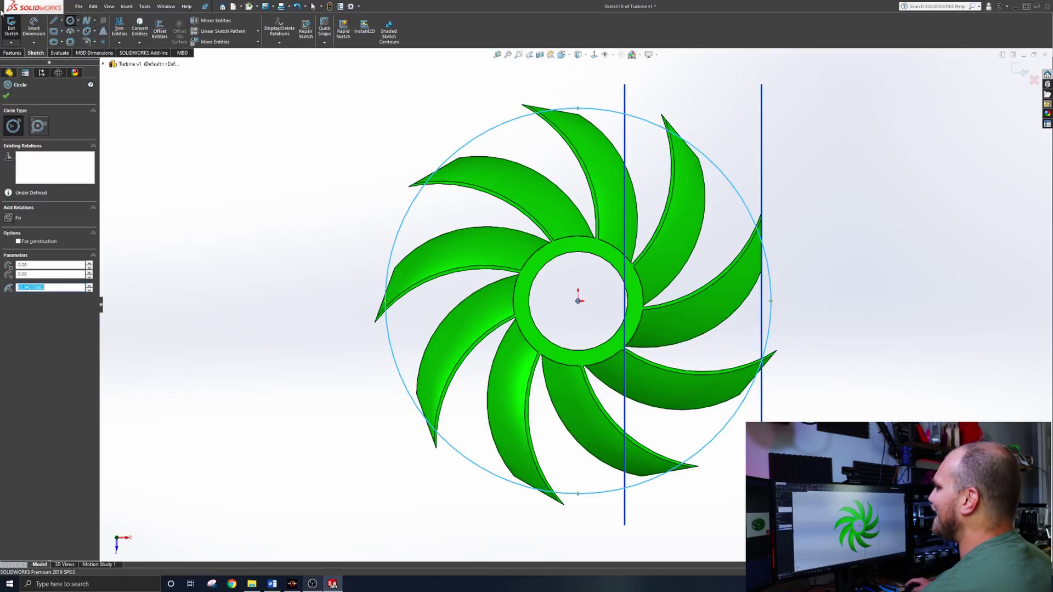
pyautogui.click(26, 25)
pyautogui.click(729, 184)
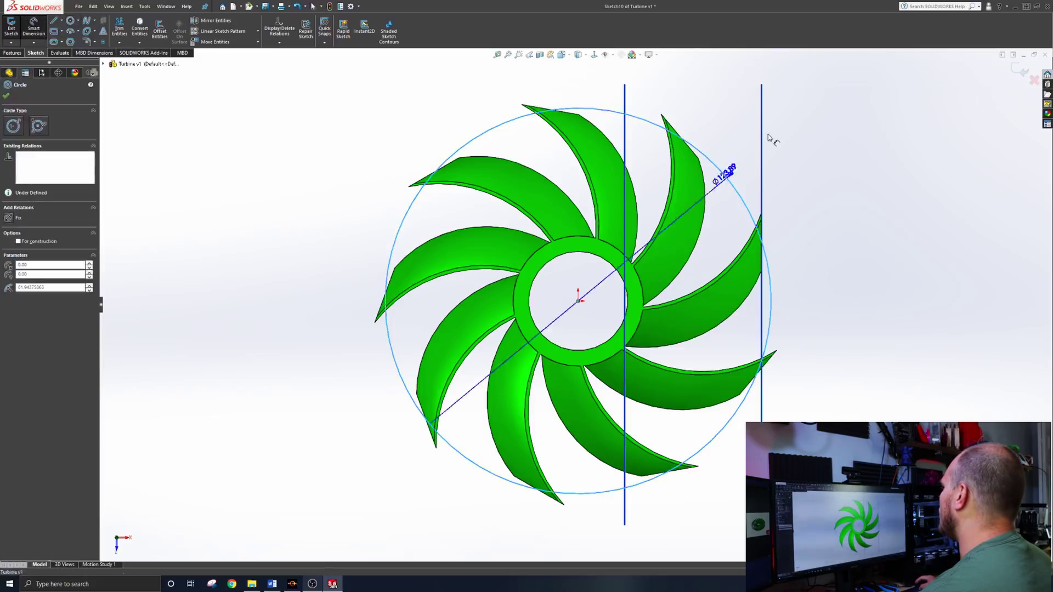
pyautogui.click(814, 132)
pyautogui.write('115')
pyautogui.press('Return')
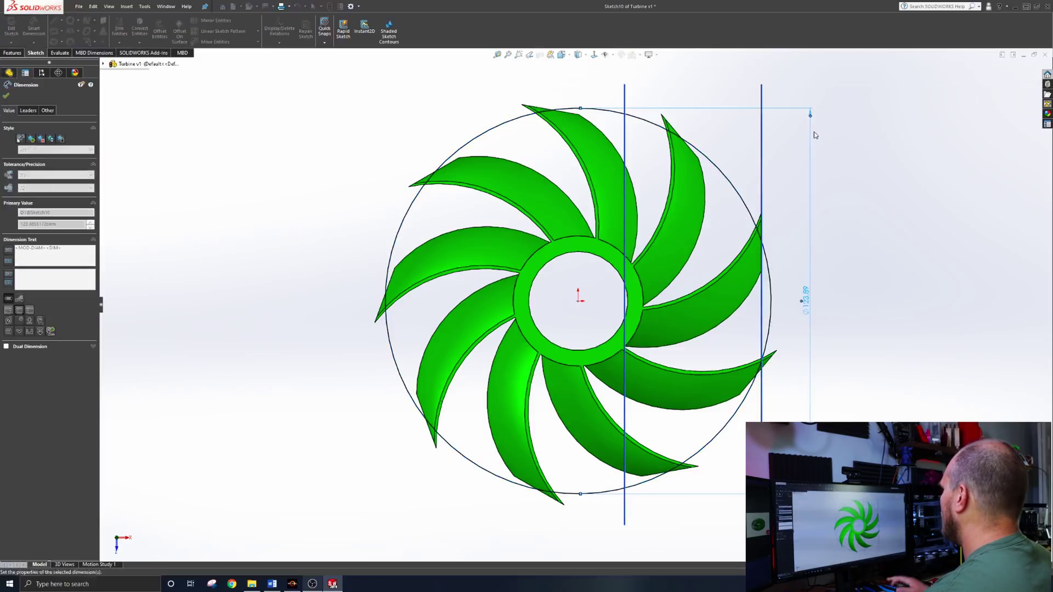
pyautogui.click(6, 97)
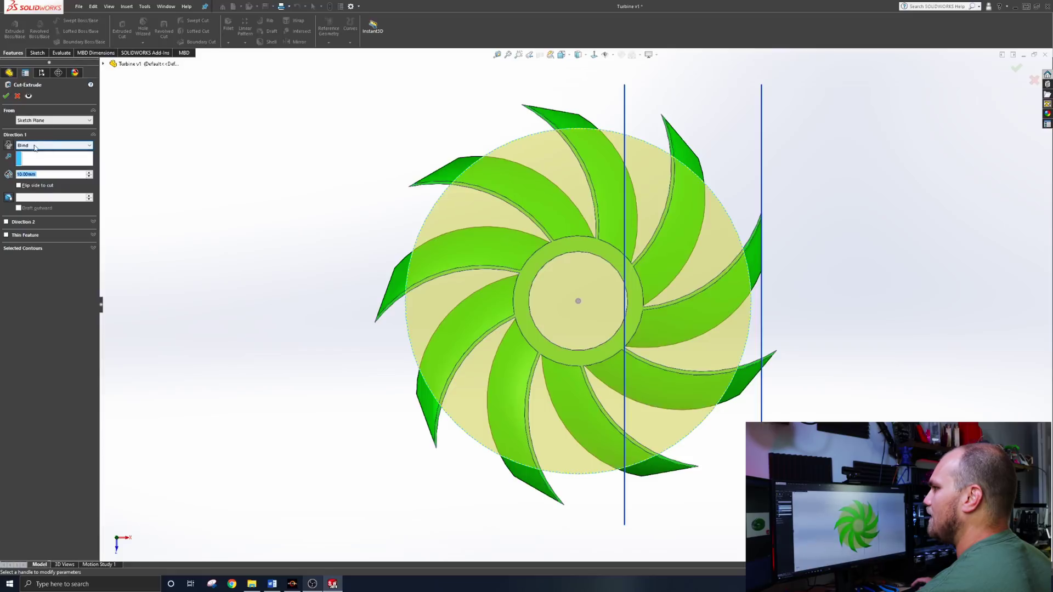
# Cut-extrude outside the circle Through All - Both to trim the blade tips
pyautogui.click(34, 146)
pyautogui.click(47, 164)
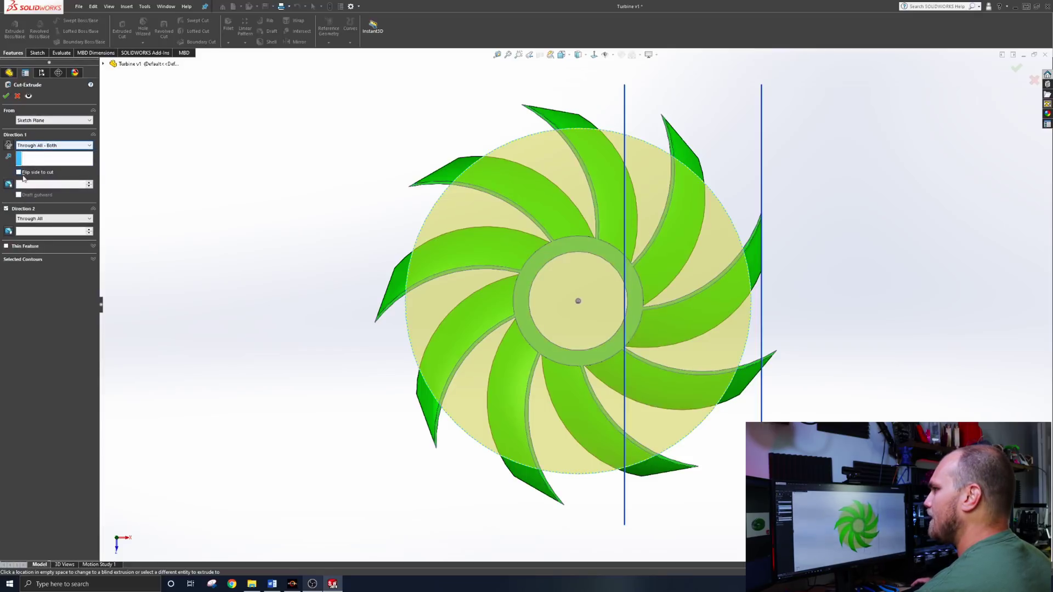
pyautogui.click(7, 96)
pyautogui.click(328, 197)
pyautogui.press('Up')
pyautogui.press('Up')
pyautogui.press('Up')
pyautogui.press('Up')
pyautogui.press('Up')
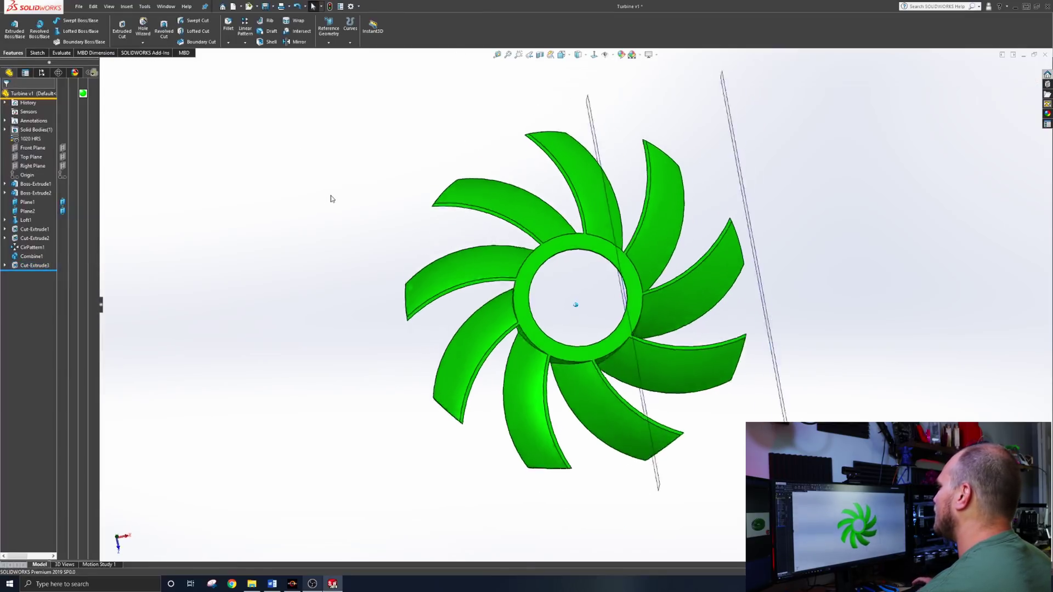
pyautogui.press('Up')
pyautogui.press('Up')
pyautogui.press('Up')
pyautogui.press('Up')
pyautogui.press('Up')
pyautogui.press('Up')
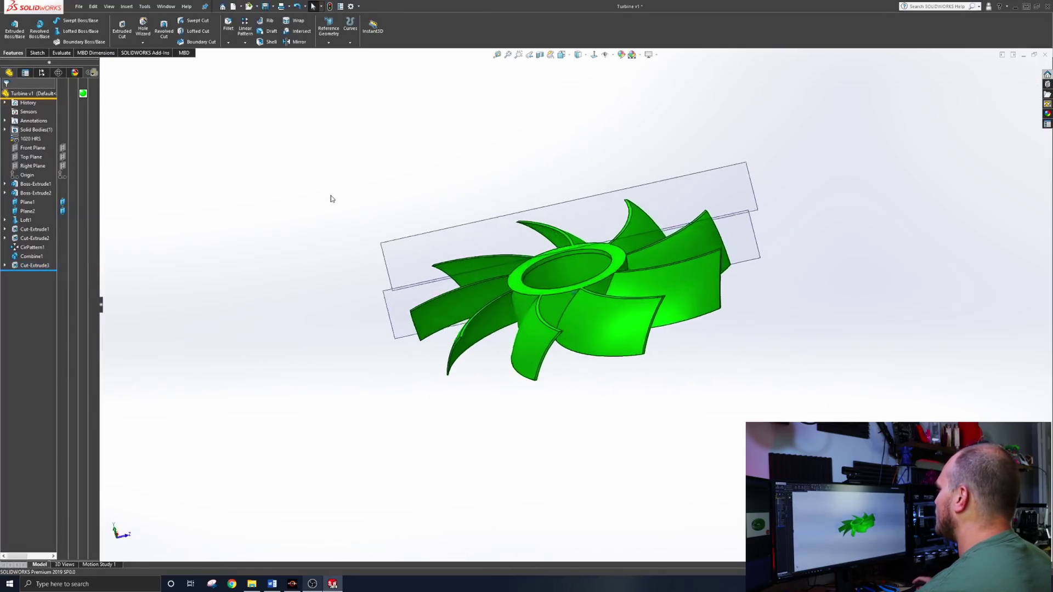
pyautogui.press('Up')
pyautogui.press('Up')
pyautogui.press('Up')
pyautogui.press('Up')
pyautogui.press('Up')
pyautogui.press('Up')
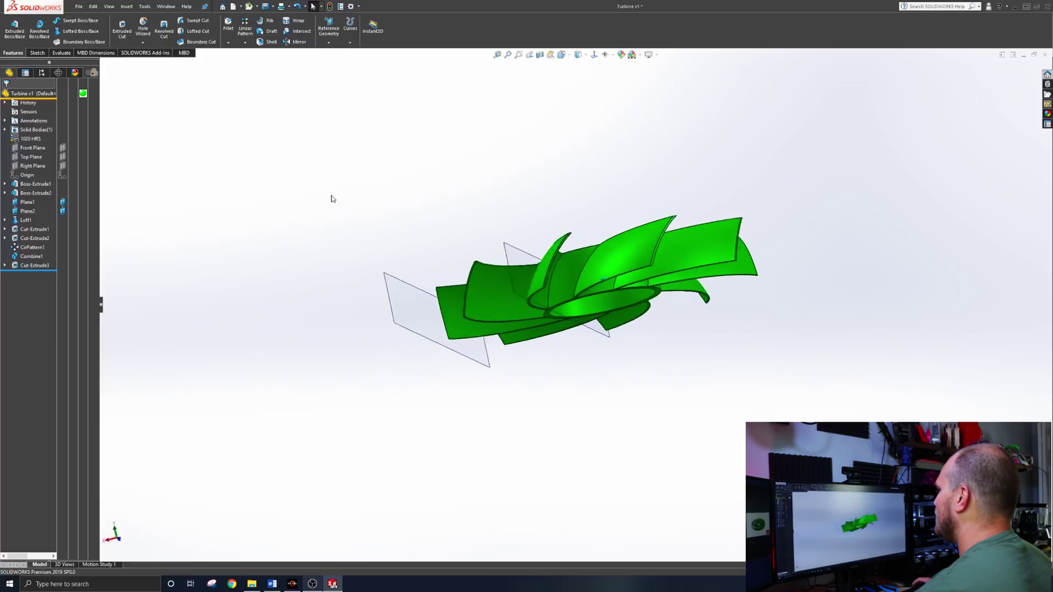
pyautogui.press('Up')
pyautogui.press('Up')
pyautogui.press('Up')
pyautogui.press('Up')
pyautogui.press('Up')
pyautogui.press('Up')
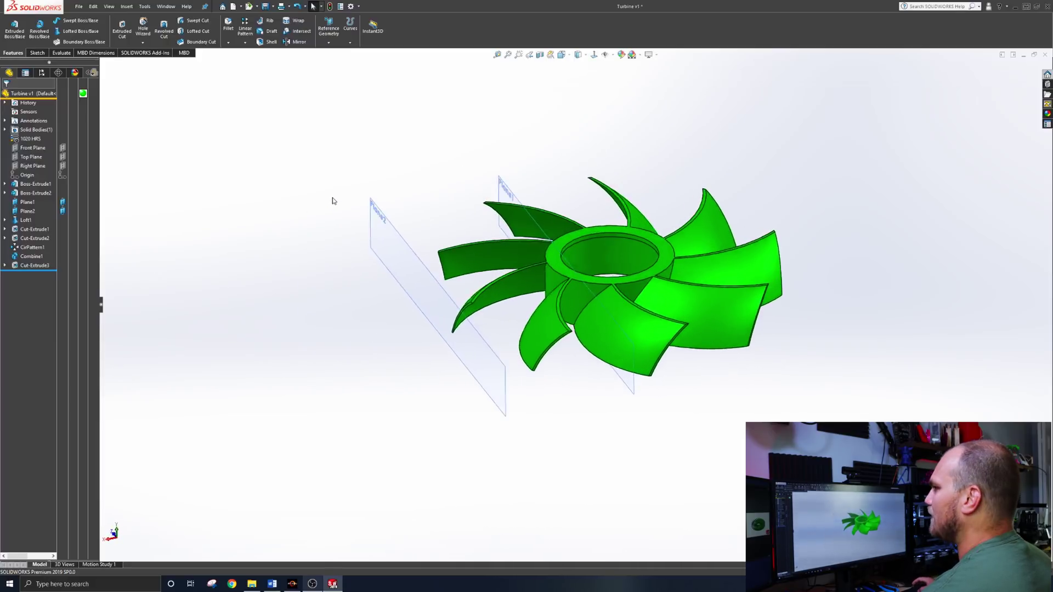
pyautogui.moveTo(796, 348); pyautogui.dragTo(495, 313, button='middle')
pyautogui.press('Down')
pyautogui.press('Down')
pyautogui.press('Down')
pyautogui.press('Down')
pyautogui.press('Down')
pyautogui.press('Down')
pyautogui.press('Down')
pyautogui.press('Down')
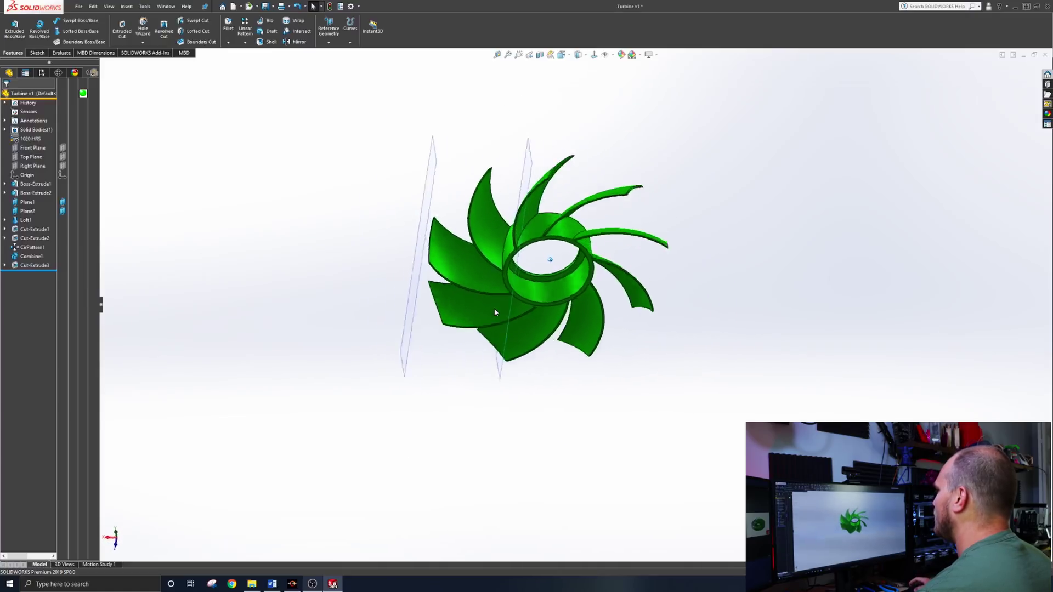
pyautogui.press('Up')
pyautogui.press('Up')
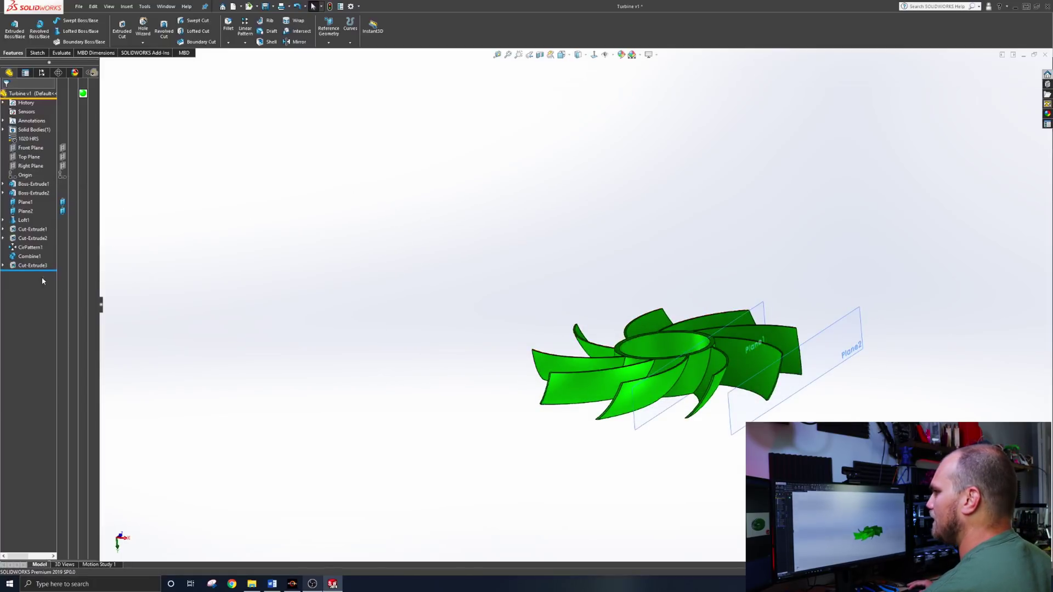
# Roll the feature tree back to the single lofted blade and start a sketch on Front Plane
pyautogui.moveTo(46, 270); pyautogui.dragTo(42, 225)
pyautogui.moveTo(407, 263); pyautogui.dragTo(432, 263, button='middle')
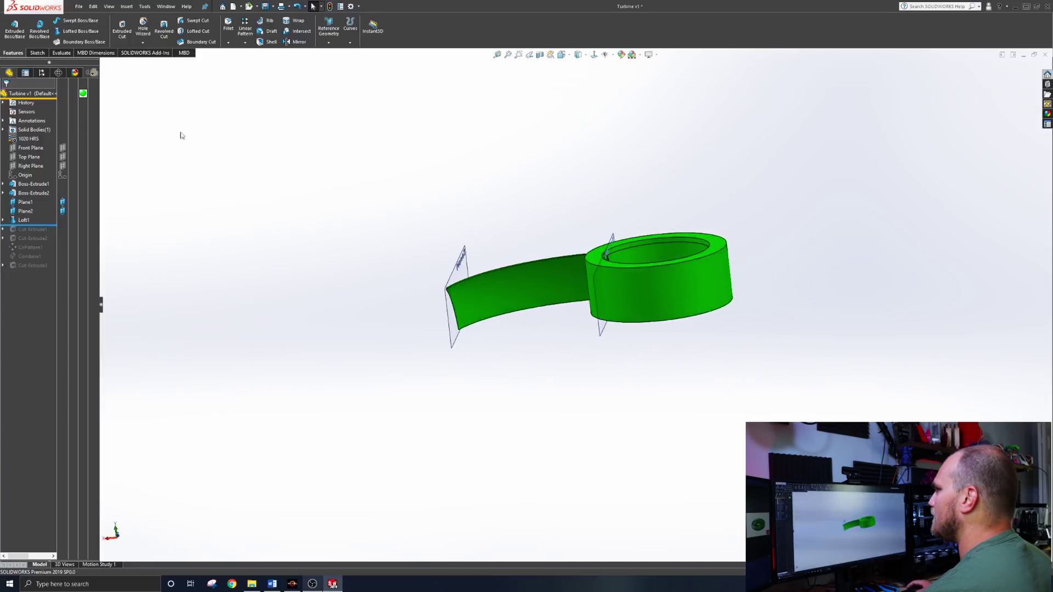
pyautogui.click(29, 148)
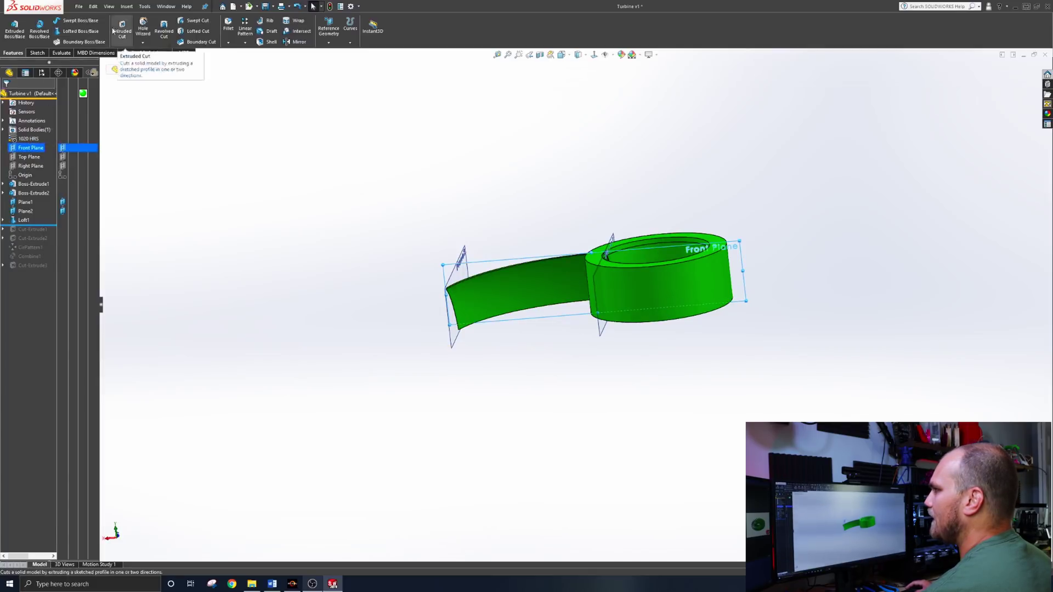
pyautogui.click(35, 52)
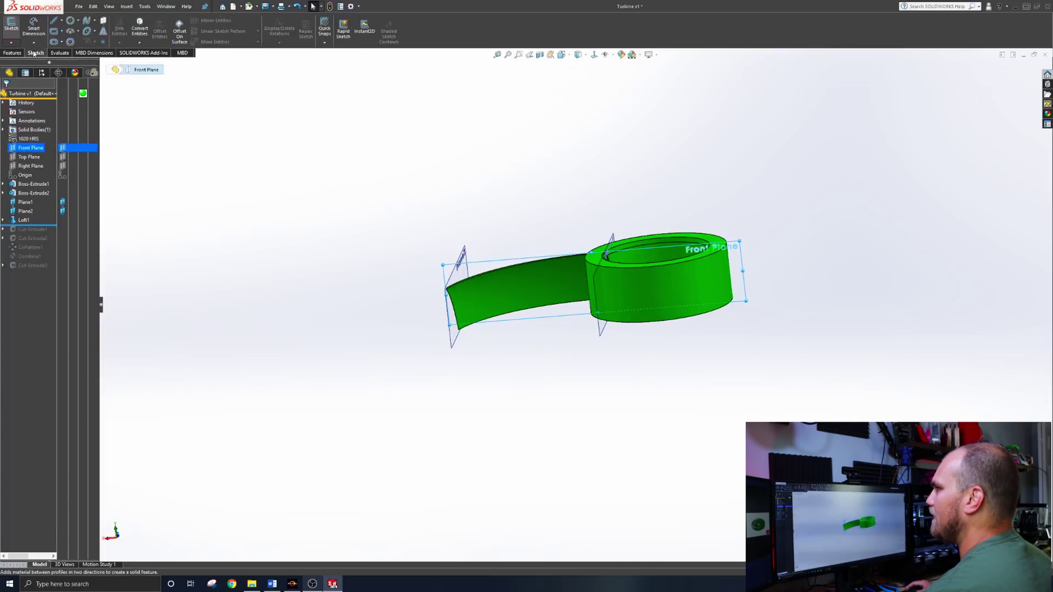
pyautogui.click(16, 27)
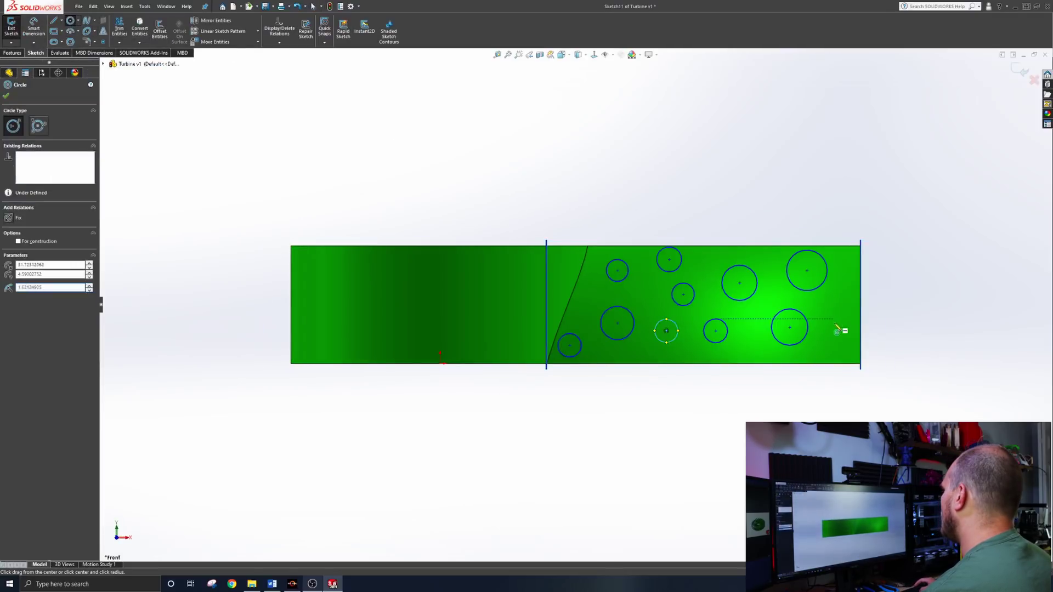
# Draw several hole circles on the blade and make them all the same size with an Equal relation
pyautogui.click(833, 319)
pyautogui.click(837, 334)
pyautogui.click(746, 348)
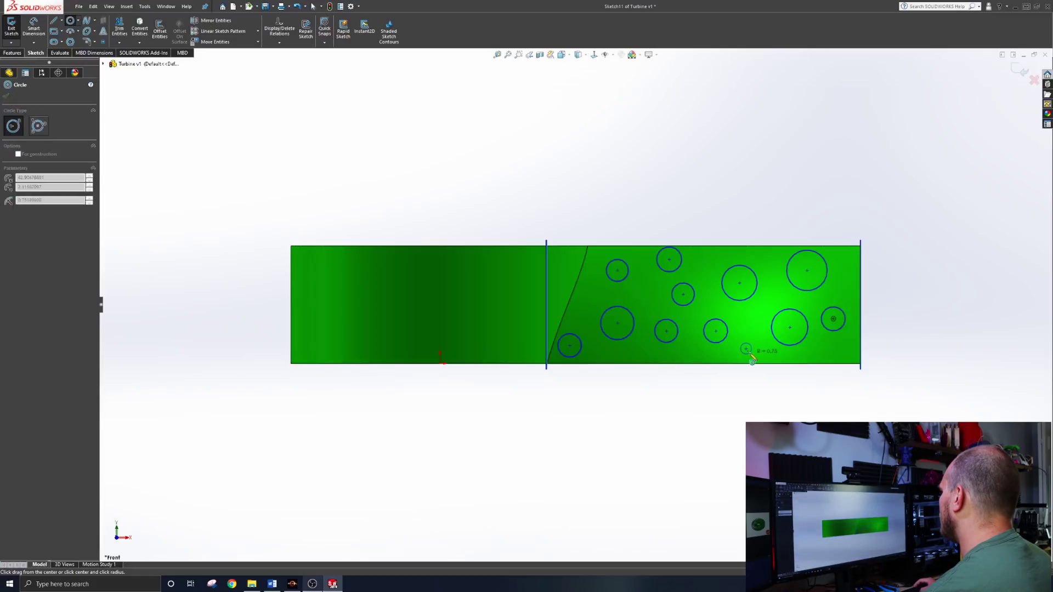
pyautogui.press('Escape')
pyautogui.moveTo(553, 193); pyautogui.dragTo(832, 373)
pyautogui.click(8, 305)
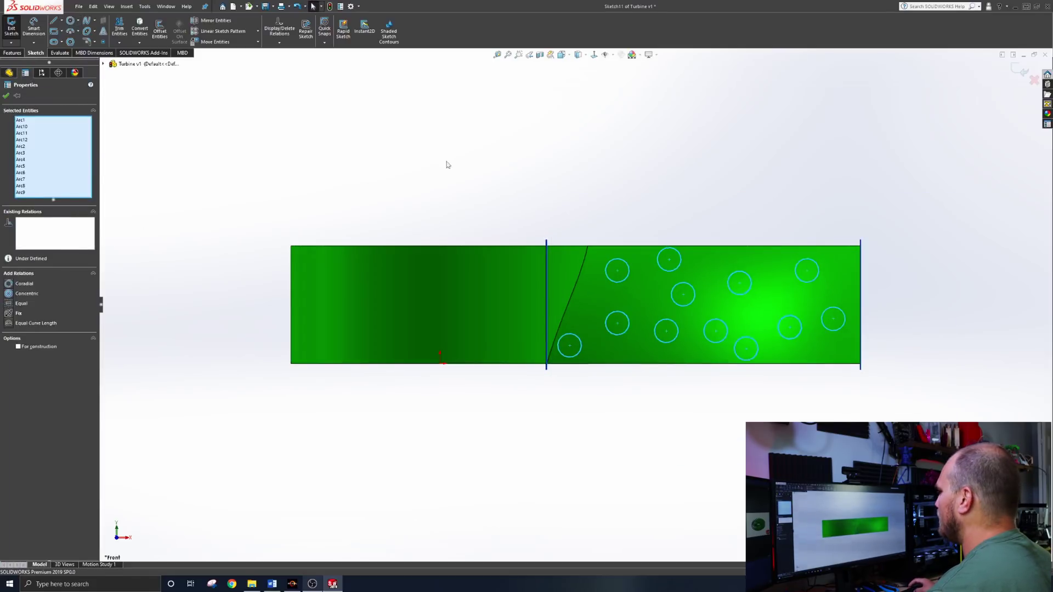
pyautogui.click(469, 160)
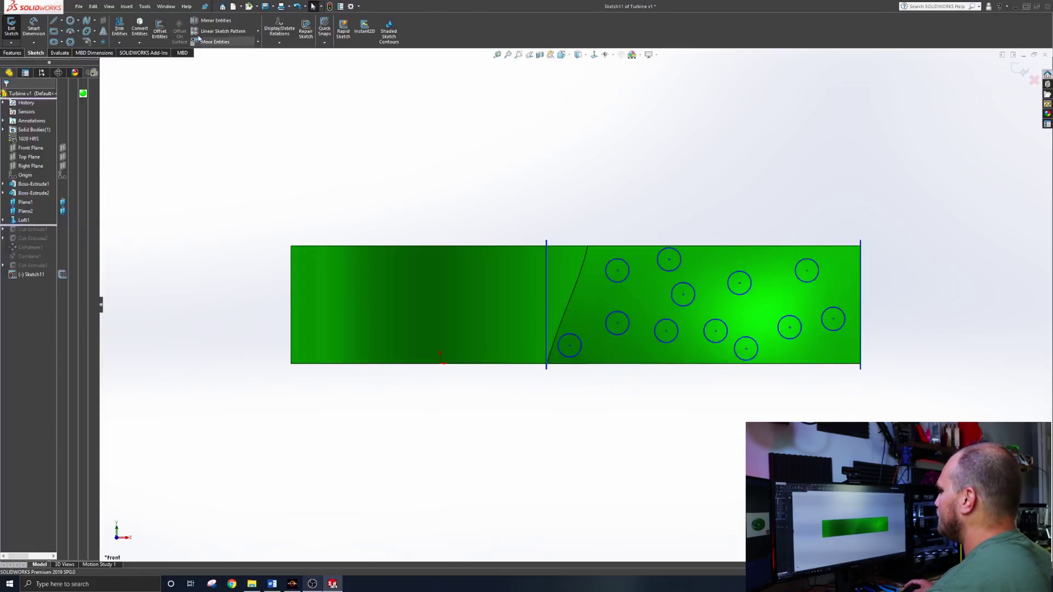
pyautogui.click(69, 21)
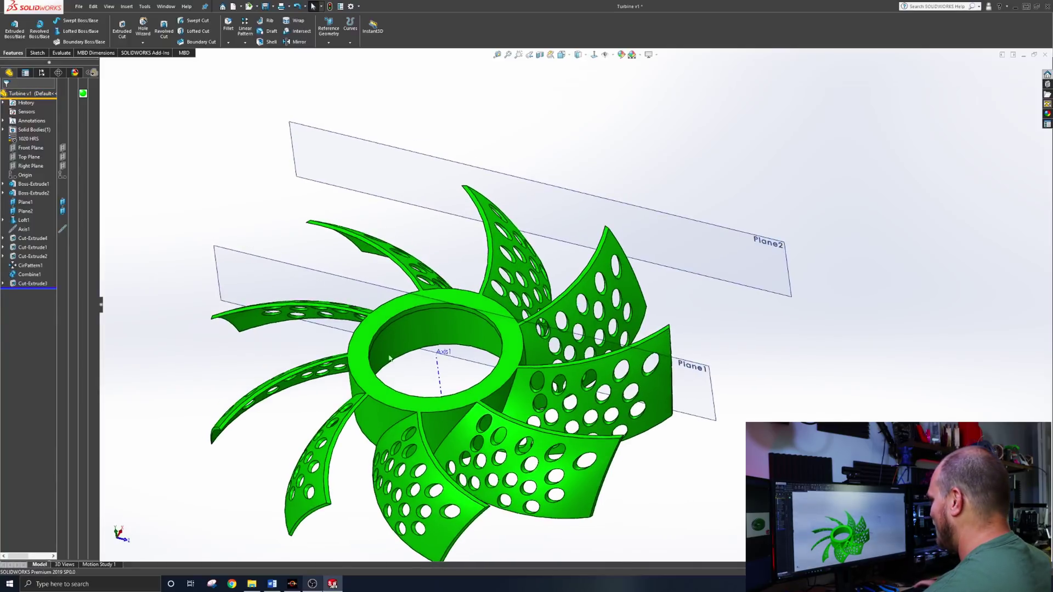
# Export the fan as the binary STL file Fan1.STL, confirming the save
pyautogui.hotkey('ctrl', '1')
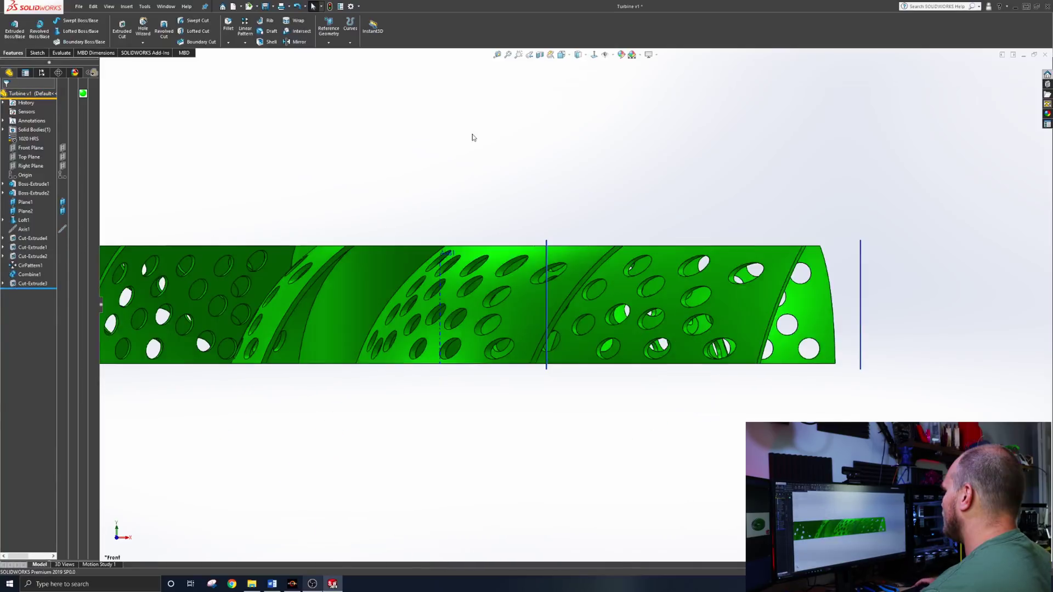
pyautogui.hotkey('ctrl', 'shift', 'z')
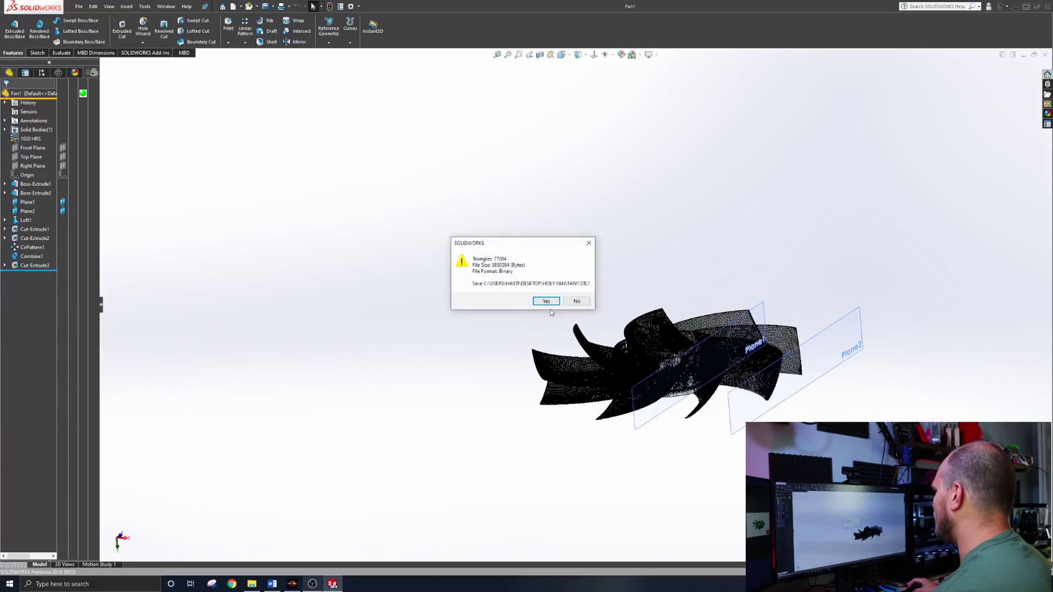
pyautogui.click(551, 303)
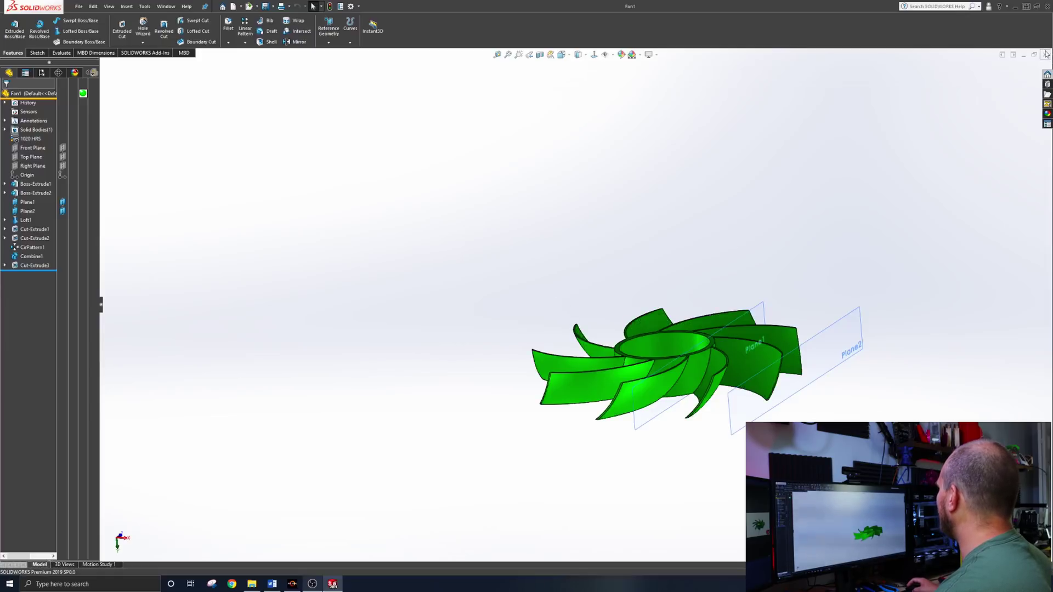